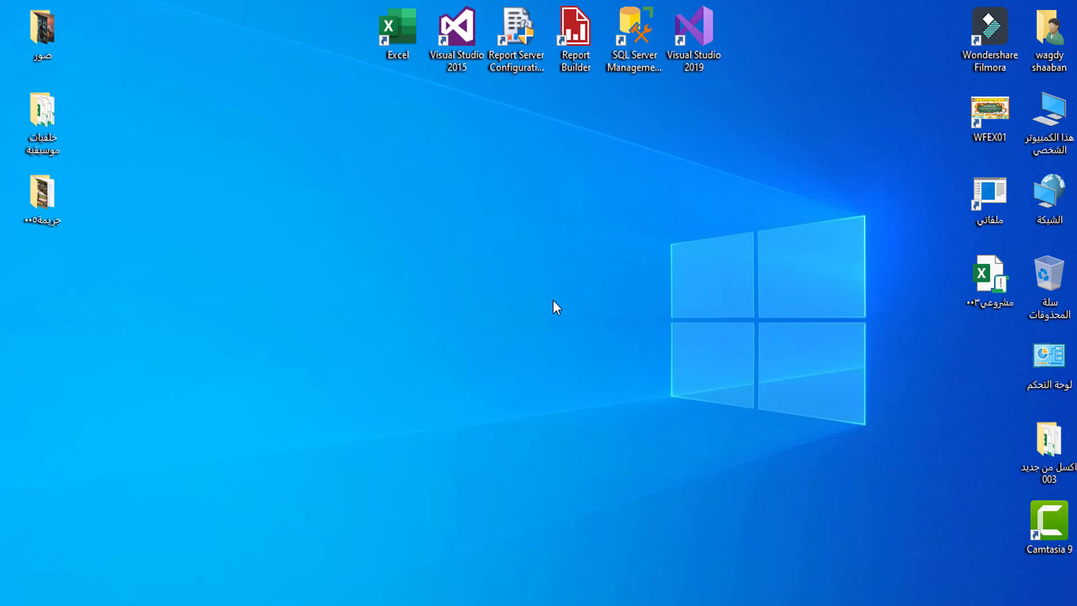
# Step: Open the project workbook from the desktop and click Enable Content to allow its macros
pyautogui.doubleClick(986, 285)
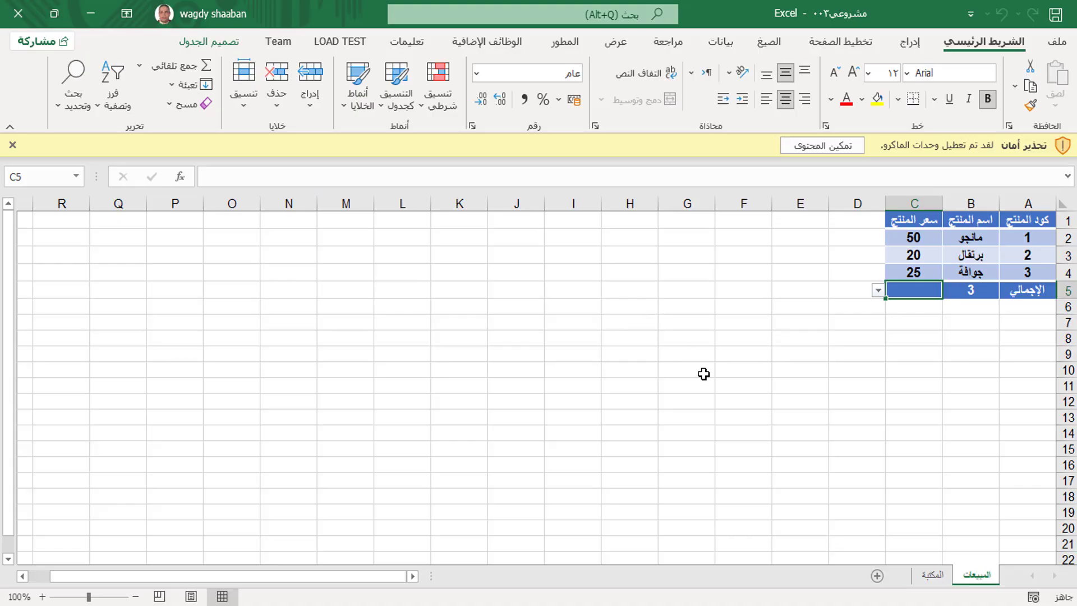
pyautogui.click(815, 147)
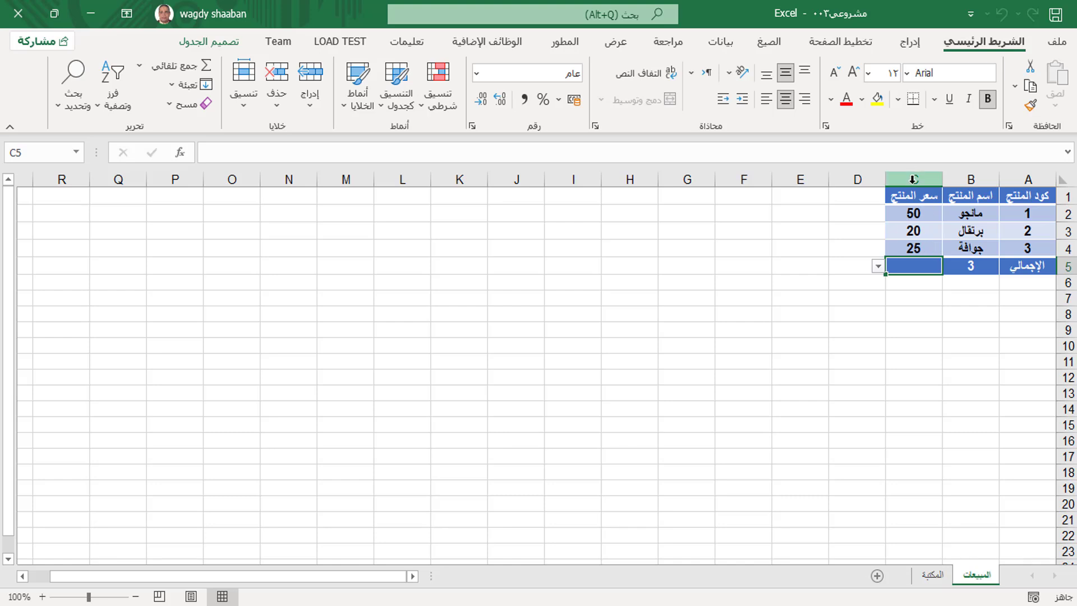
# Step: Insert a new column C before the prices, headed كمية المنتج
pyautogui.click(913, 180)
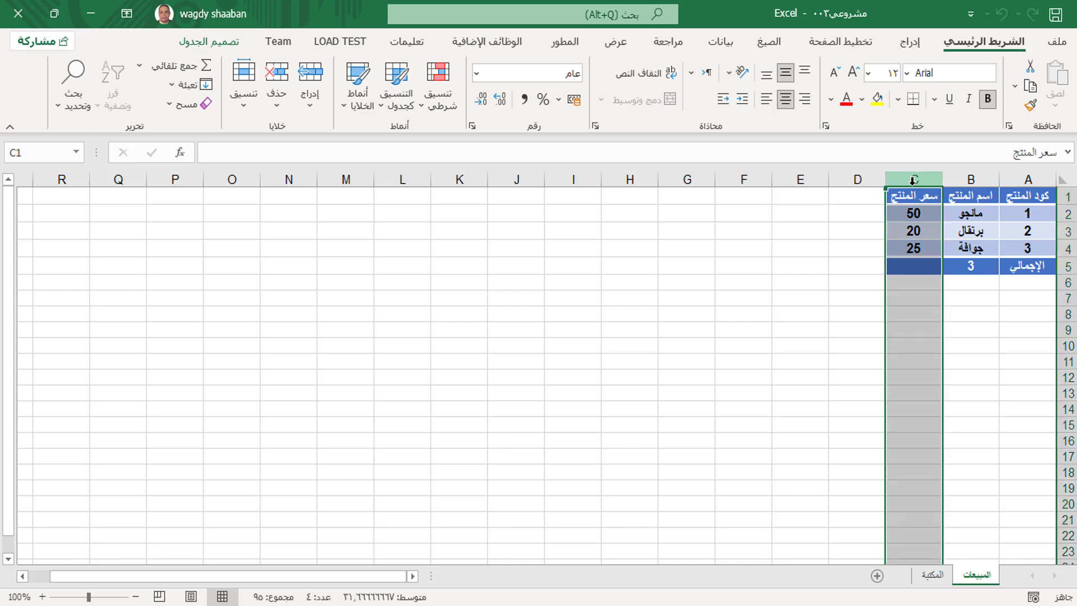
pyautogui.rightClick(913, 180)
pyautogui.click(861, 324)
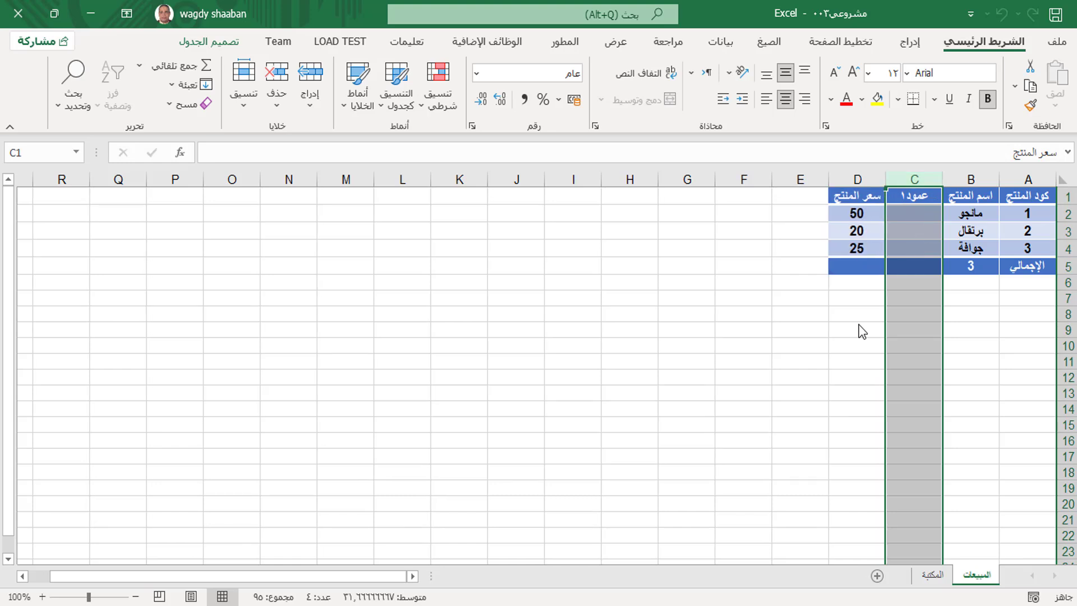
pyautogui.click(913, 194)
pyautogui.write('كمية المنتج')
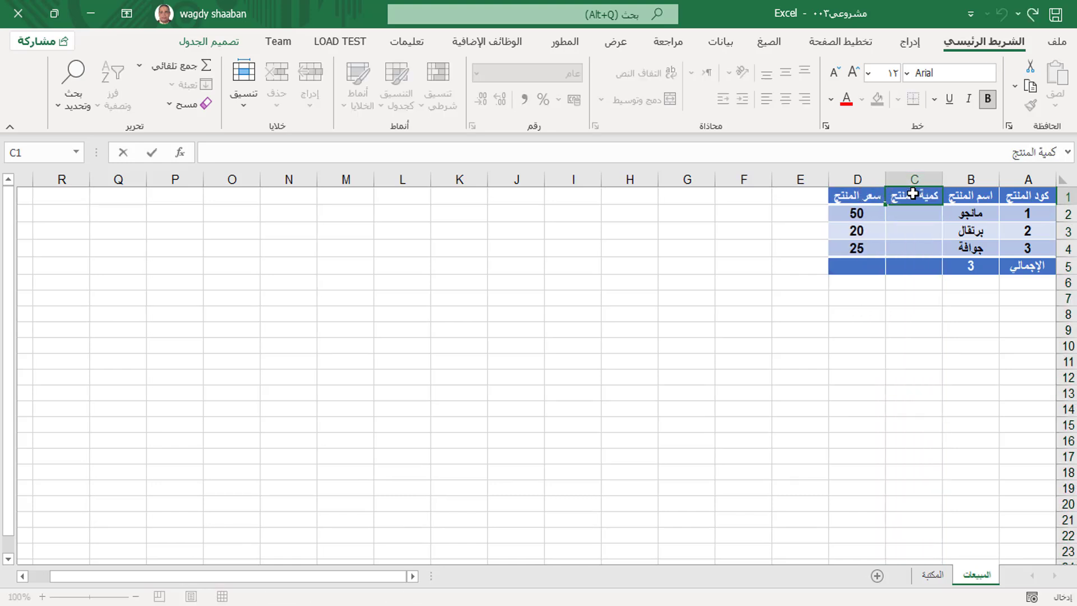
pyautogui.hotkey('ctrl', 'Return')
# Step: Enter product quantities 300, 500 and 400 in the new column
pyautogui.click(914, 211)
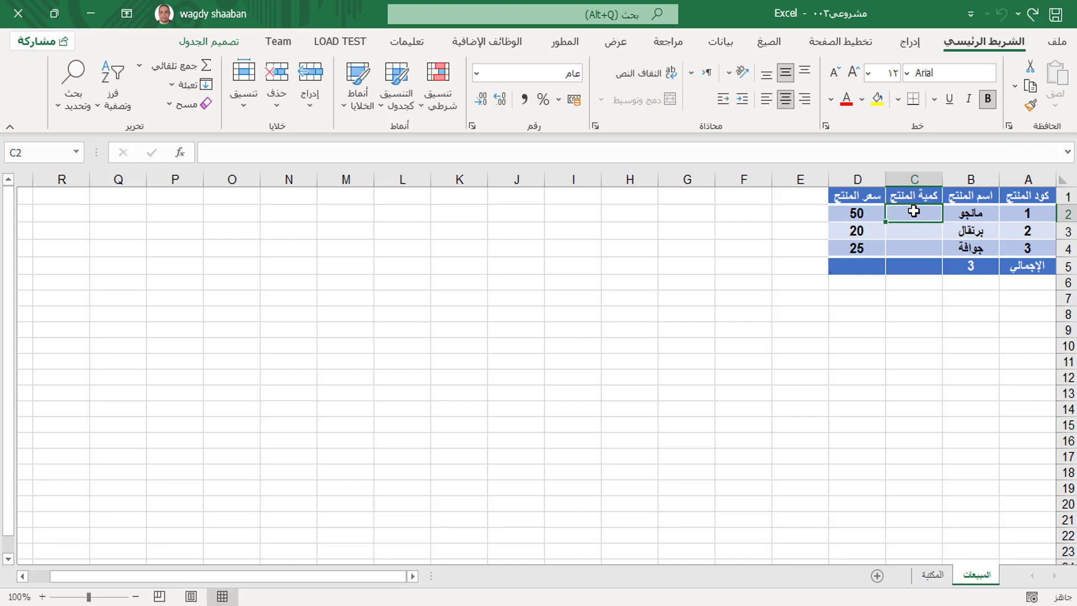
pyautogui.write('300')
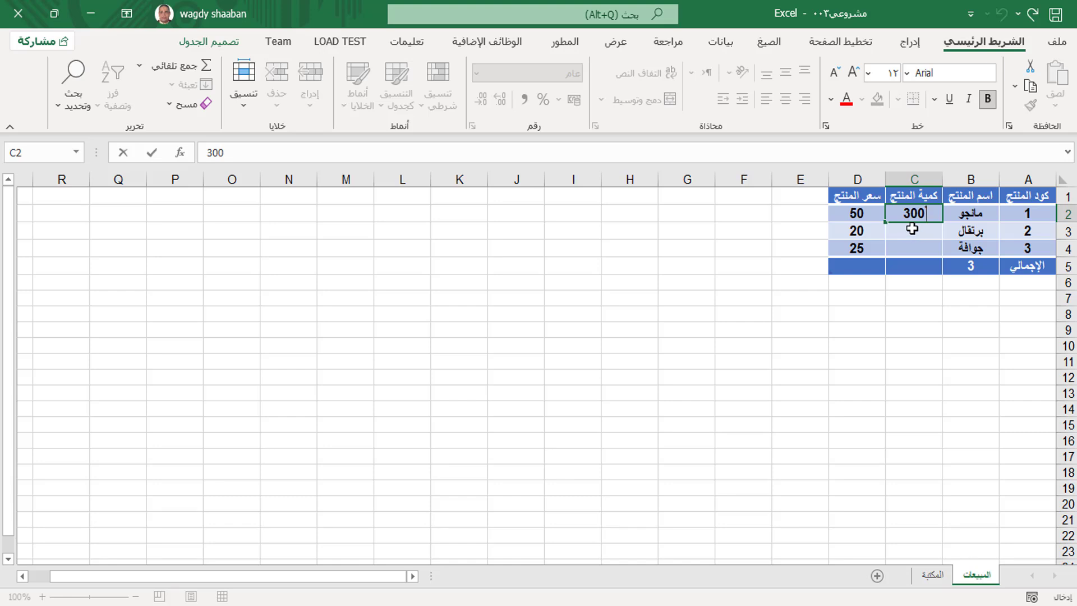
pyautogui.click(913, 229)
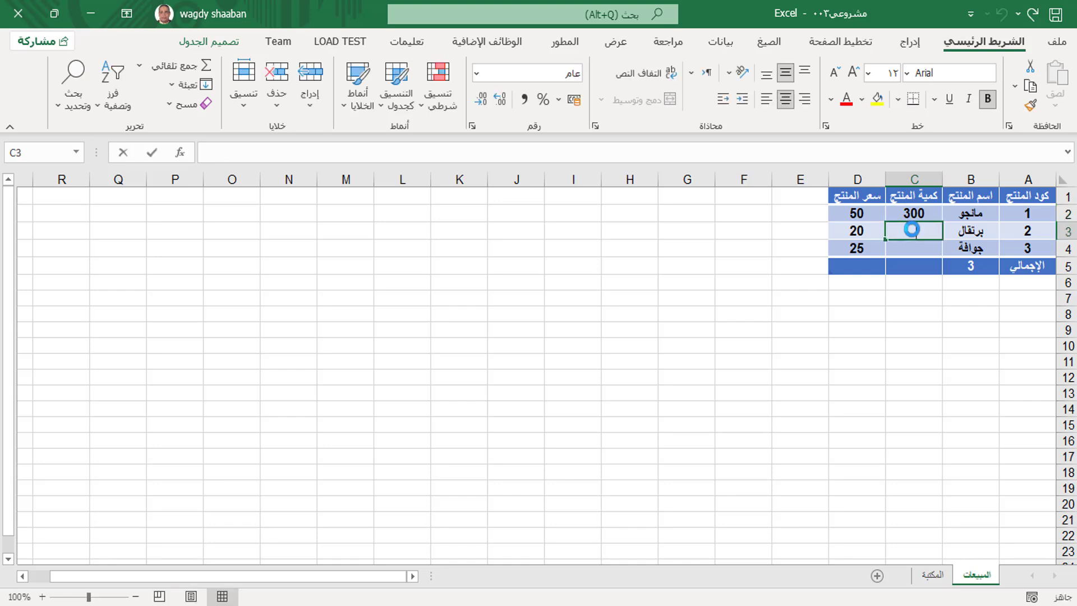
pyautogui.write('500')
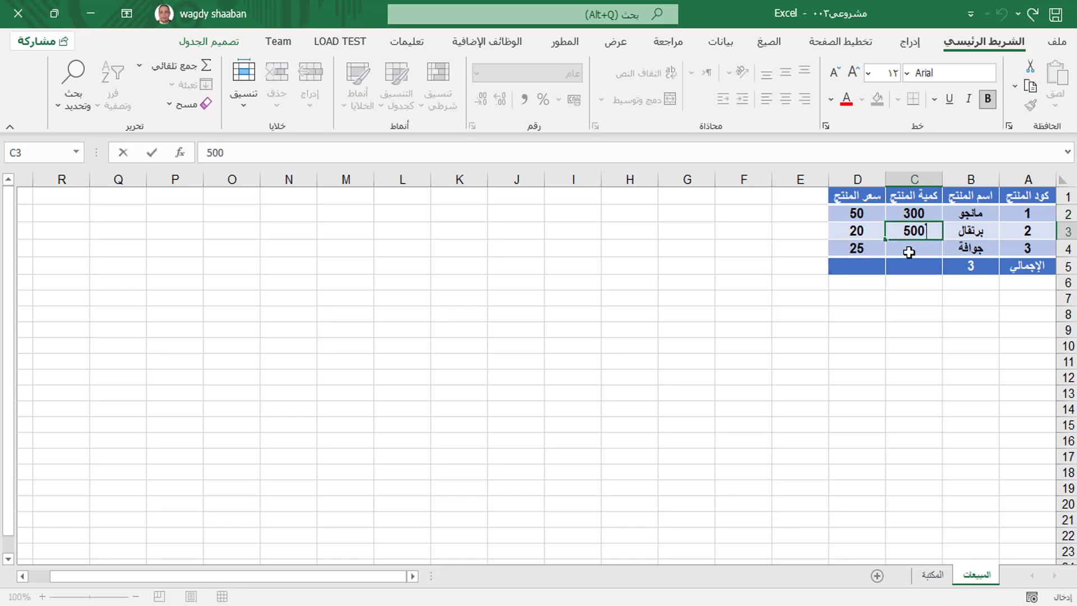
pyautogui.click(909, 245)
pyautogui.write('4')
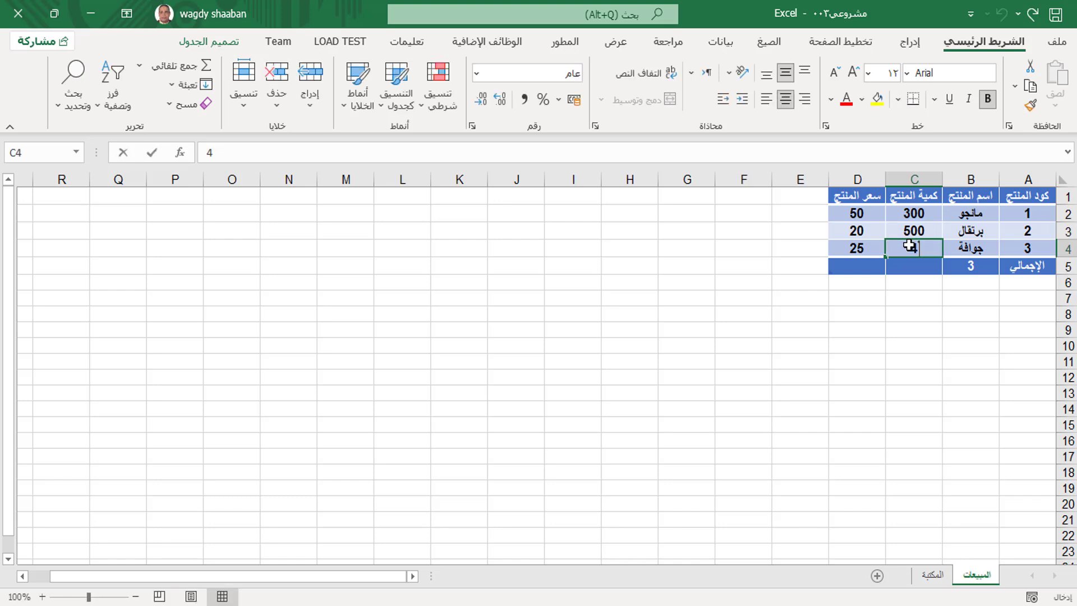
pyautogui.write('00')
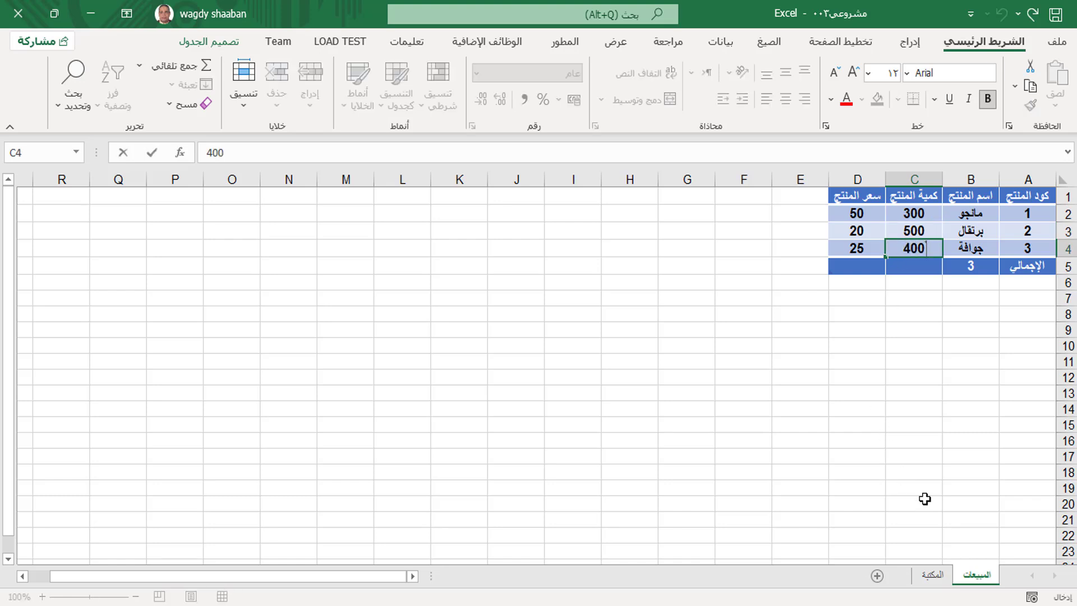
# Step: On the المكتبة sheet, add the header موبايل الناشر in D1 and select column D
pyautogui.click(932, 577)
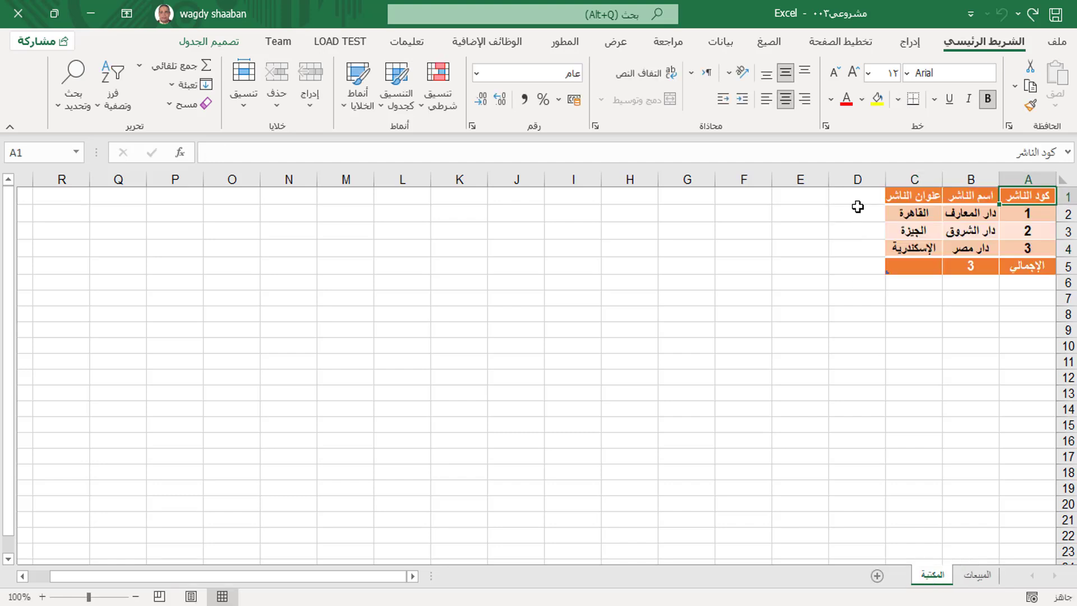
pyautogui.click(865, 196)
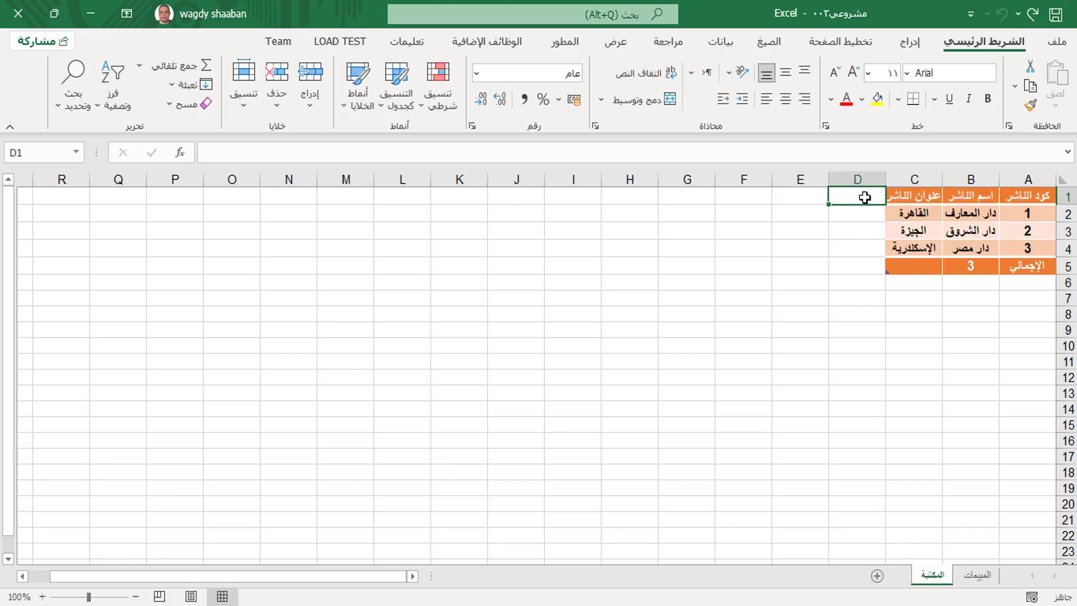
pyautogui.write('موبايل الناشر')
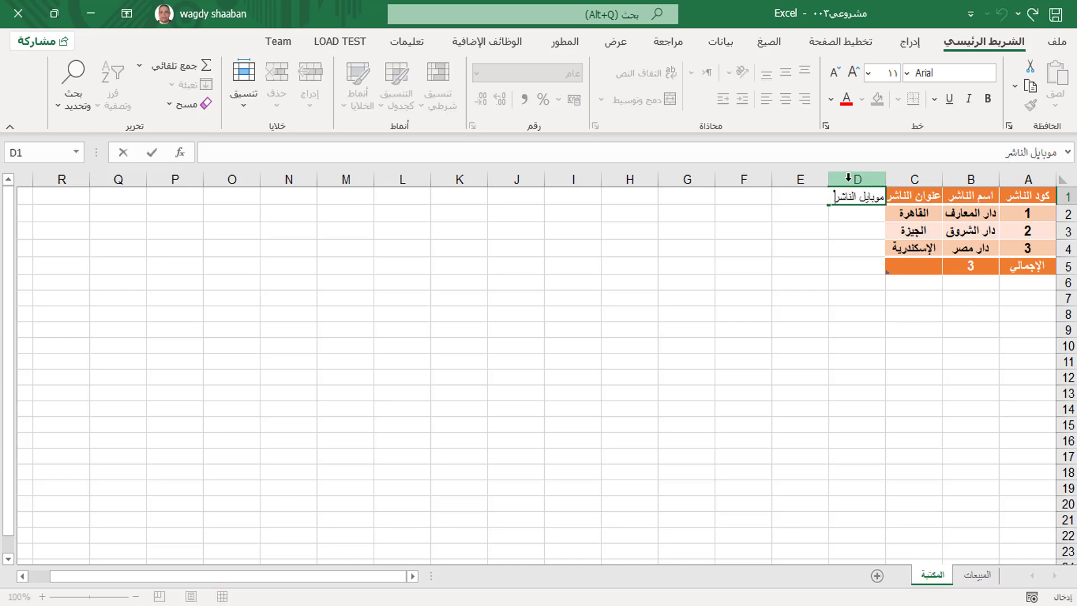
pyautogui.click(848, 178)
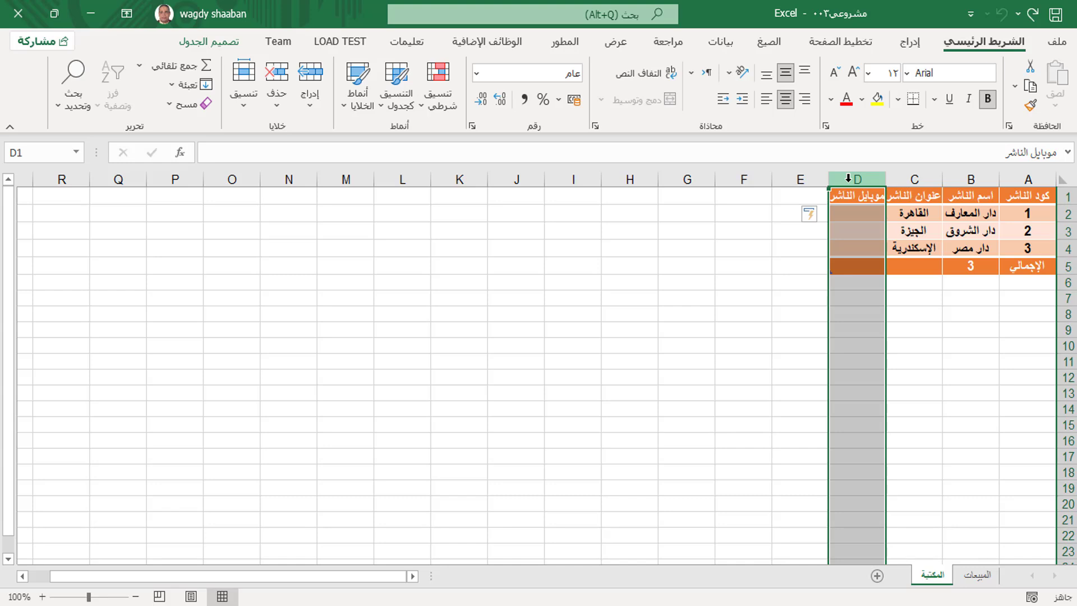
pyautogui.click(852, 216)
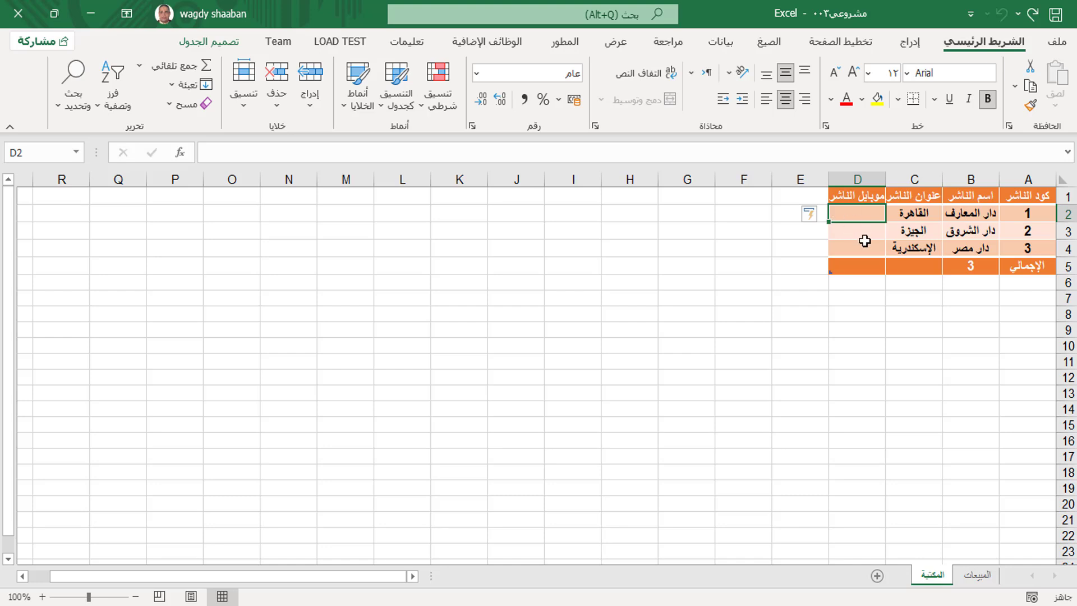
pyautogui.click(846, 184)
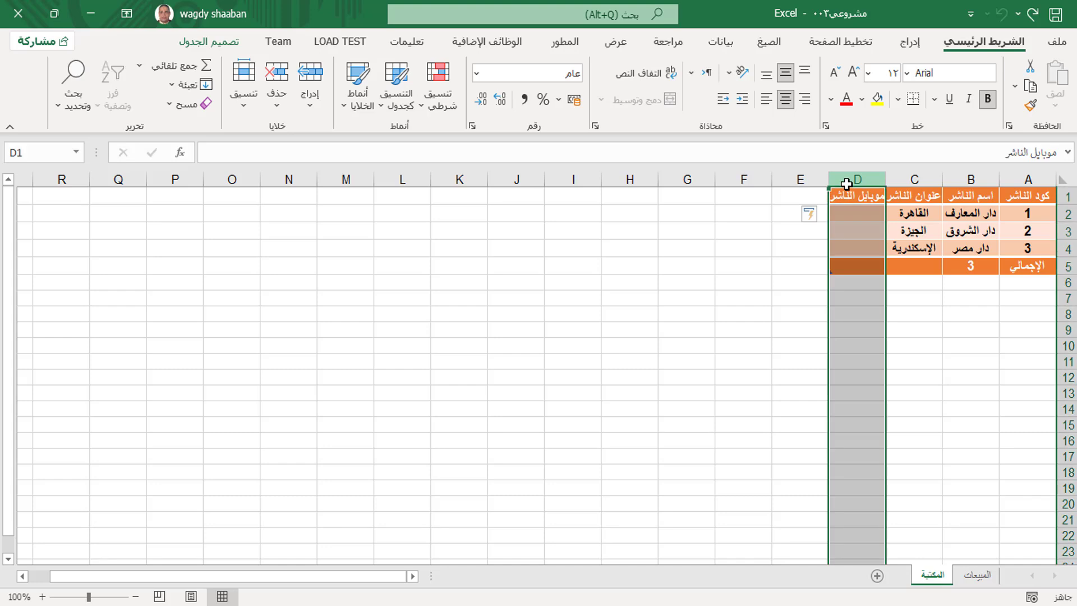
# Step: Set column D's number format to Text
pyautogui.click(477, 74)
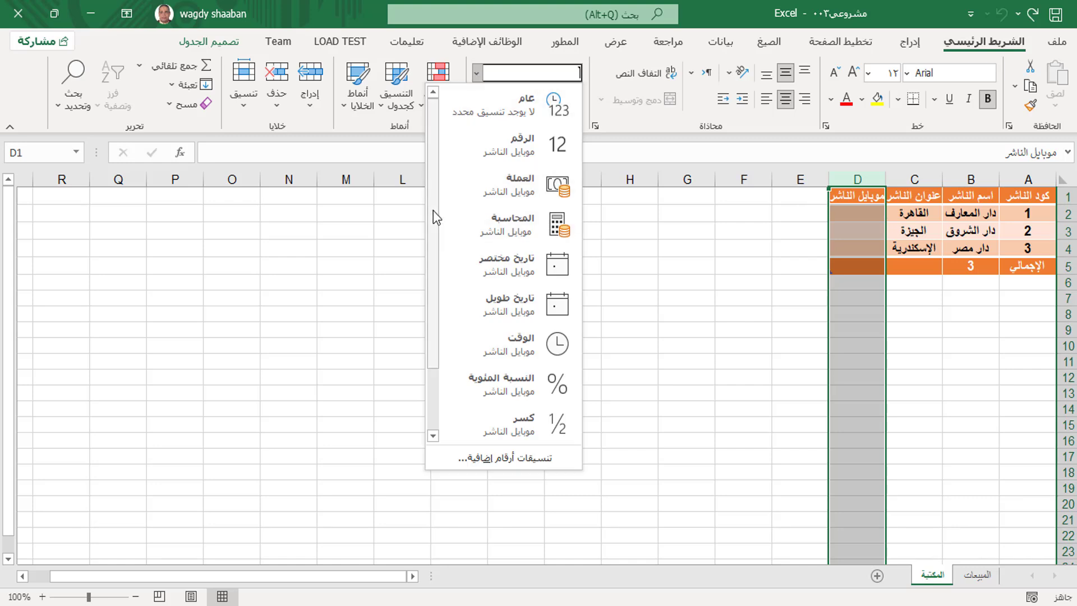
pyautogui.moveTo(433, 289); pyautogui.dragTo(433, 351)
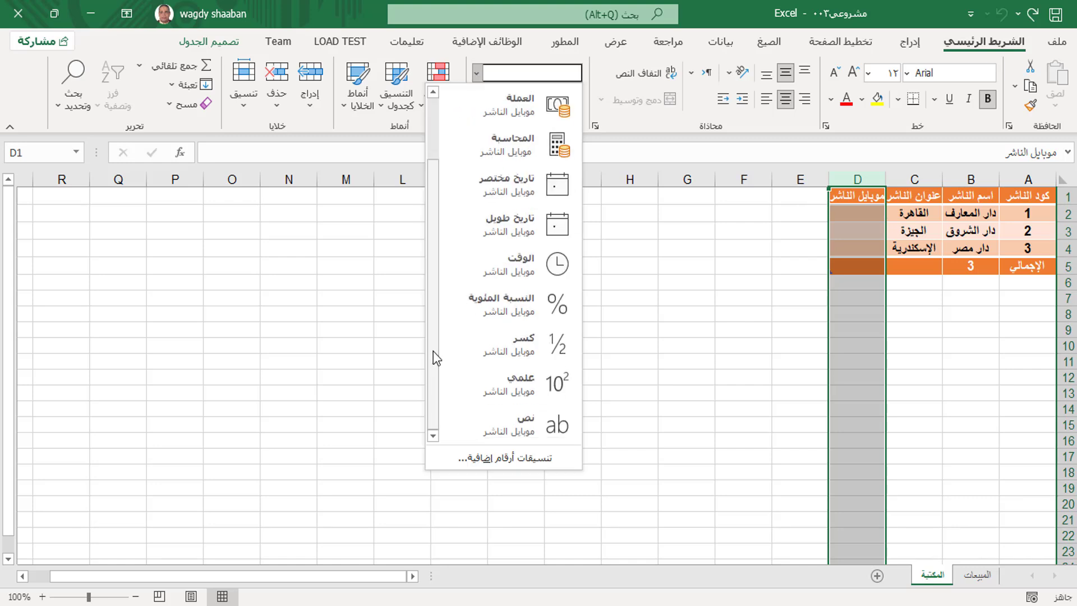
pyautogui.click(500, 422)
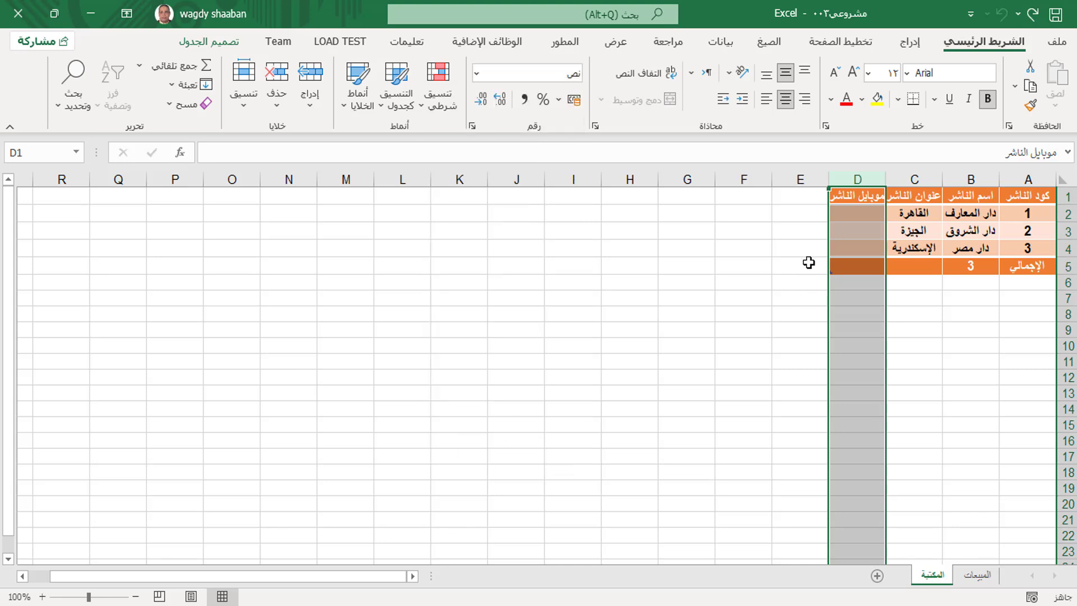
# Step: Enter each of the three publishers' mobile numbers in D2:D4, widening column D to fit
pyautogui.click(852, 212)
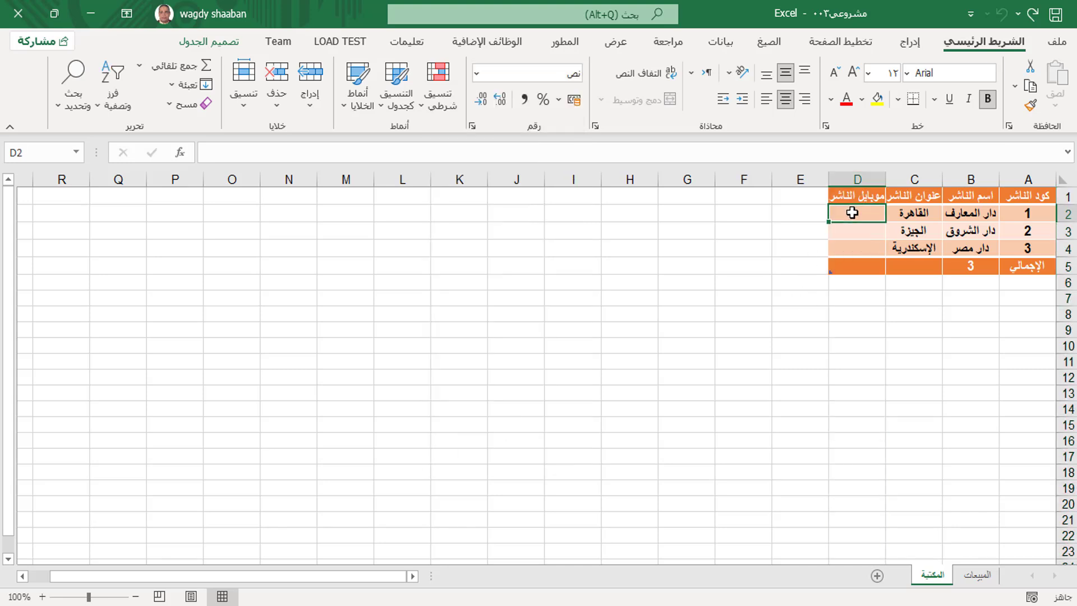
pyautogui.write('01010101010')
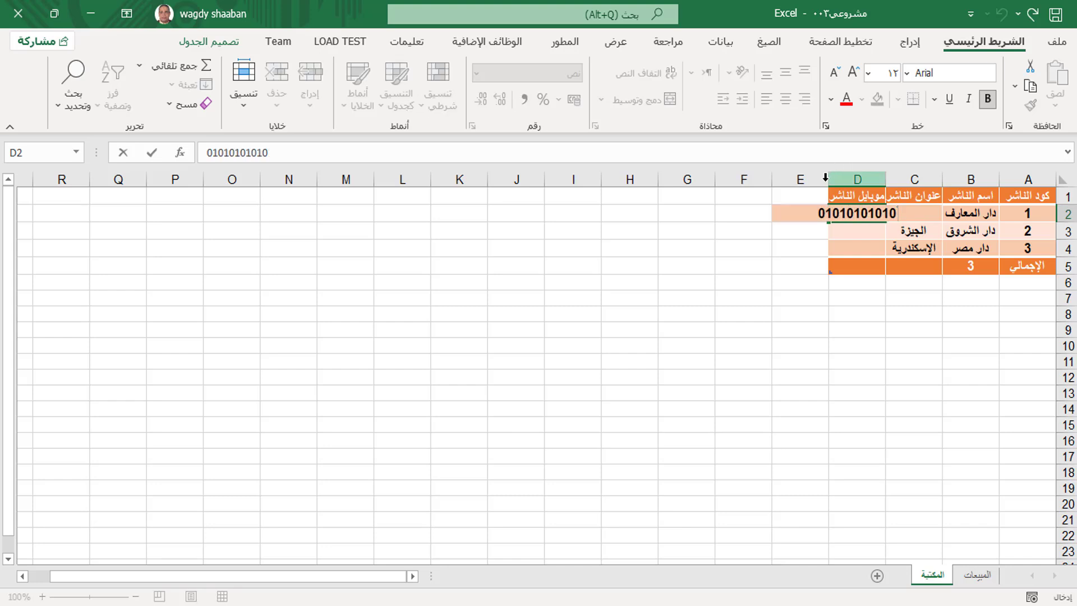
pyautogui.click(825, 177)
pyautogui.doubleClick(829, 179)
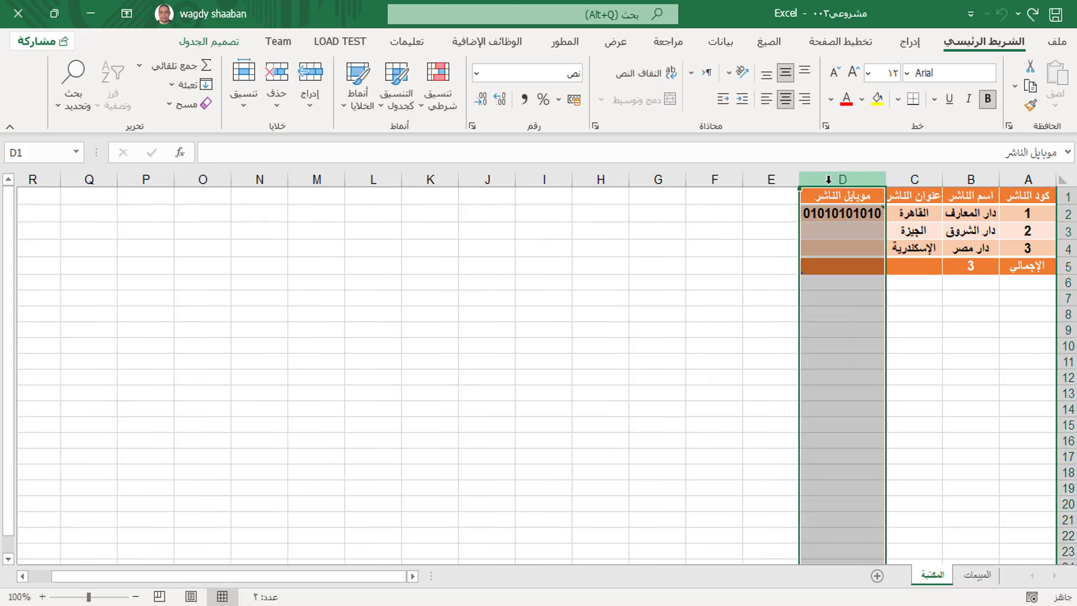
pyautogui.click(832, 230)
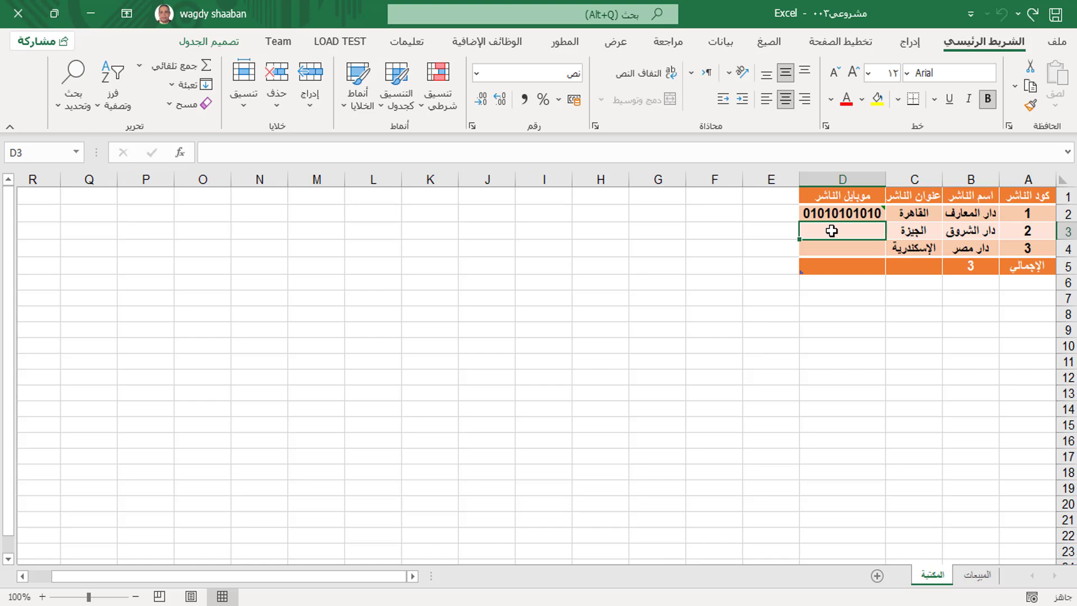
pyautogui.write('01111111111')
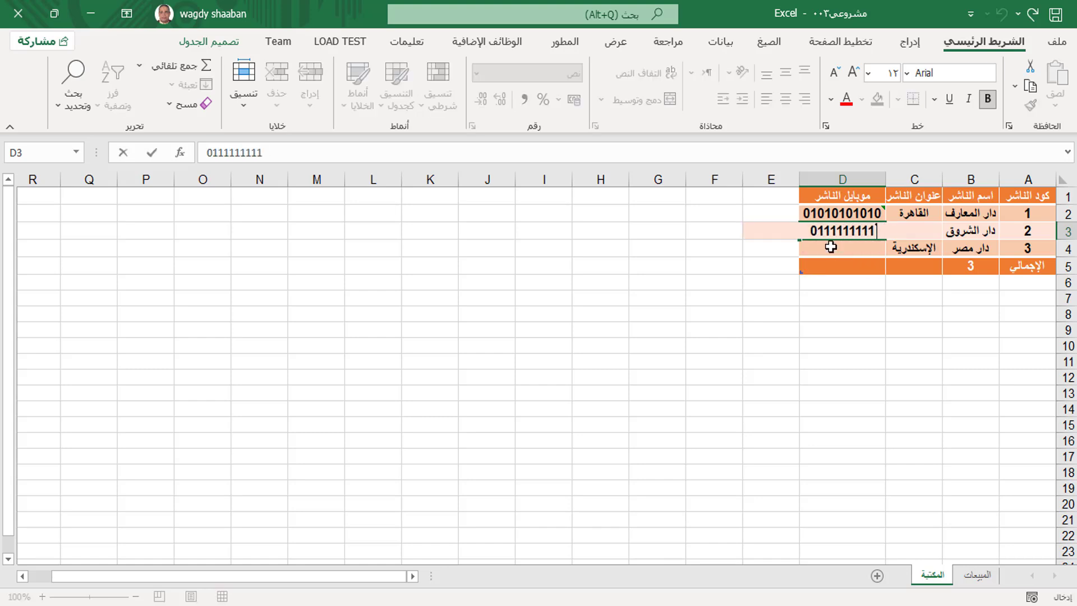
pyautogui.click(831, 246)
pyautogui.write('01212121212')
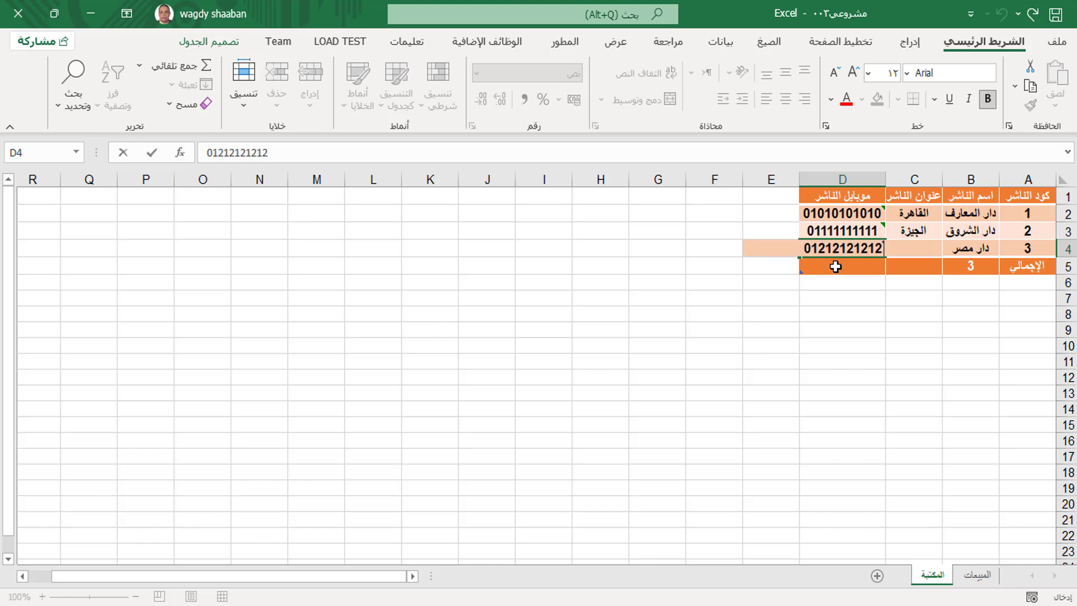
pyautogui.click(835, 267)
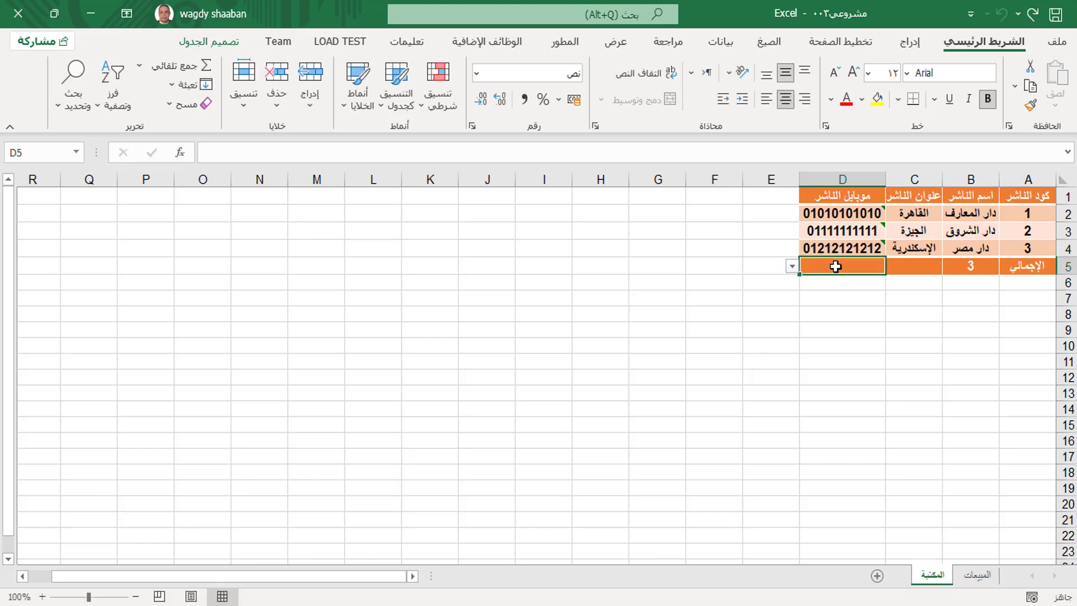
# Step: Open the VBA editor from the Developer tab, show the الأكواد module, and maximize the window
pyautogui.click(563, 50)
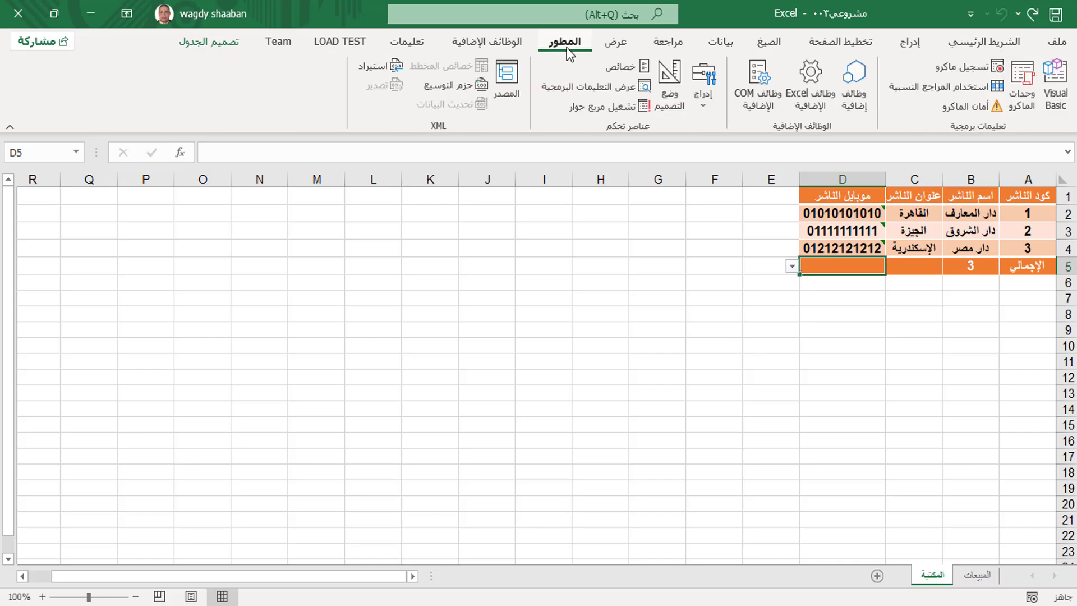
pyautogui.click(1052, 84)
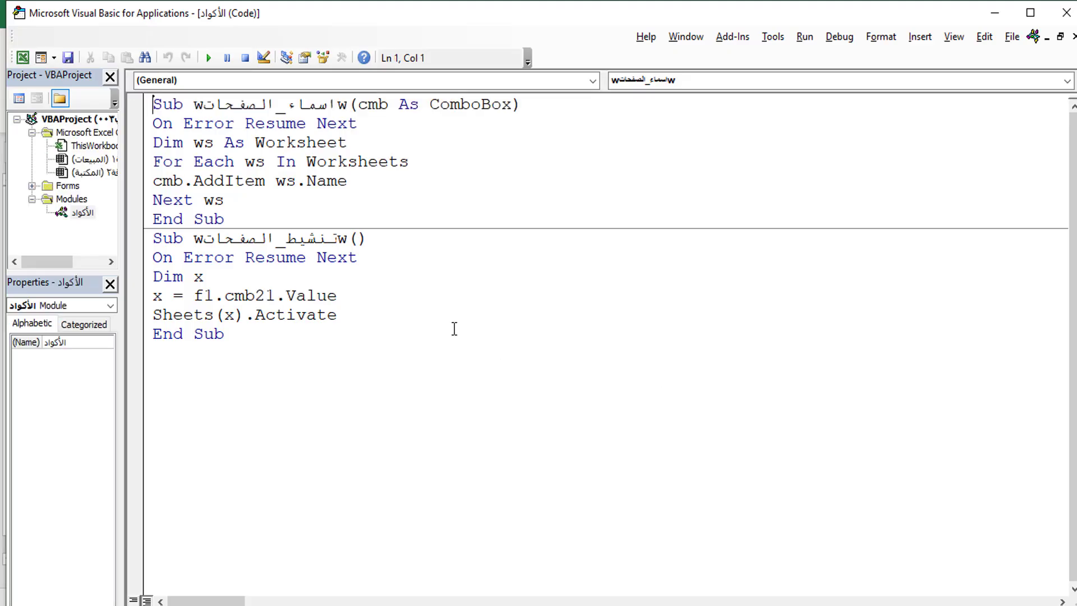
pyautogui.click(79, 214)
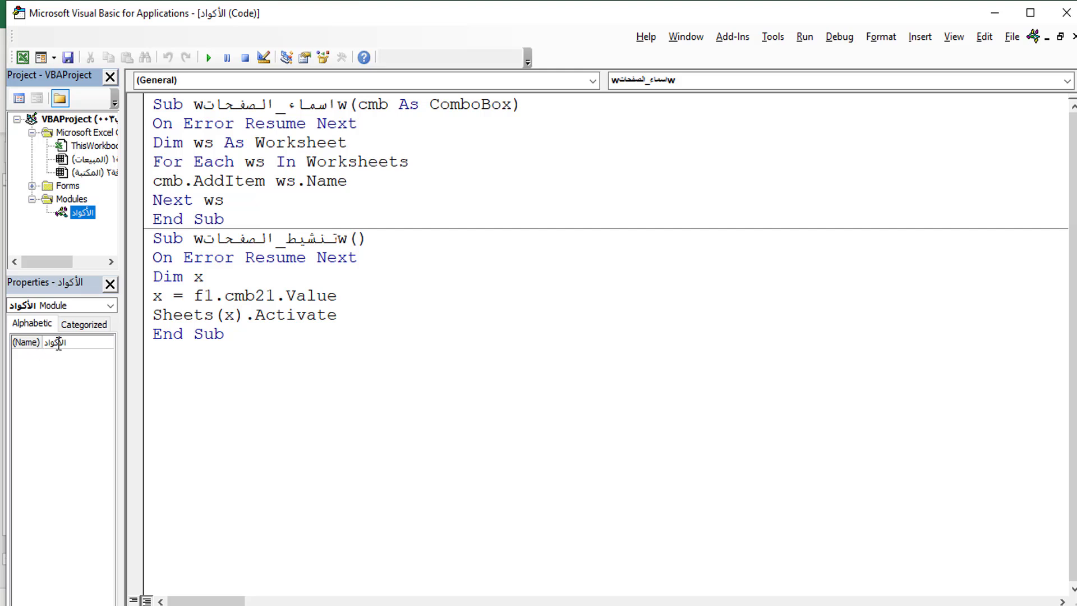
pyautogui.click(69, 344)
pyautogui.click(159, 365)
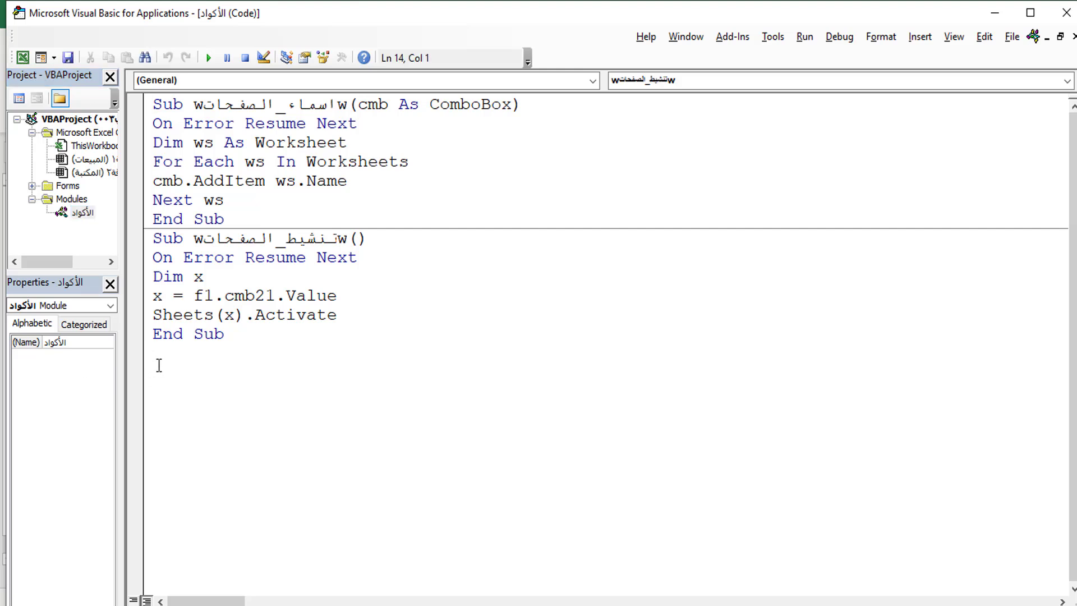
pyautogui.click(1030, 13)
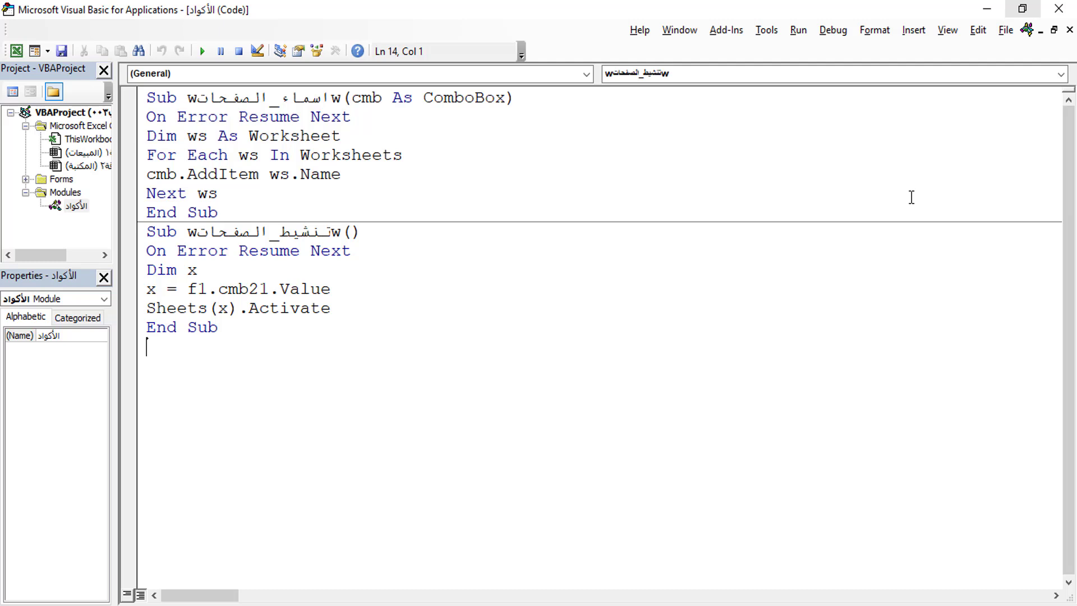
# Step: Create an empty Sub ww() procedure and paste a second copy below it
pyautogui.write('sub')
pyautogui.write(' ww')
pyautogui.press('Return')
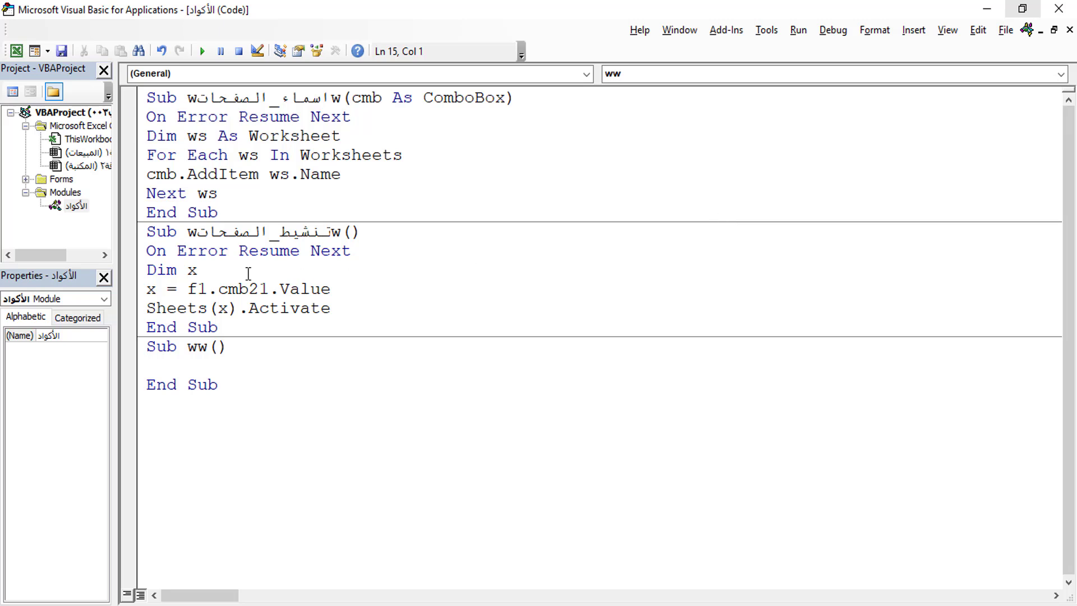
pyautogui.click(139, 352)
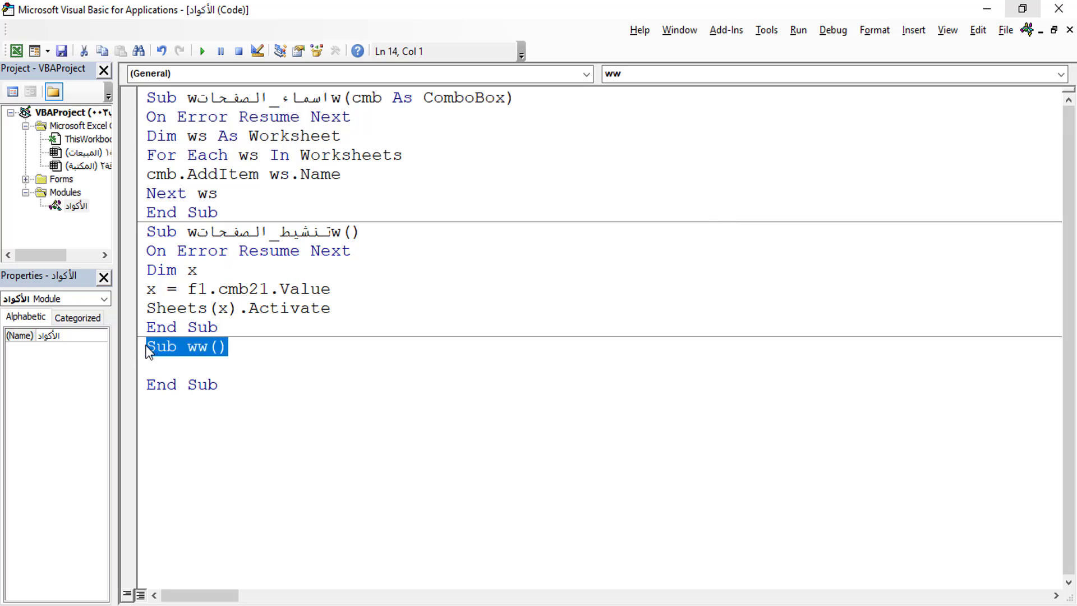
pyautogui.keyDown('shift'); pyautogui.click(230, 385); pyautogui.keyUp('shift')
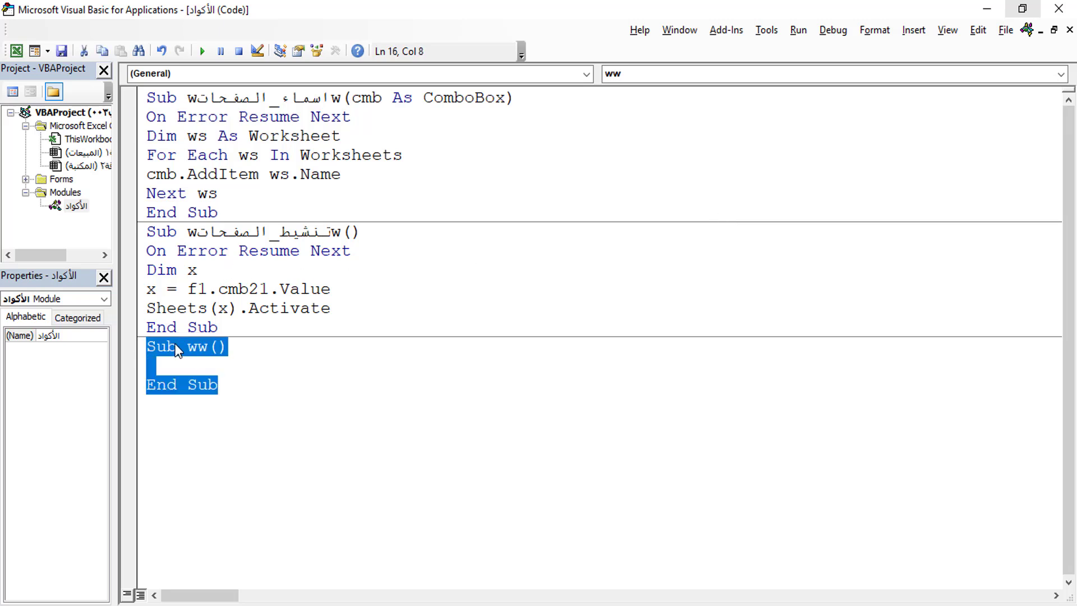
pyautogui.rightClick(177, 350)
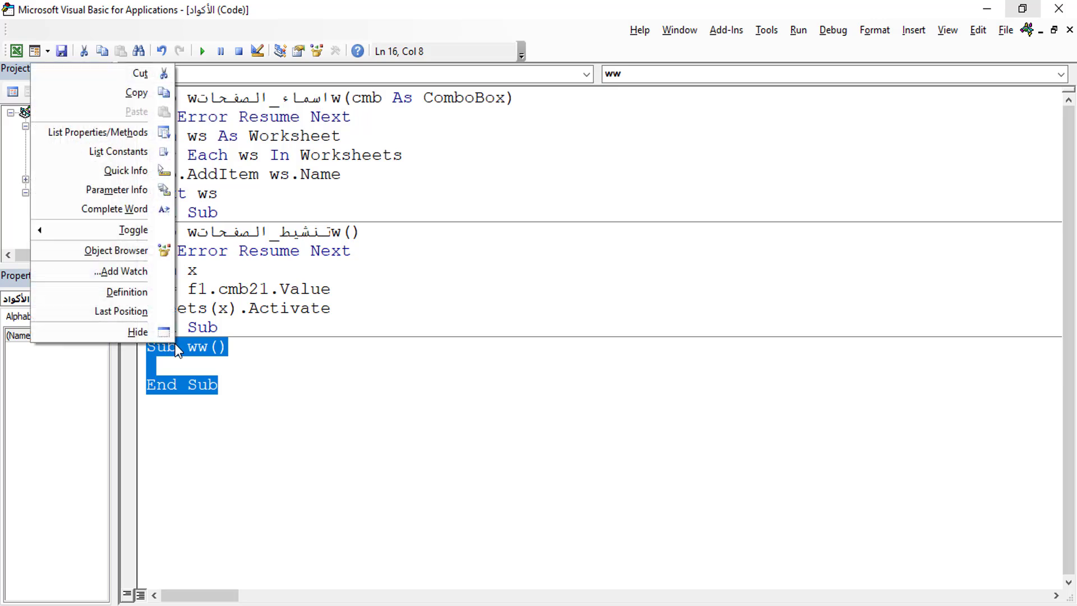
pyautogui.click(110, 92)
pyautogui.rightClick(154, 432)
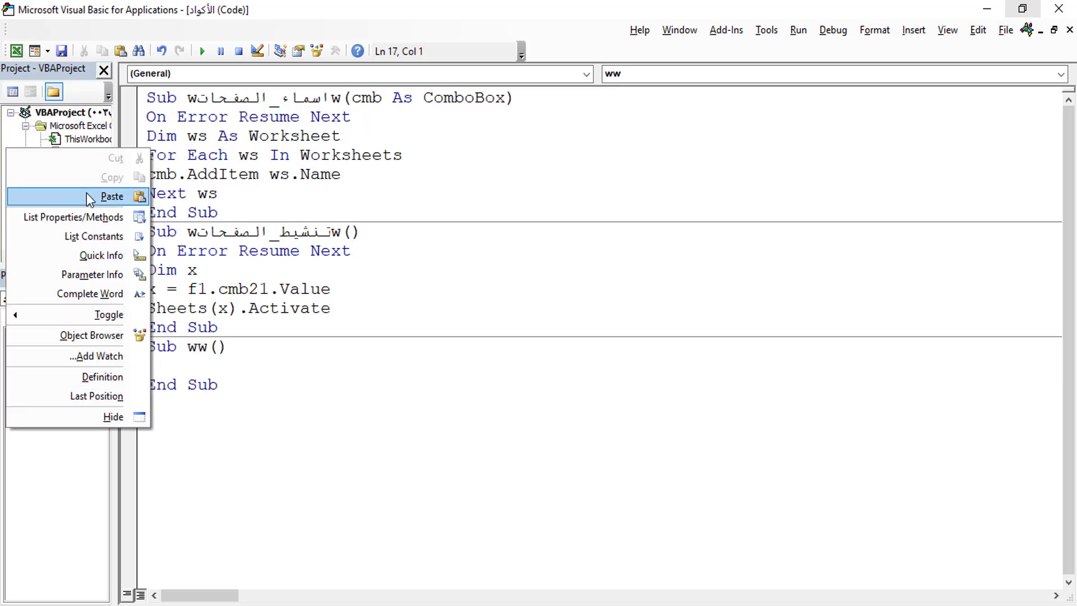
pyautogui.press('Escape')
pyautogui.write('Sub ww()  End Sub')
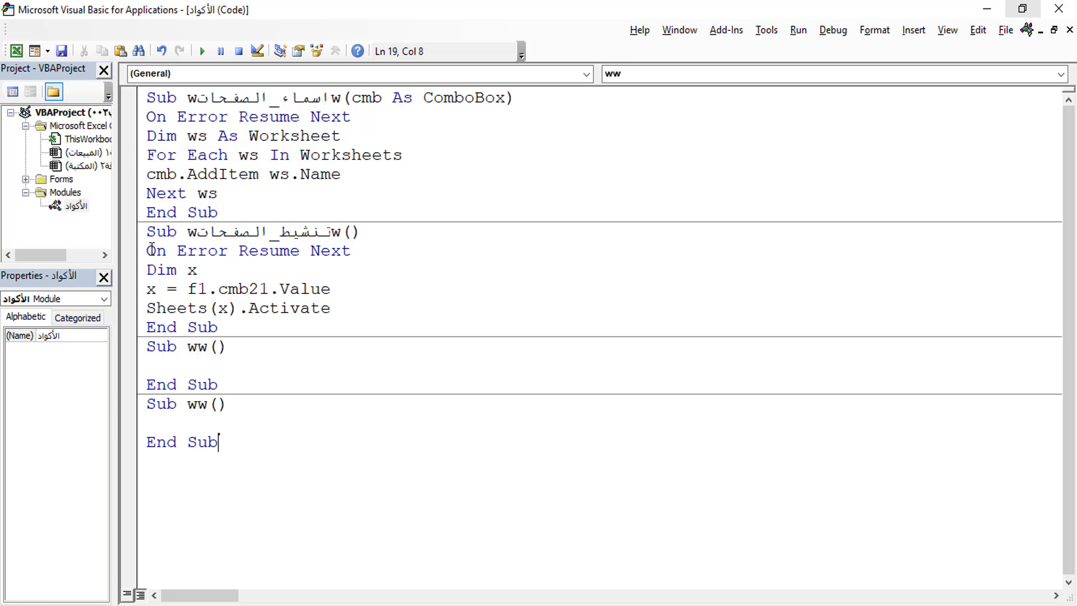
# Step: Copy On Error Resume Next into both ww procedures
pyautogui.moveTo(148, 250); pyautogui.dragTo(379, 255)
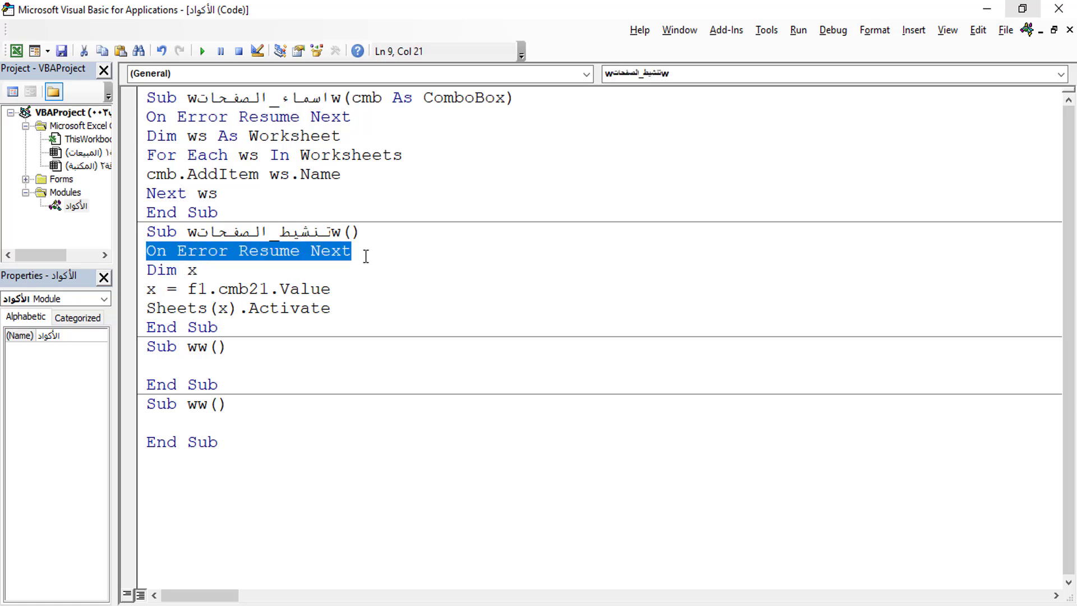
pyautogui.rightClick(295, 250)
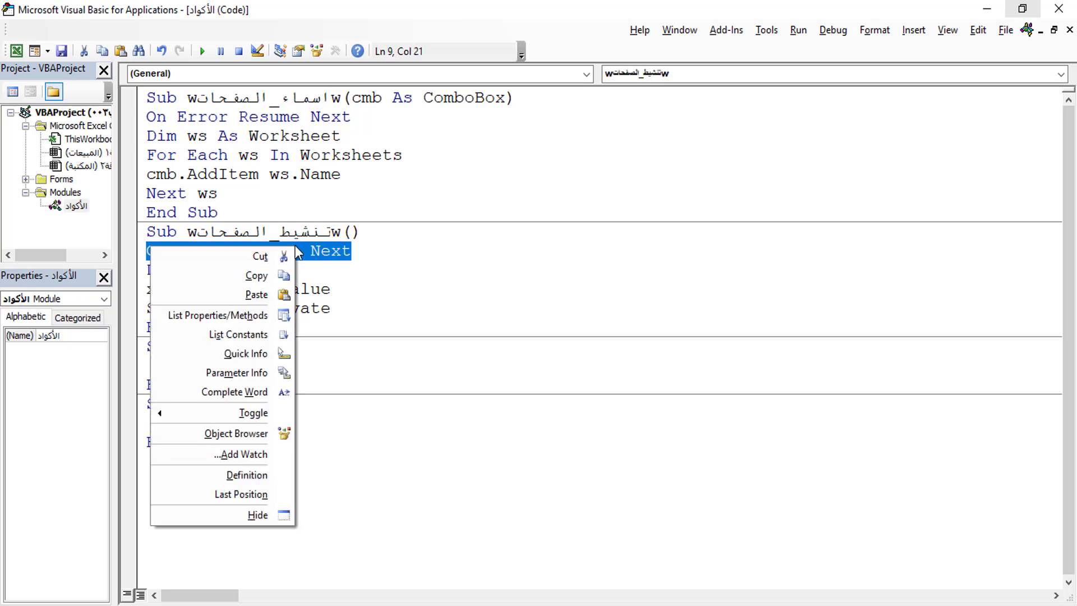
pyautogui.click(243, 273)
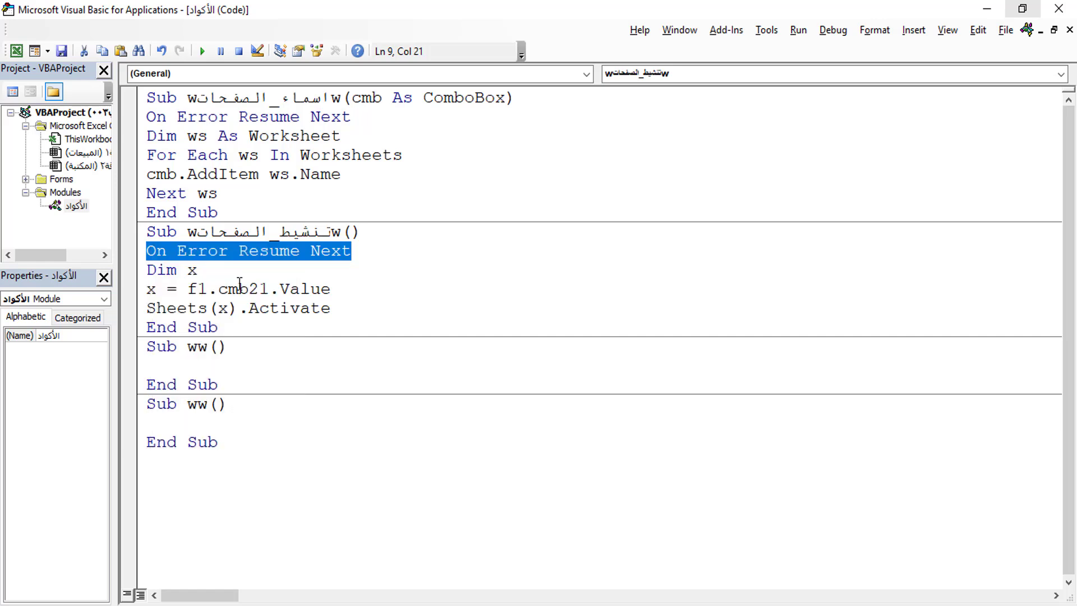
pyautogui.click(154, 360)
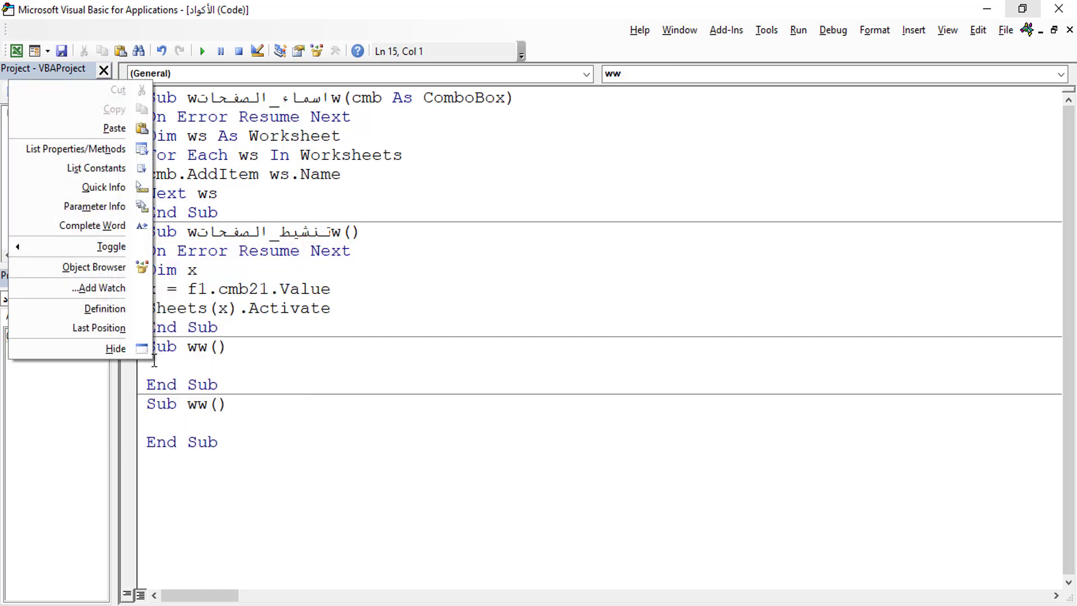
pyautogui.rightClick(154, 360)
pyautogui.click(76, 125)
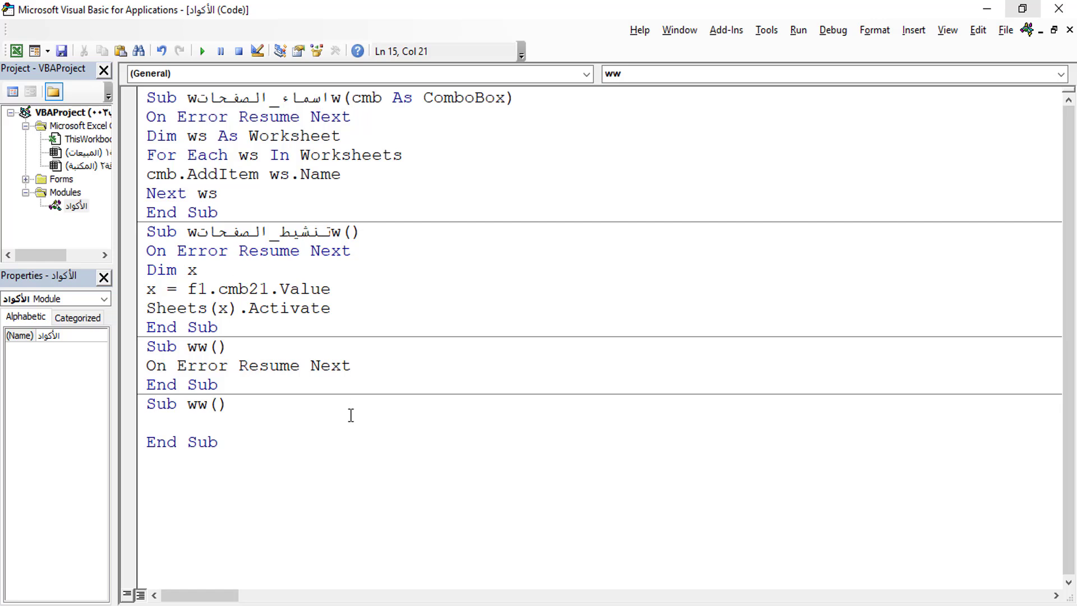
pyautogui.press('Return')
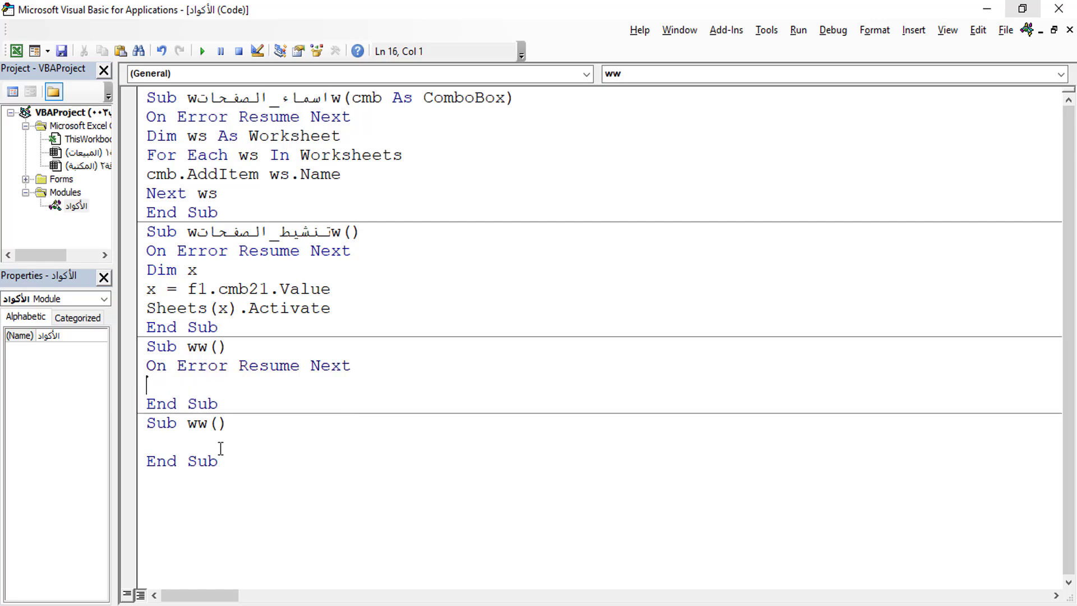
pyautogui.click(148, 443)
pyautogui.rightClick(150, 442)
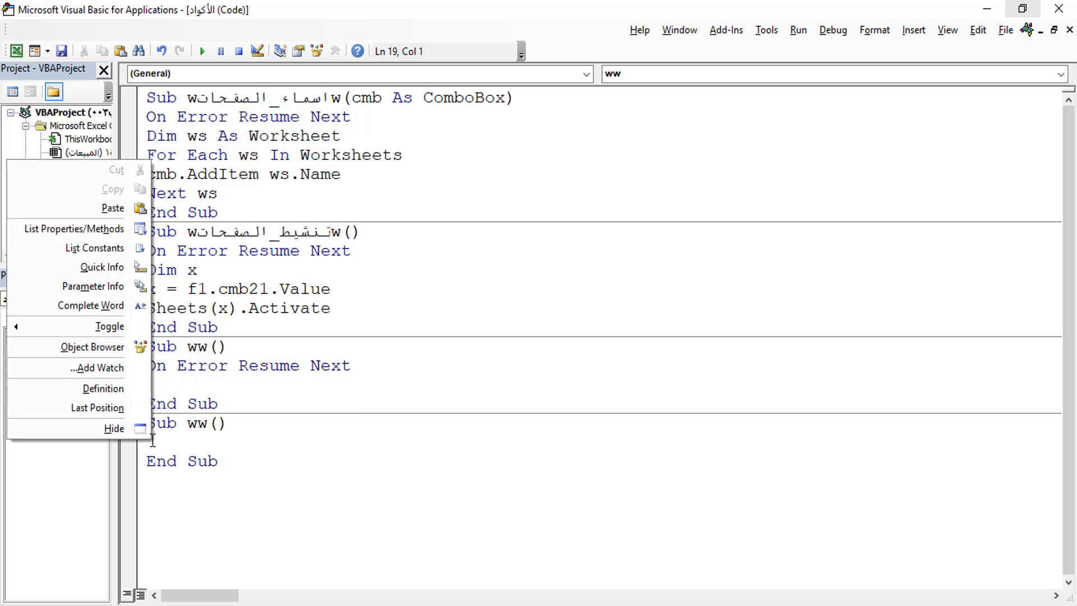
pyautogui.click(97, 212)
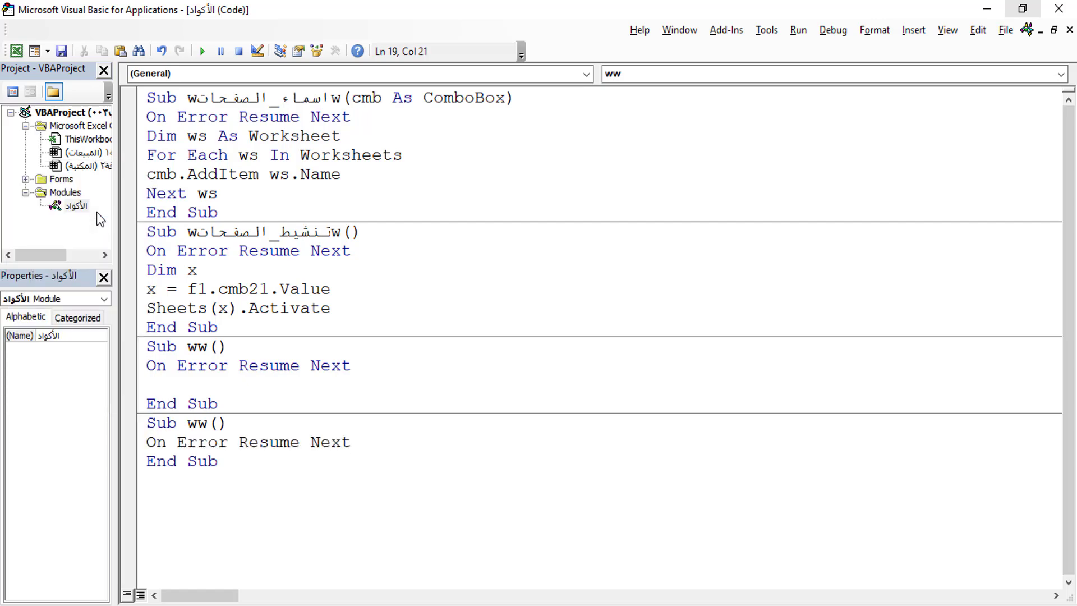
pyautogui.press('Return')
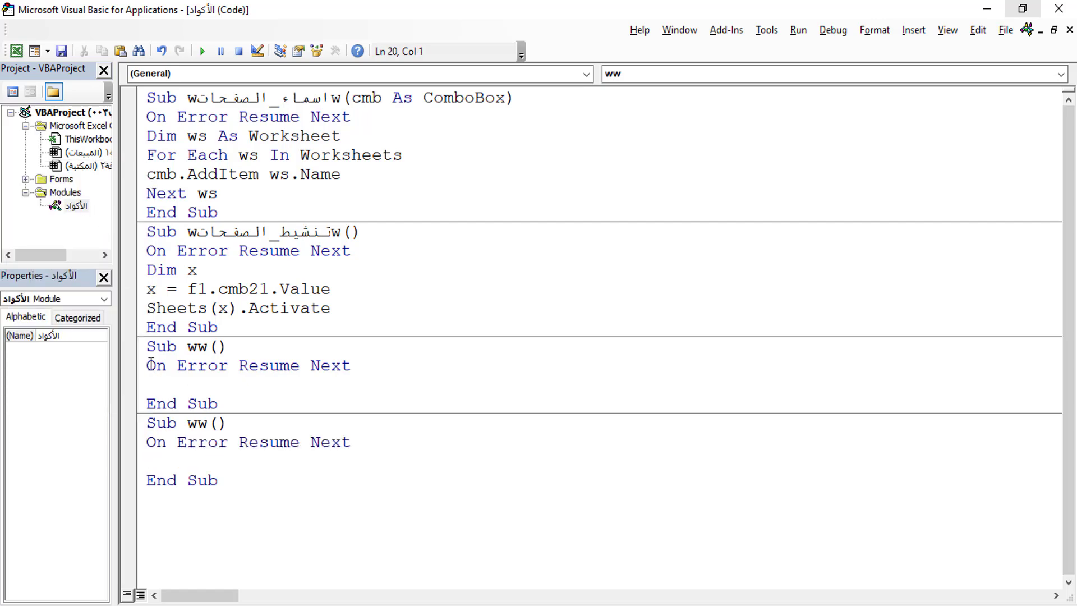
# Step: Copy both ww procedures and paste them at the end, making four in total
pyautogui.moveTo(146, 343)
pyautogui.mouseDown()
pyautogui.moveTo(235, 463)
pyautogui.moveTo(219, 481)
pyautogui.mouseUp()
pyautogui.rightClick(166, 350)
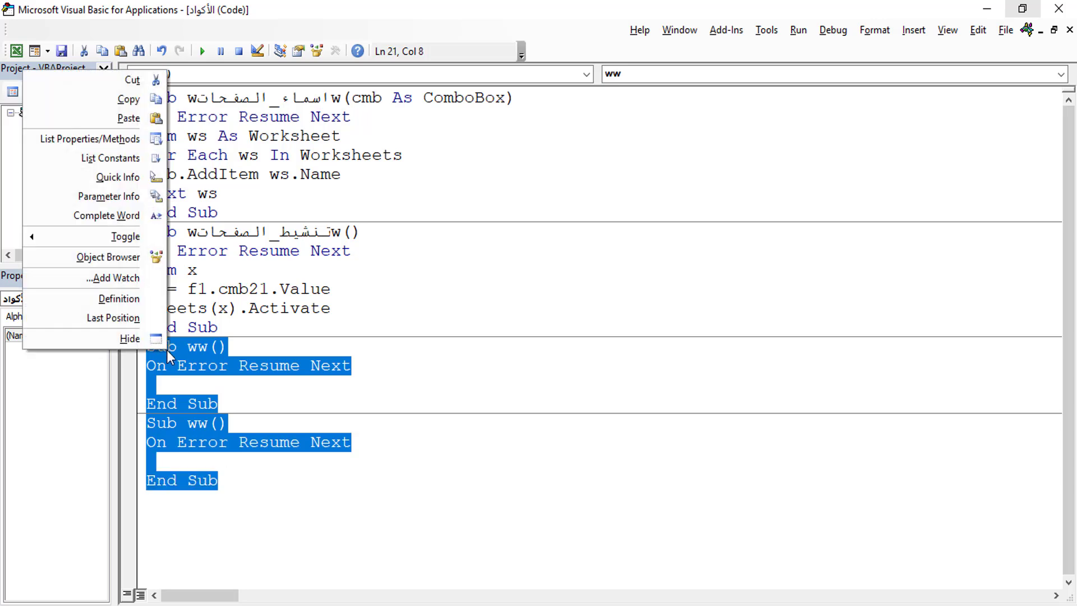
pyautogui.click(107, 98)
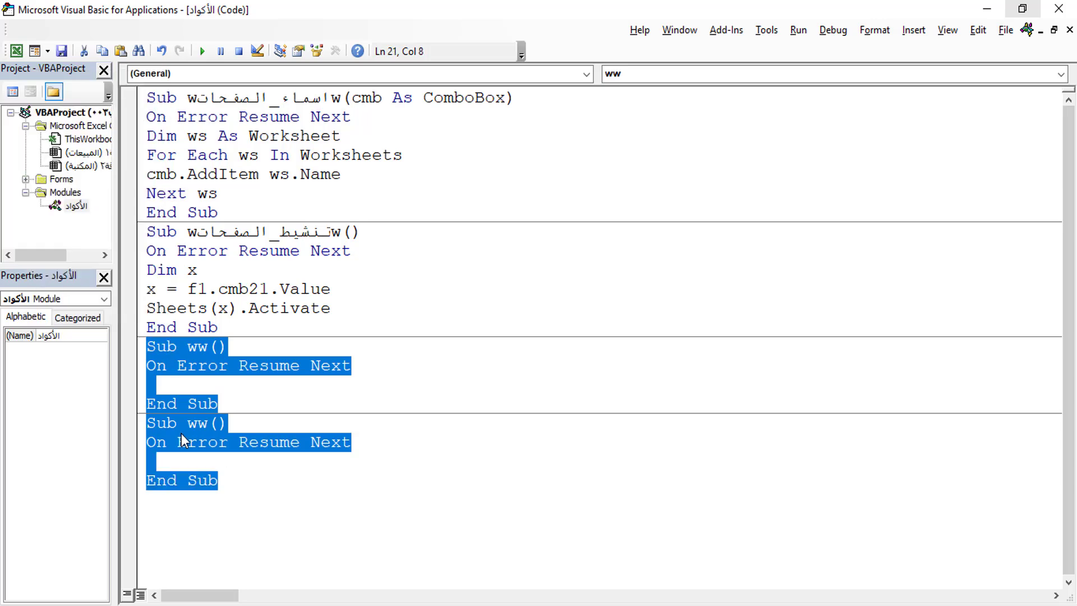
pyautogui.click(152, 505)
pyautogui.rightClick(153, 505)
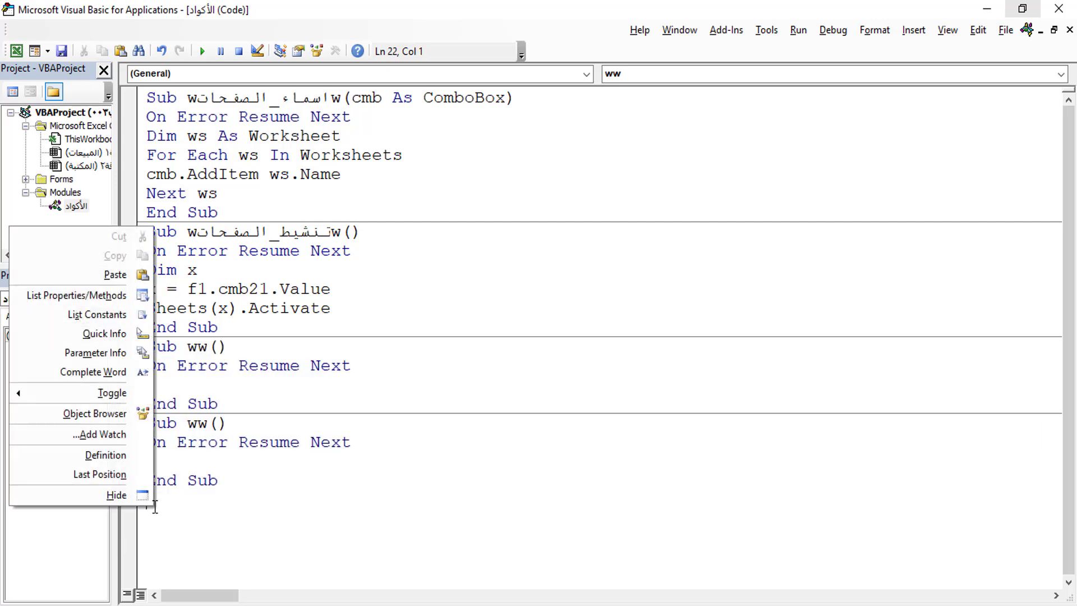
pyautogui.click(83, 277)
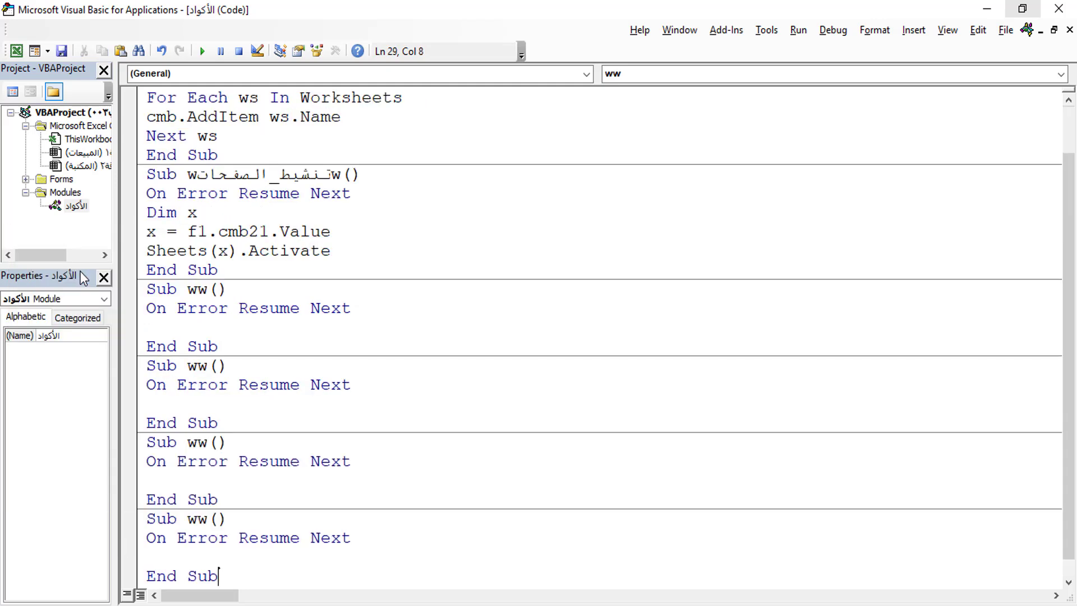
pyautogui.click(198, 289)
# Step: Rename the first ww procedure to wدخول_الفورمw
pyautogui.hotkey('ctrl', 'z')
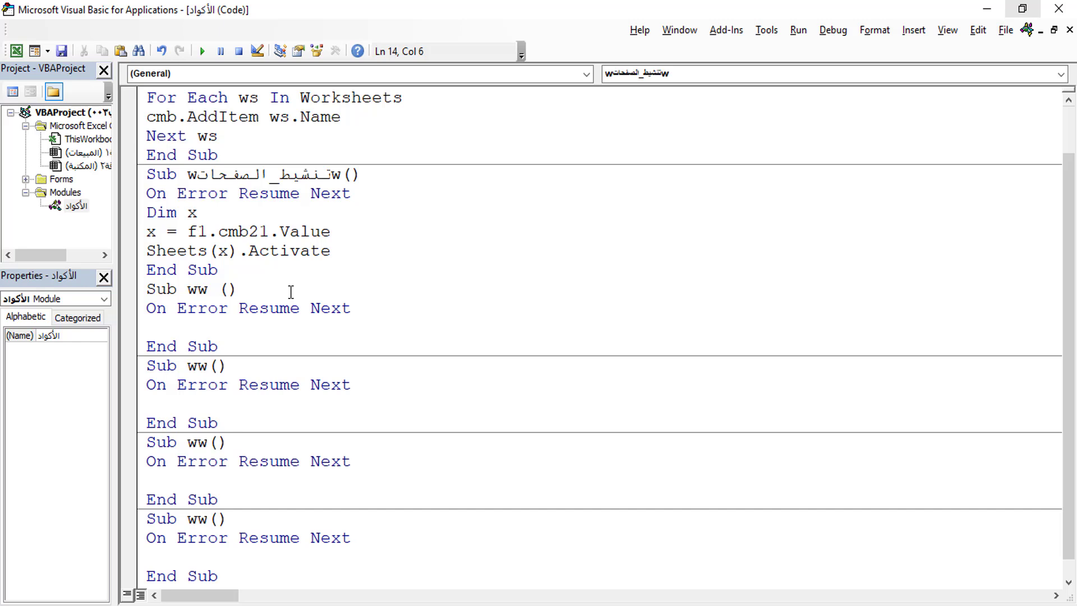
pyautogui.write('دخول')
pyautogui.write('_ال')
pyautogui.write('فورم')
pyautogui.click(156, 327)
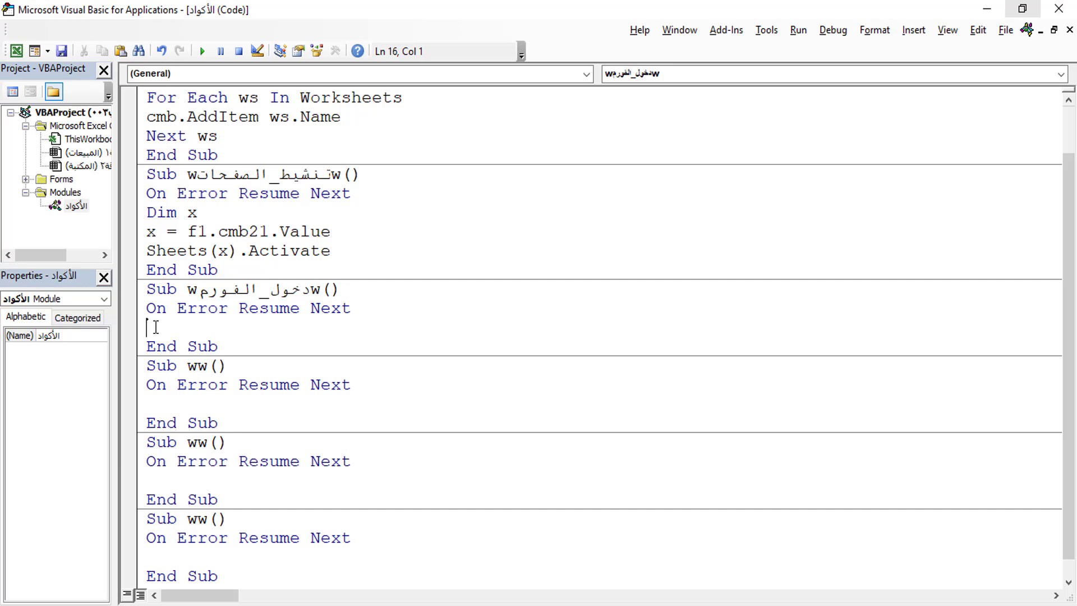
# Step: Add Application.Visible = False and f1.Show to the wدخول_الفورمw body
pyautogui.write('A')
pyautogui.write('pp')
pyautogui.write('lication')
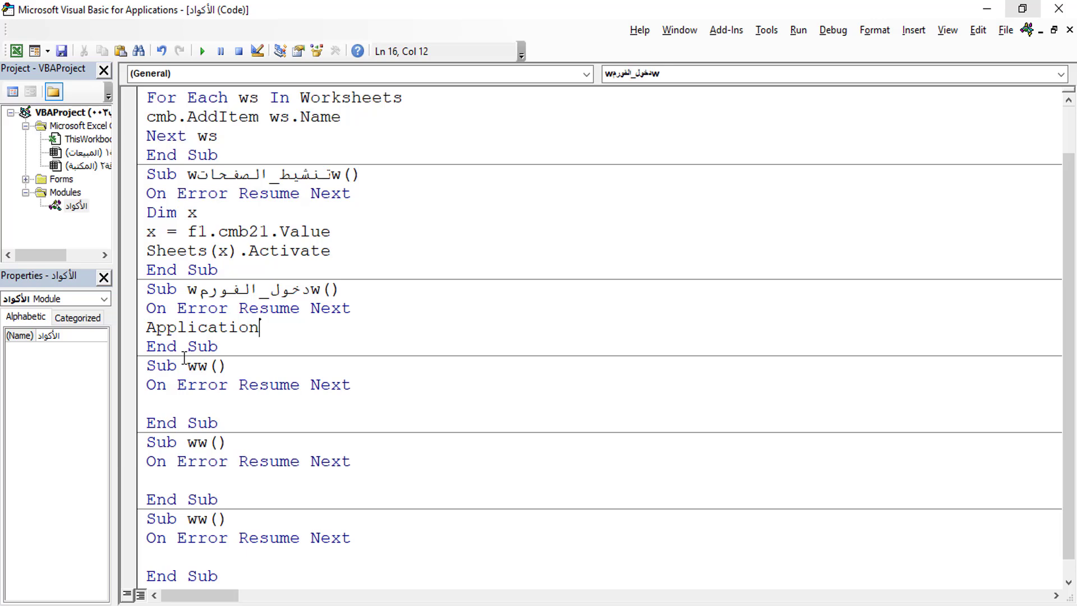
pyautogui.write('.vi')
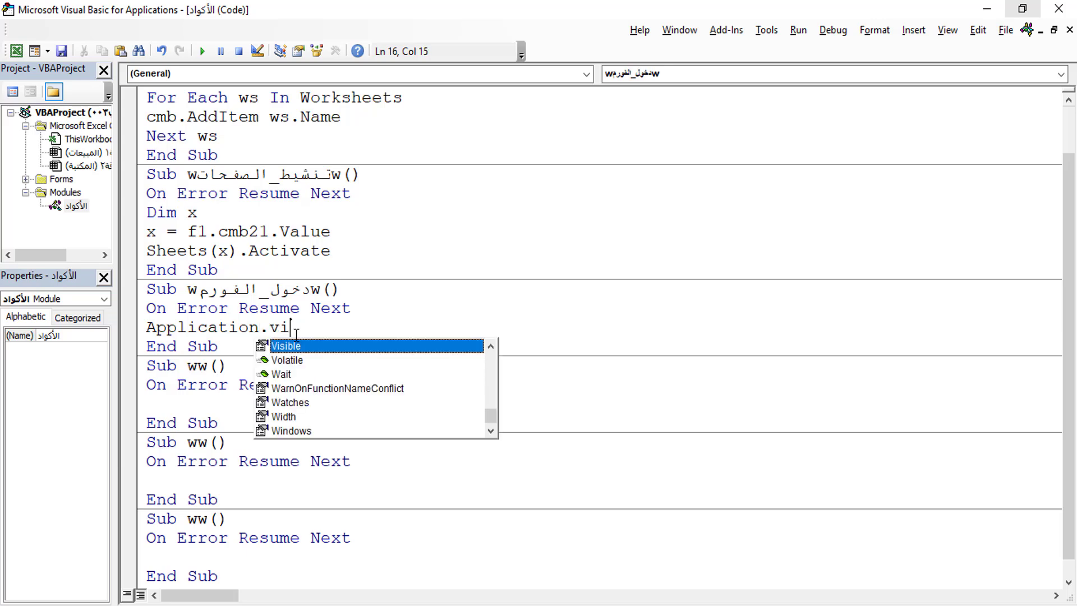
pyautogui.doubleClick(296, 348)
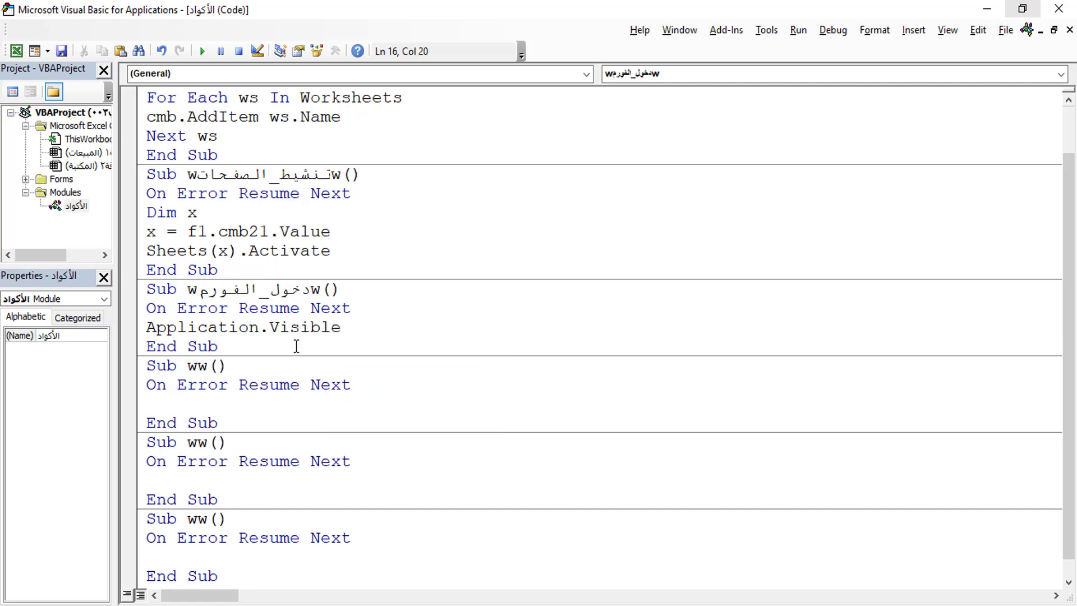
pyautogui.write('=')
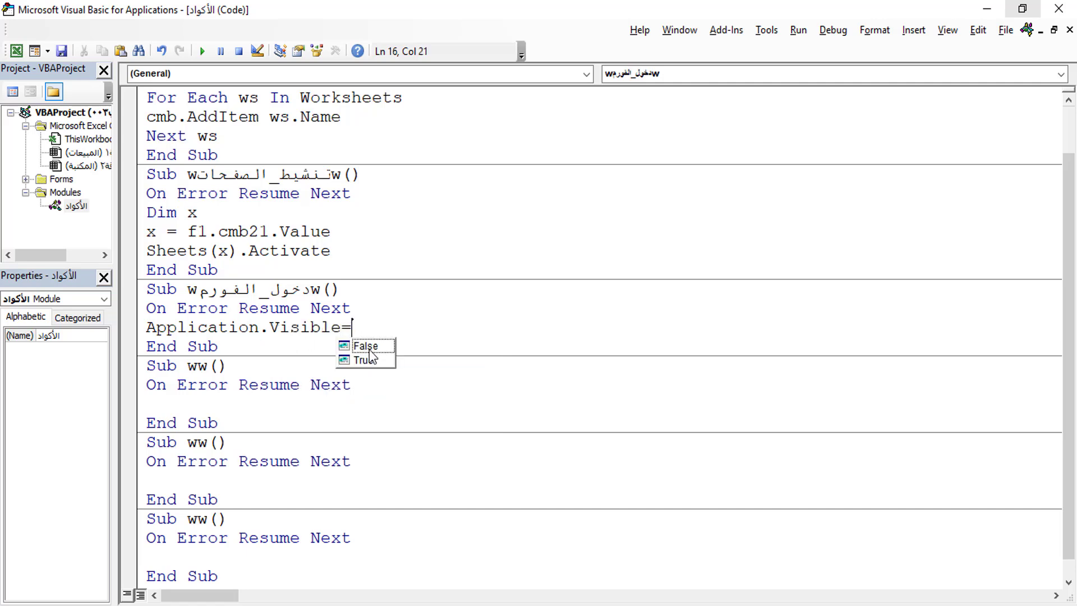
pyautogui.doubleClick(366, 346)
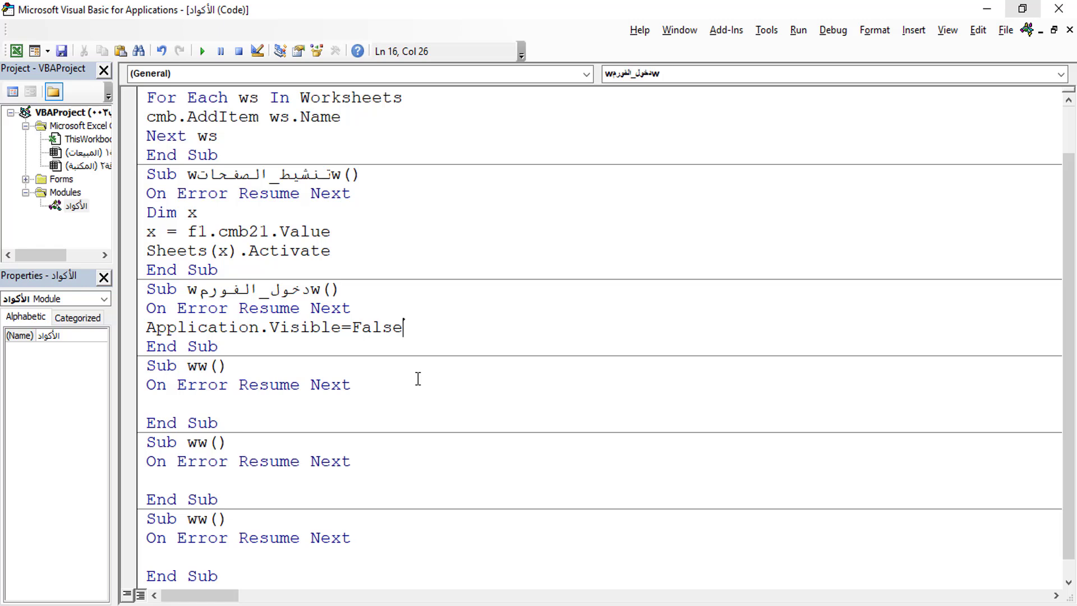
pyautogui.press('Return')
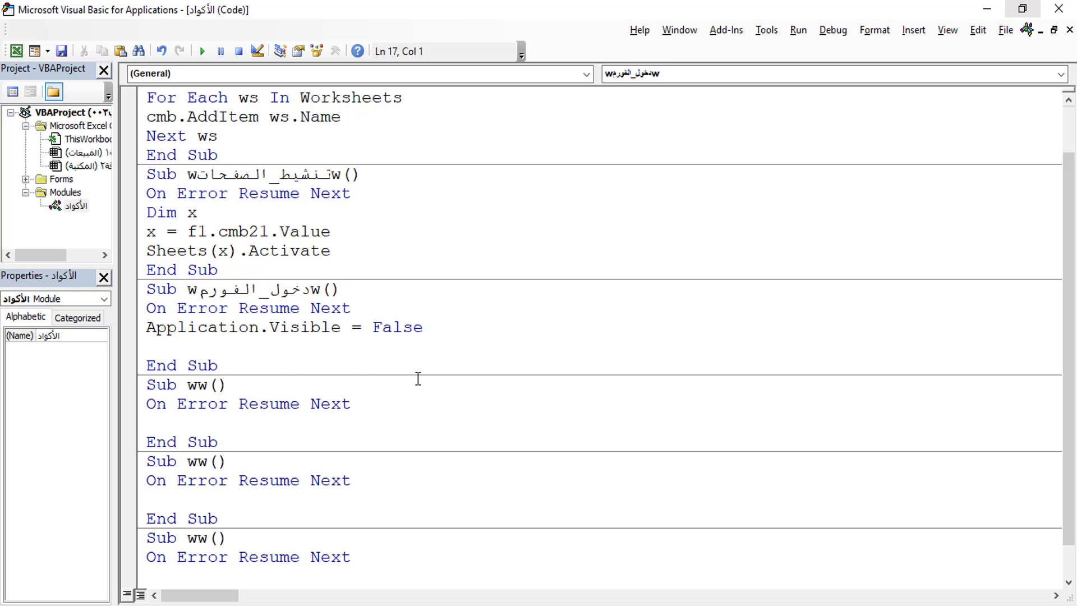
pyautogui.write('f1.')
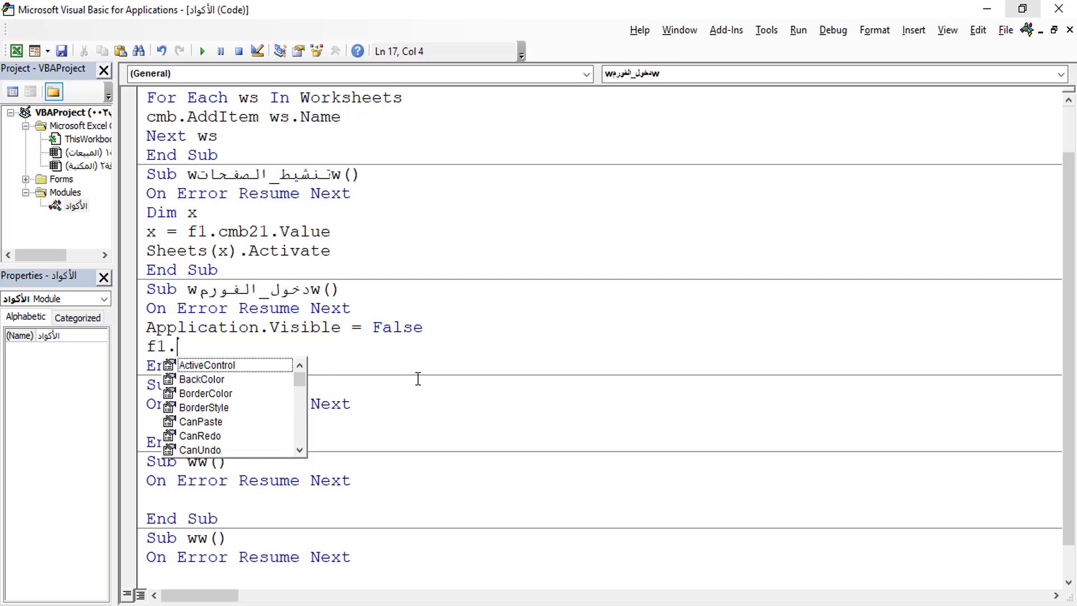
pyautogui.write('sho')
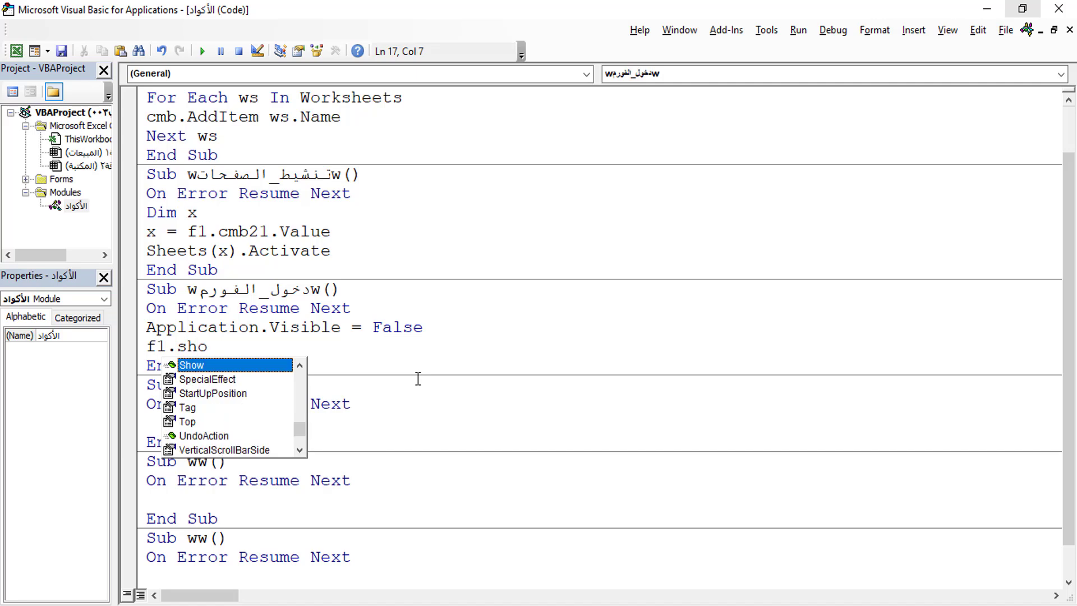
pyautogui.write('w')
pyautogui.click(493, 411)
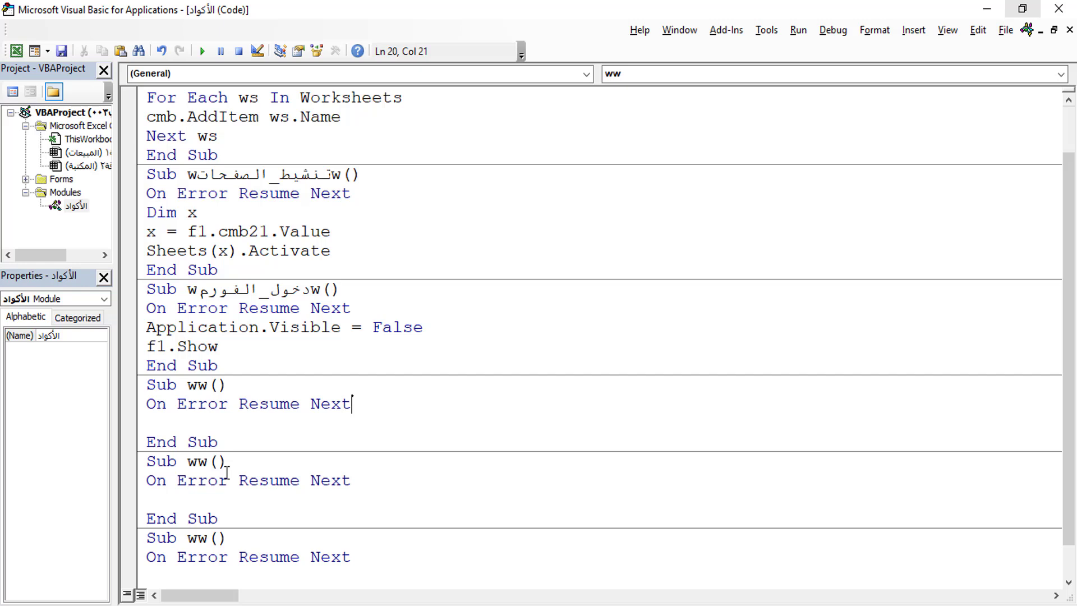
# Step: Rename the second ww procedure to wدخول_الاكسلw, removing the stray bracket
pyautogui.click(197, 385)
pyautogui.write(']')
pyautogui.write('دخول_')
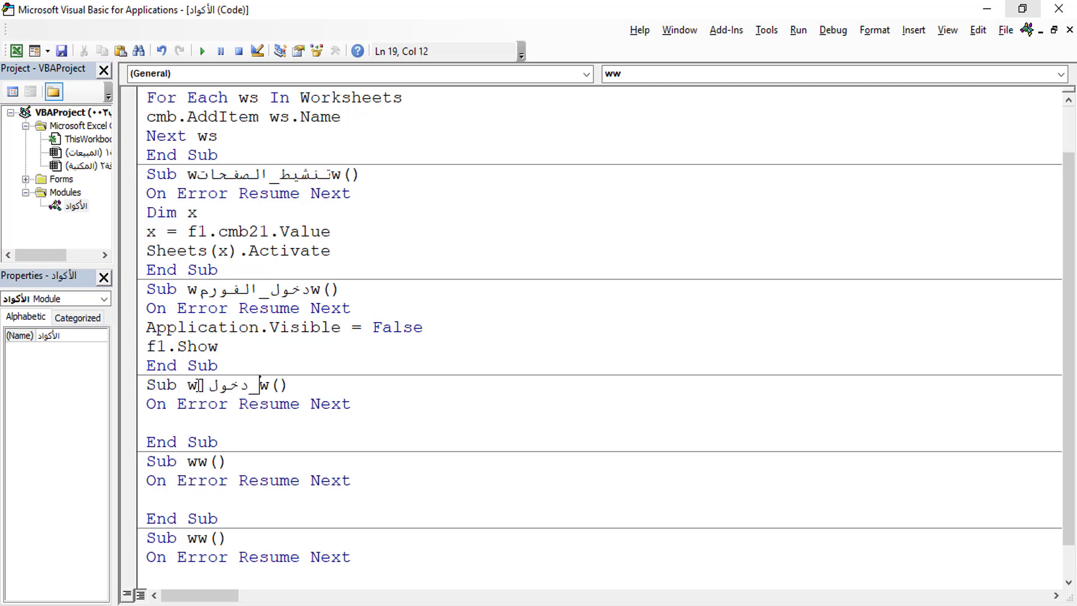
pyautogui.write('ال')
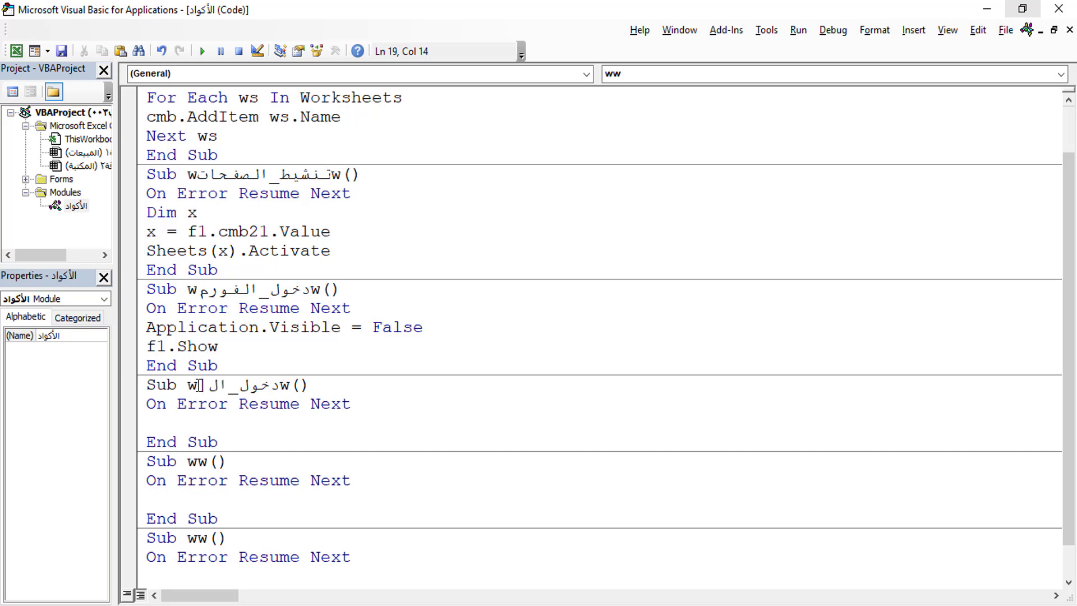
pyautogui.write('اكسل')
pyautogui.click(173, 429)
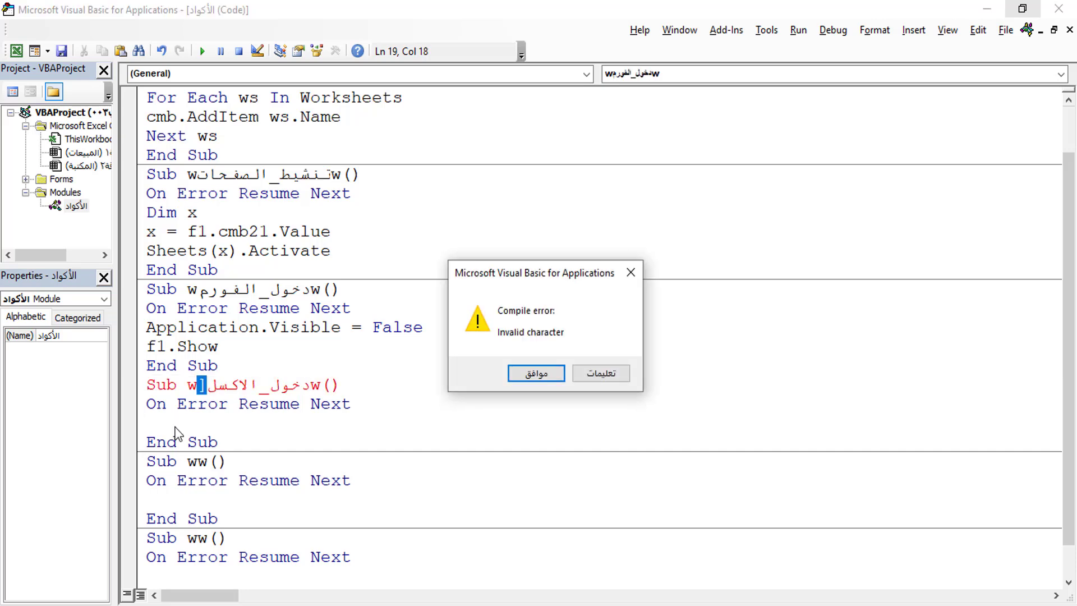
pyautogui.press('Return')
pyautogui.press('Delete')
pyautogui.press('Down')
pyautogui.press('Down')
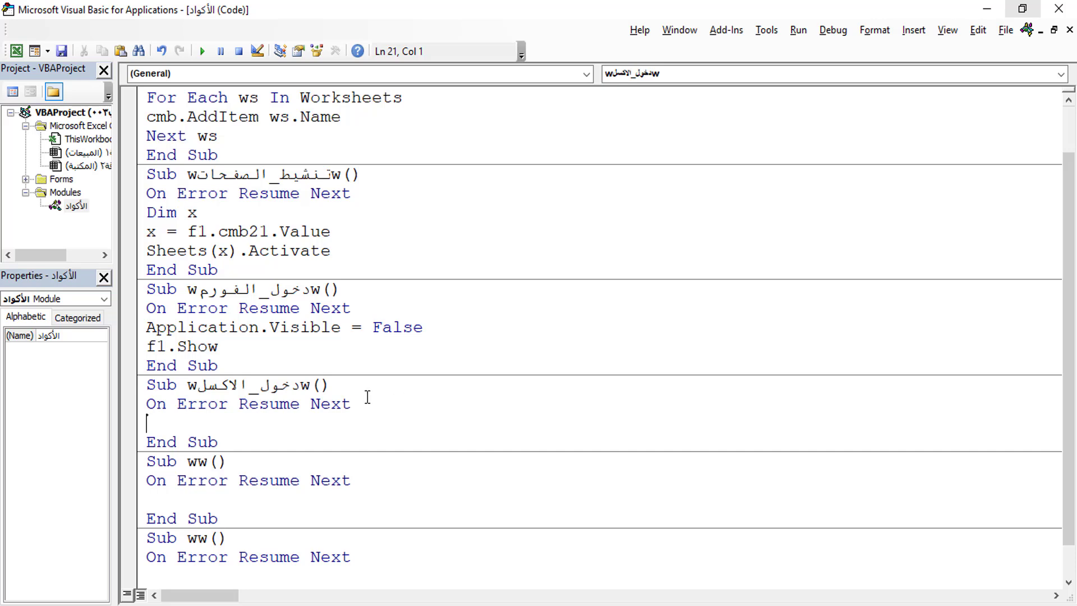
# Step: Add Application.Visible = True to the wدخول_الاكسلw body
pyautogui.moveTo(147, 328); pyautogui.dragTo(356, 329)
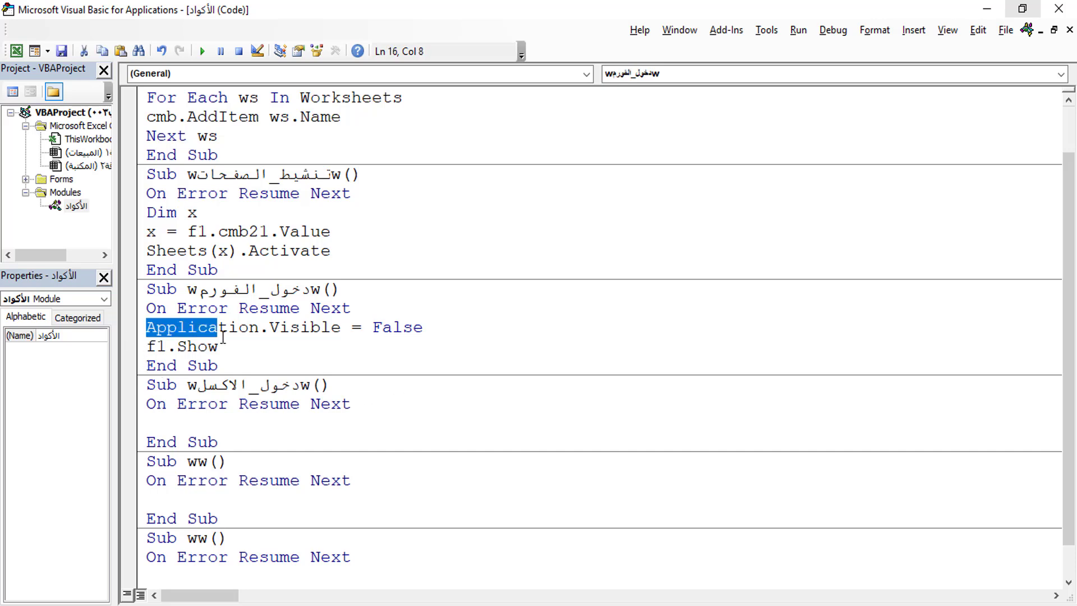
pyautogui.rightClick(307, 328)
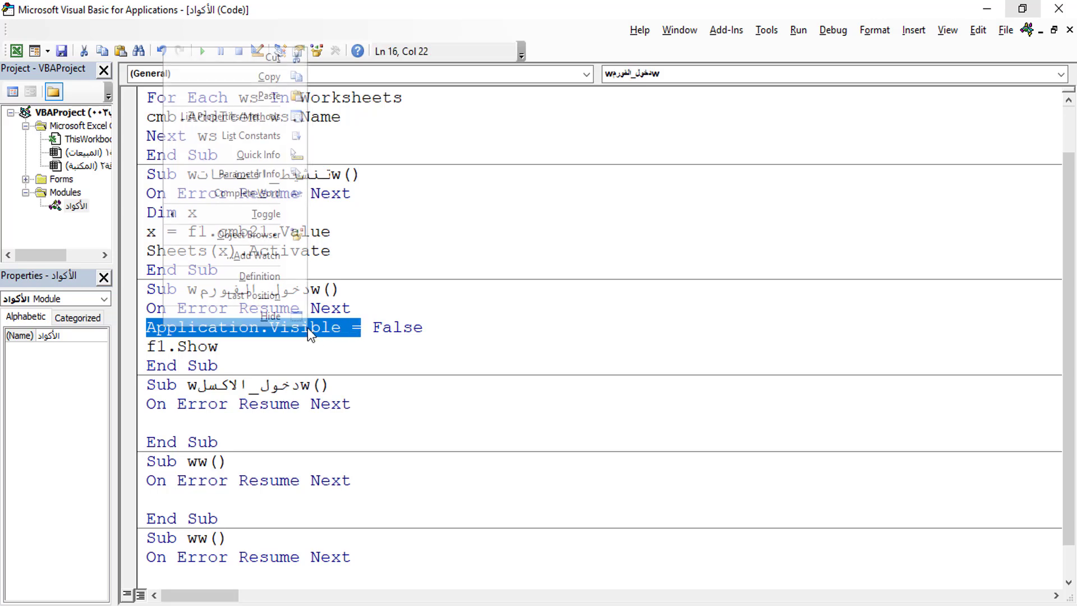
pyautogui.click(227, 76)
pyautogui.click(155, 425)
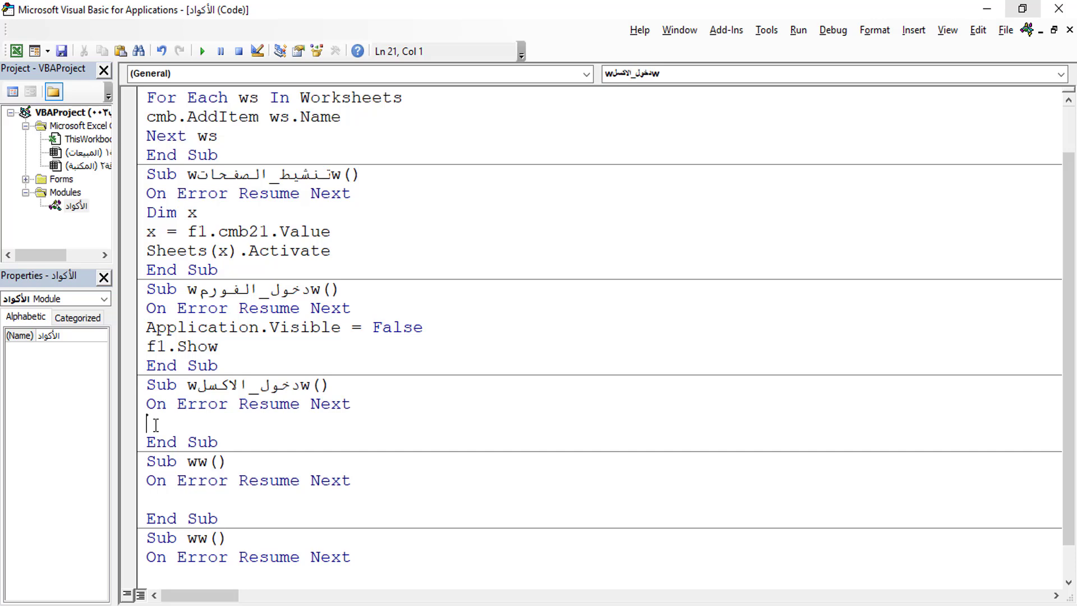
pyautogui.rightClick(156, 425)
pyautogui.click(92, 193)
pyautogui.write('Application.Visible =')
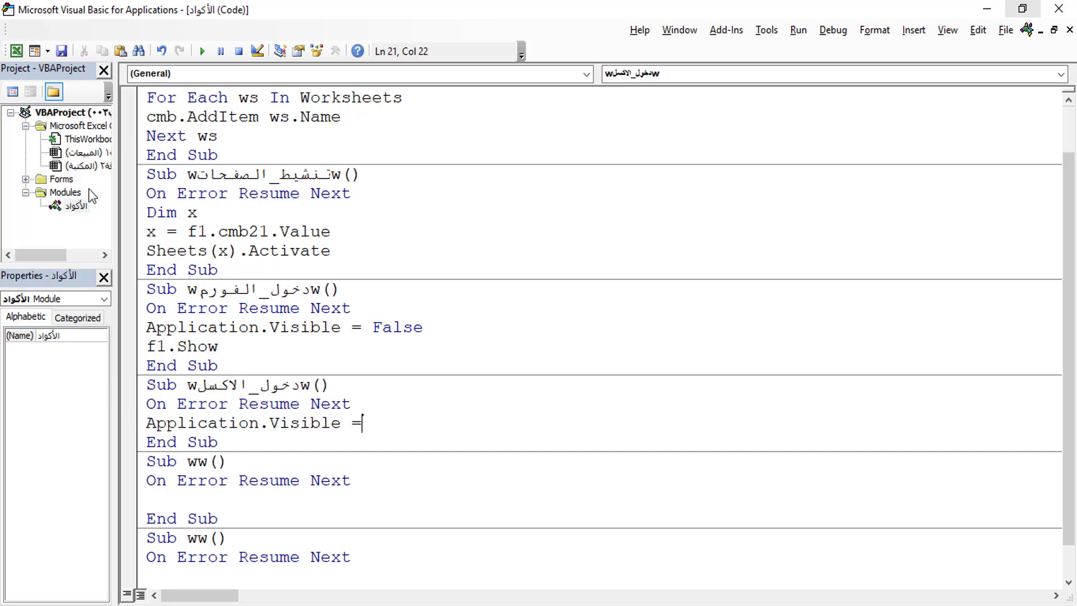
pyautogui.write('true')
pyautogui.press('Return')
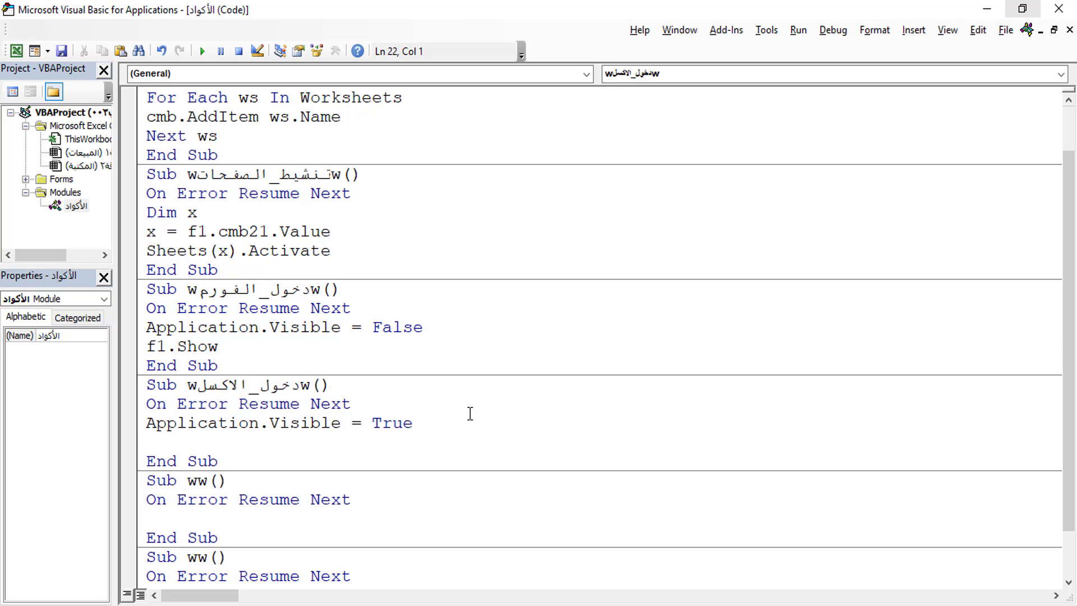
# Step: Add Unload f1 below the visibility line
pyautogui.write('Un')
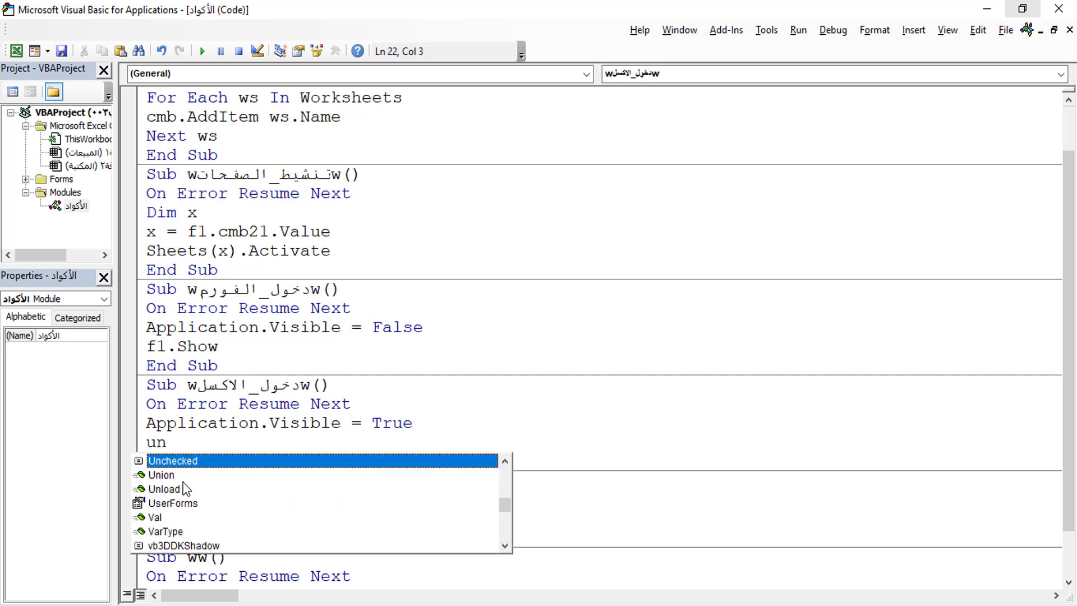
pyautogui.press('Tab')
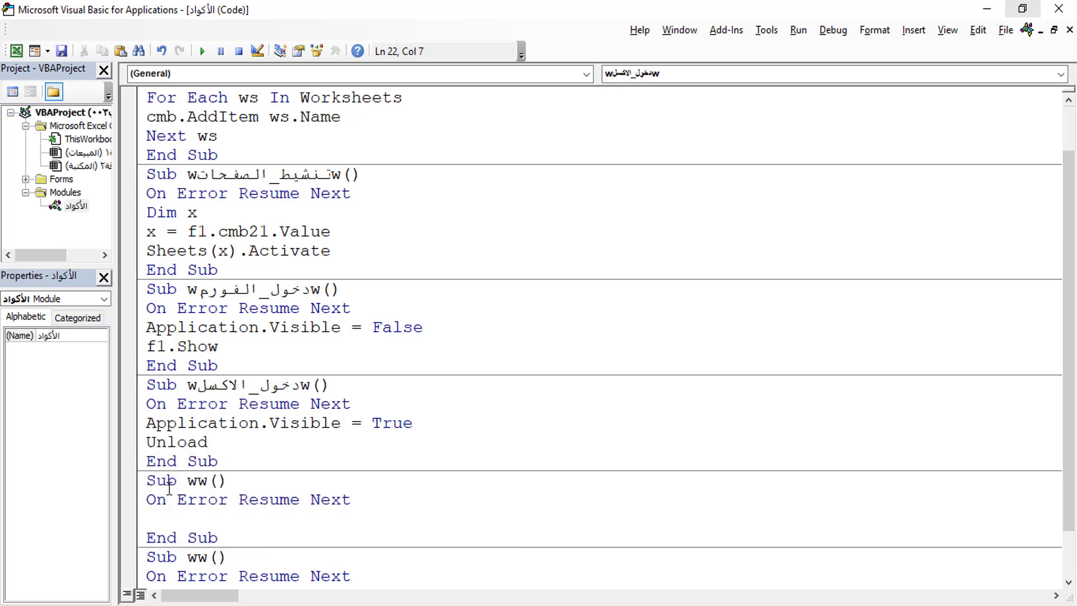
pyautogui.write('f1')
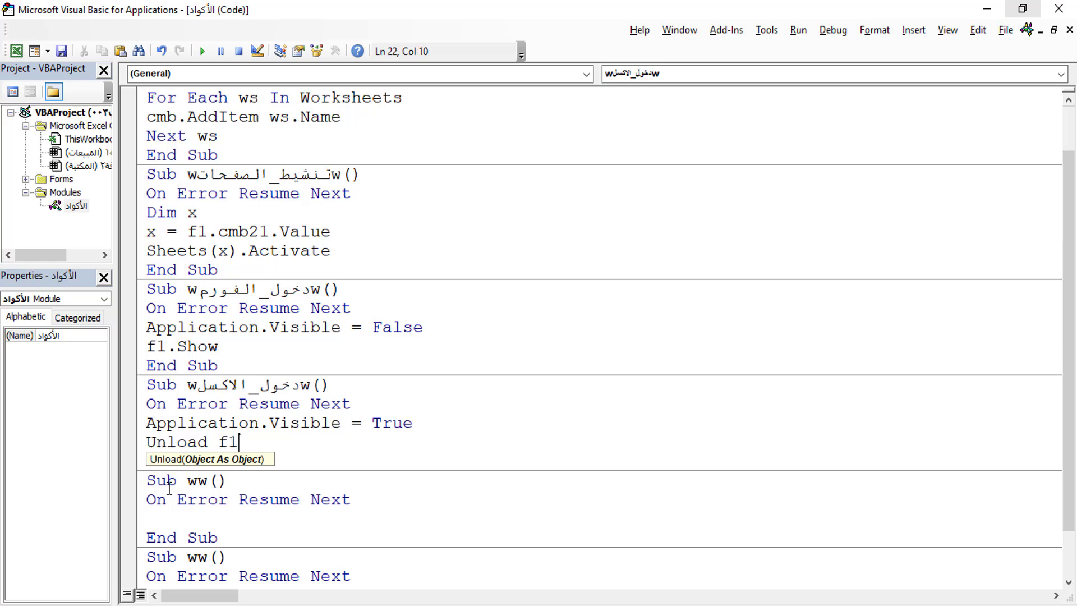
pyautogui.click(427, 499)
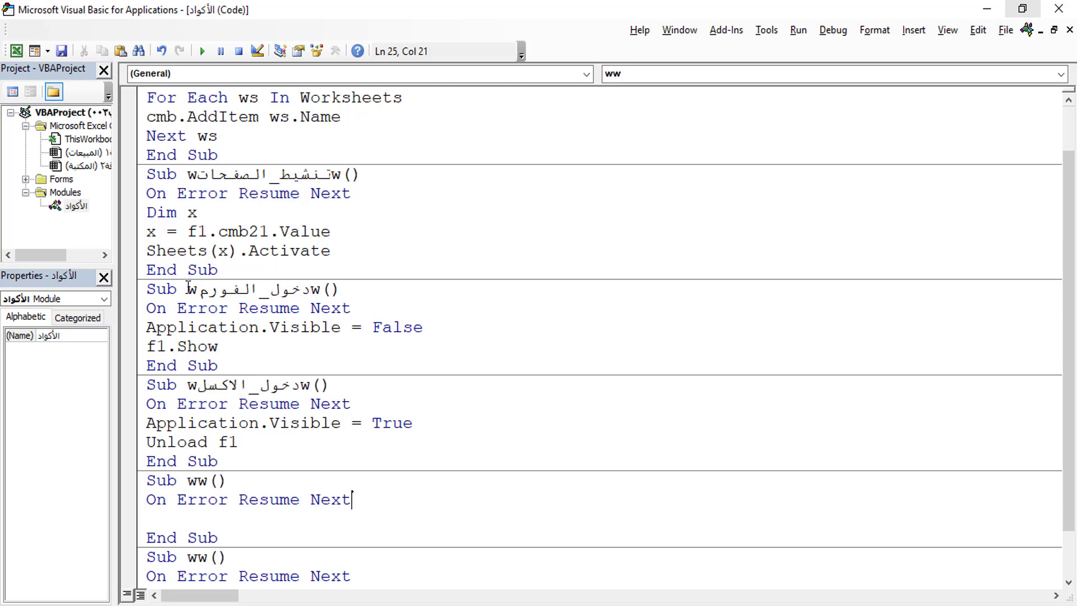
# Step: Call wدخول_الفورمw from ThisWorkbook's Workbook_Open event procedure
pyautogui.moveTo(188, 289); pyautogui.dragTo(324, 296)
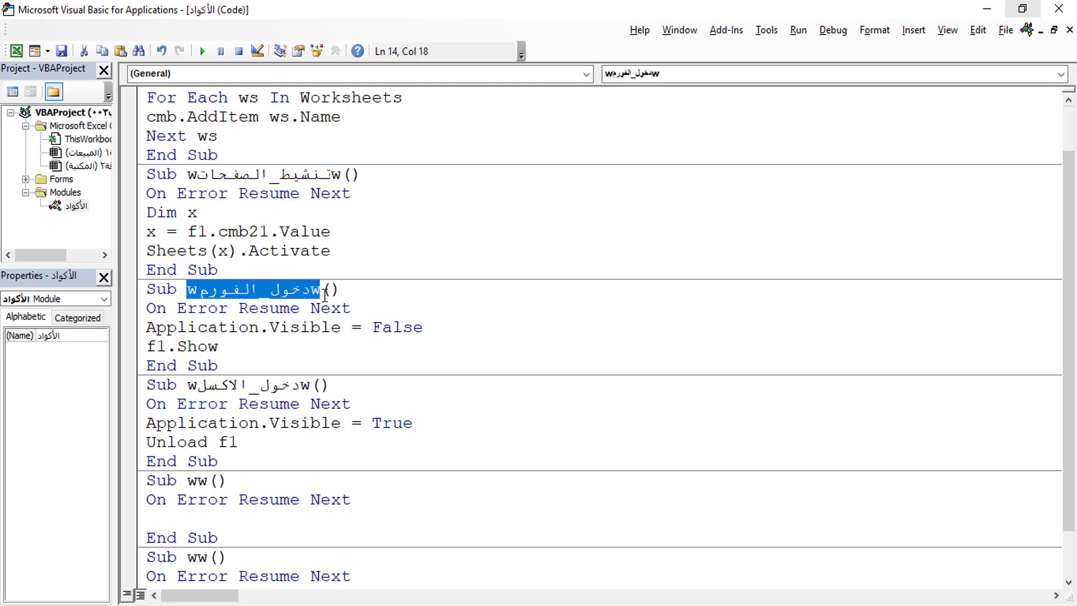
pyautogui.rightClick(280, 287)
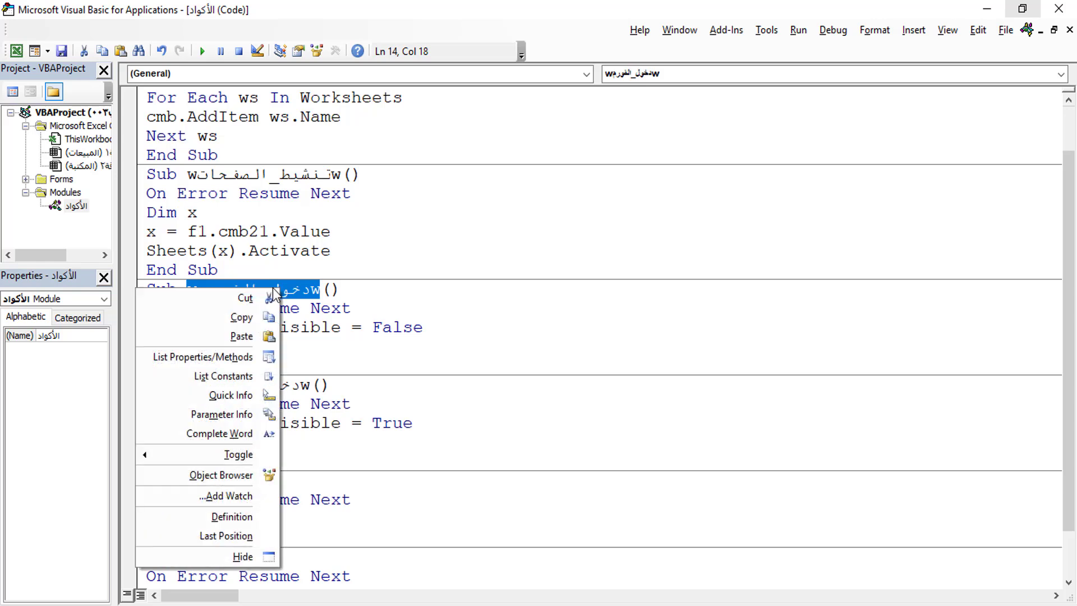
pyautogui.click(234, 317)
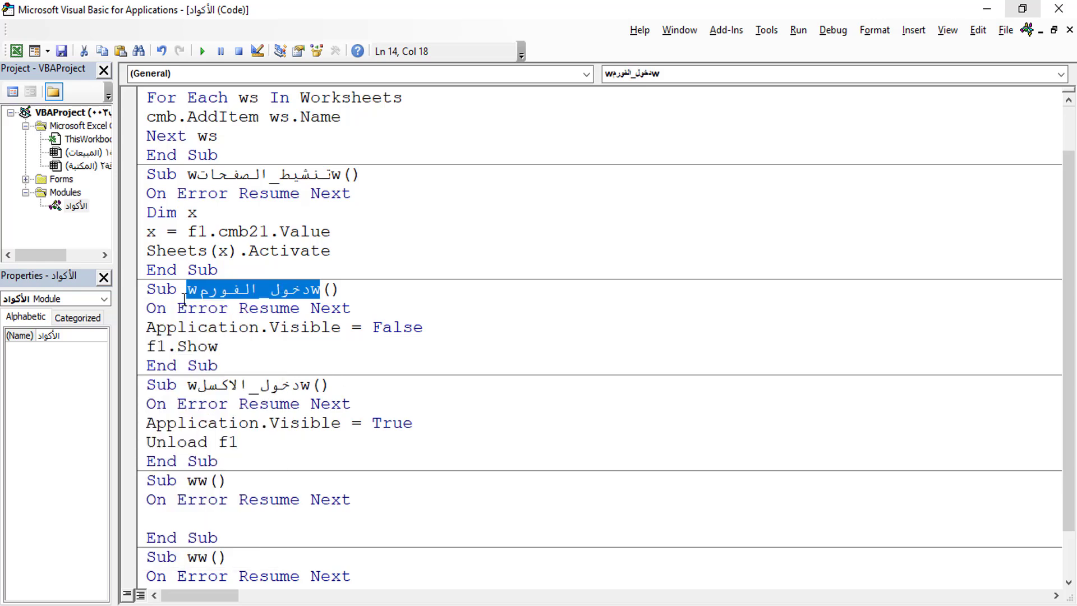
pyautogui.click(79, 141)
pyautogui.doubleClick(79, 145)
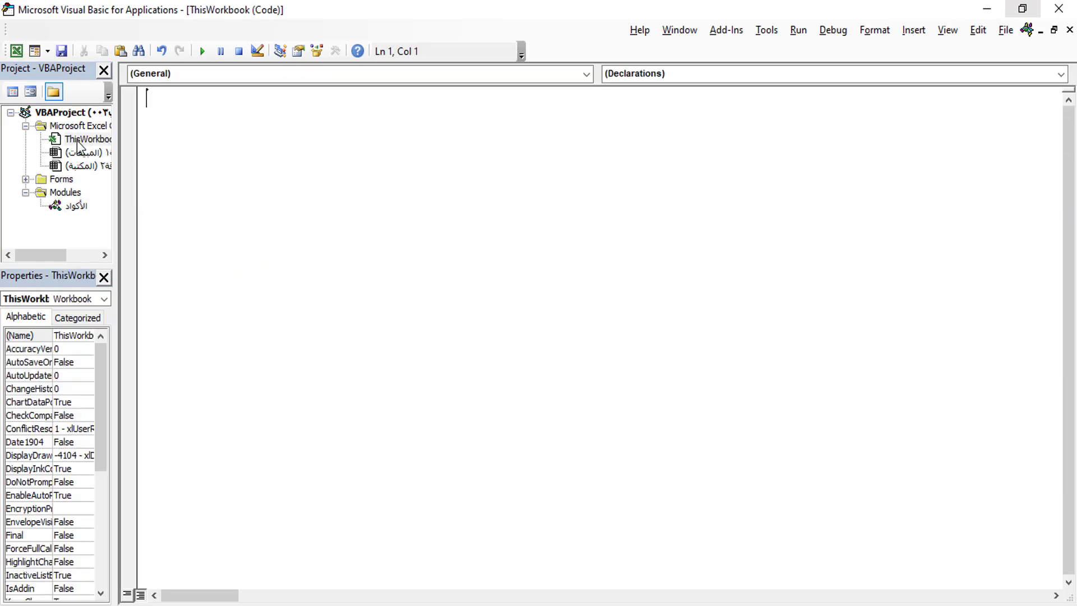
pyautogui.click(586, 73)
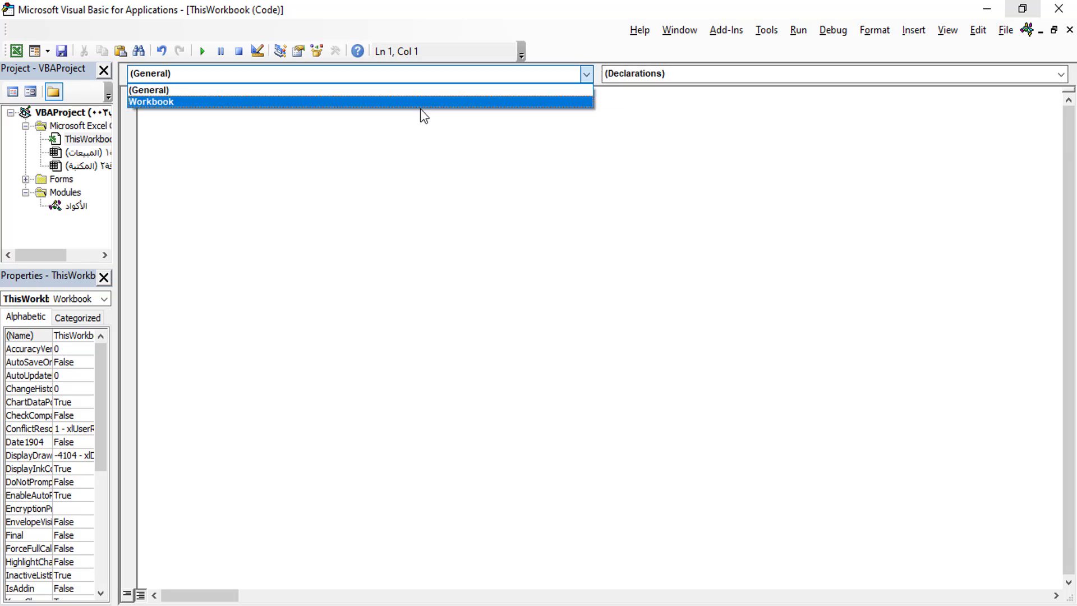
pyautogui.click(424, 101)
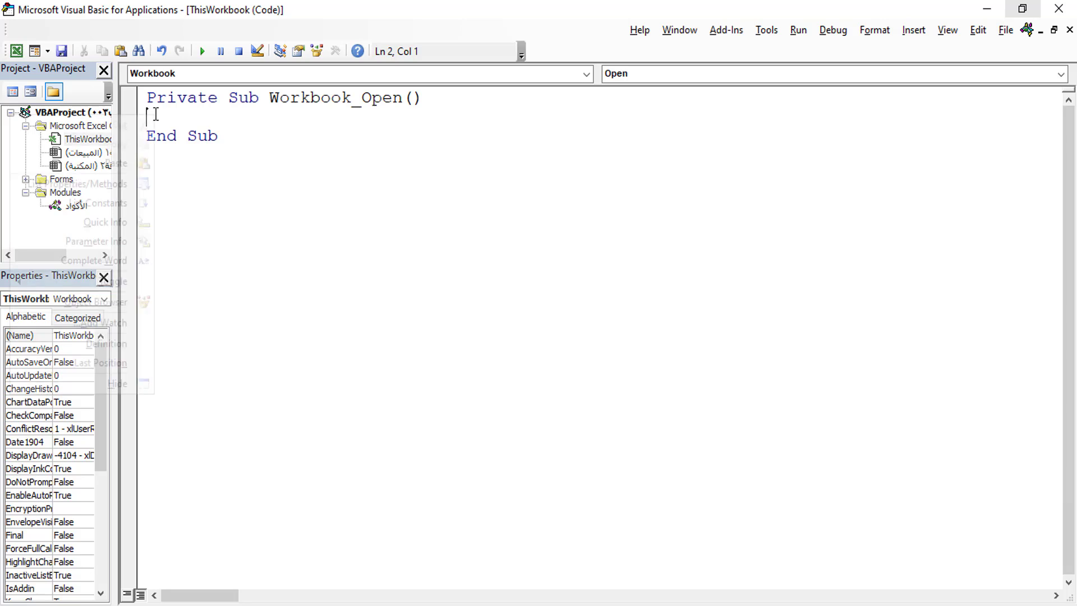
pyautogui.rightClick(156, 114)
pyautogui.click(98, 164)
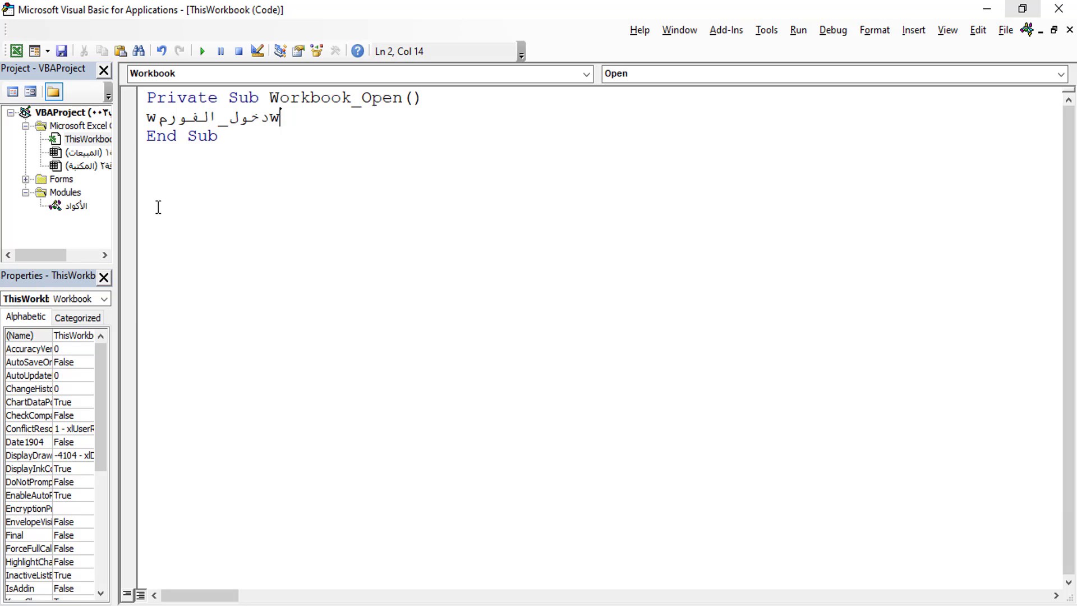
# Step: Open form f1 and draw a command button captioned دخول الاكسل near its top-left
pyautogui.click(25, 180)
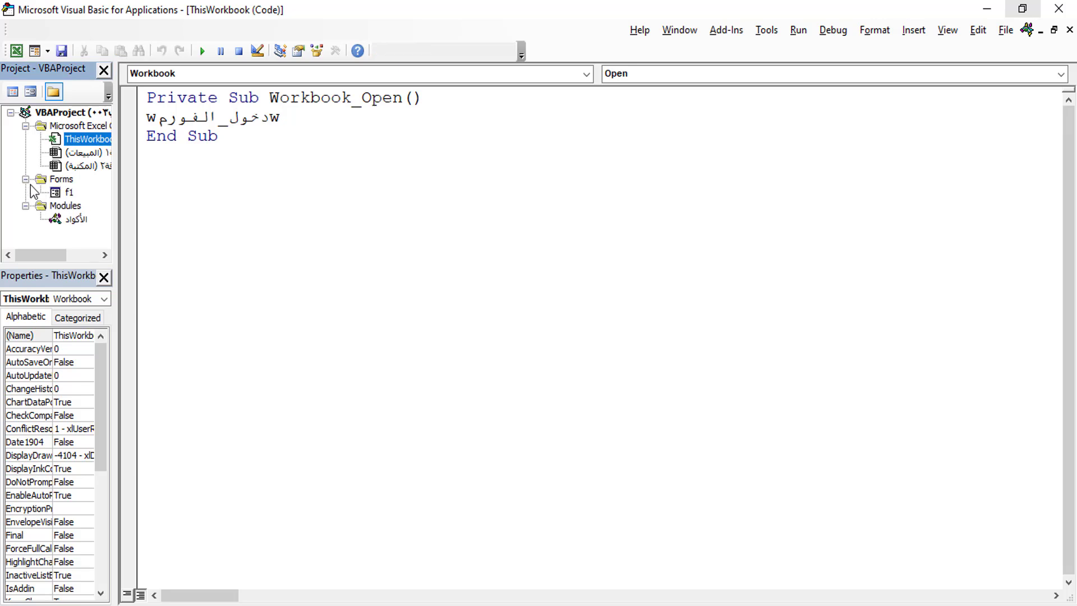
pyautogui.doubleClick(62, 193)
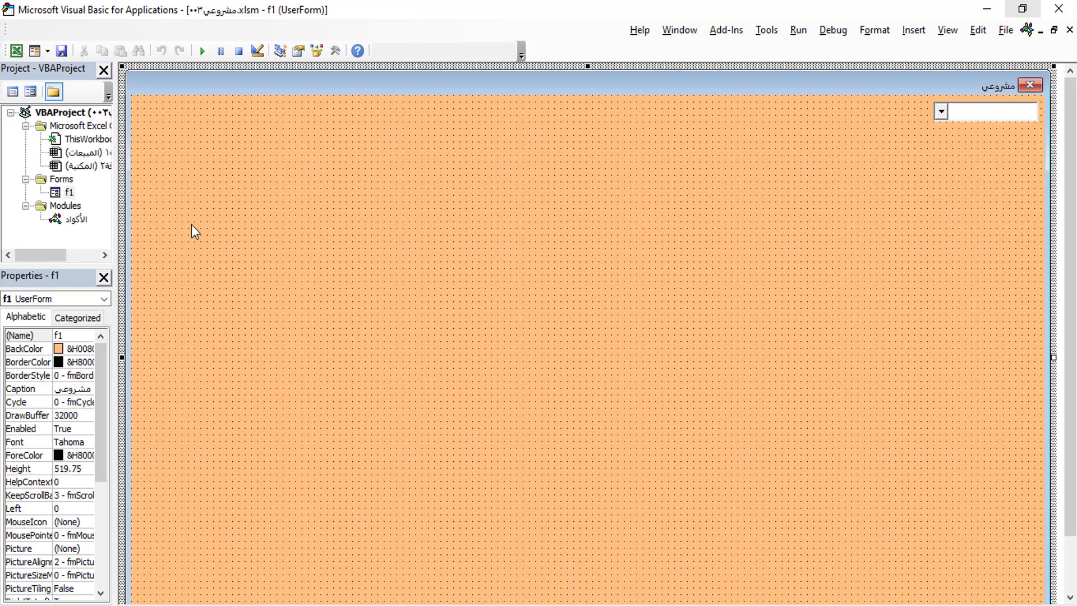
pyautogui.click(335, 51)
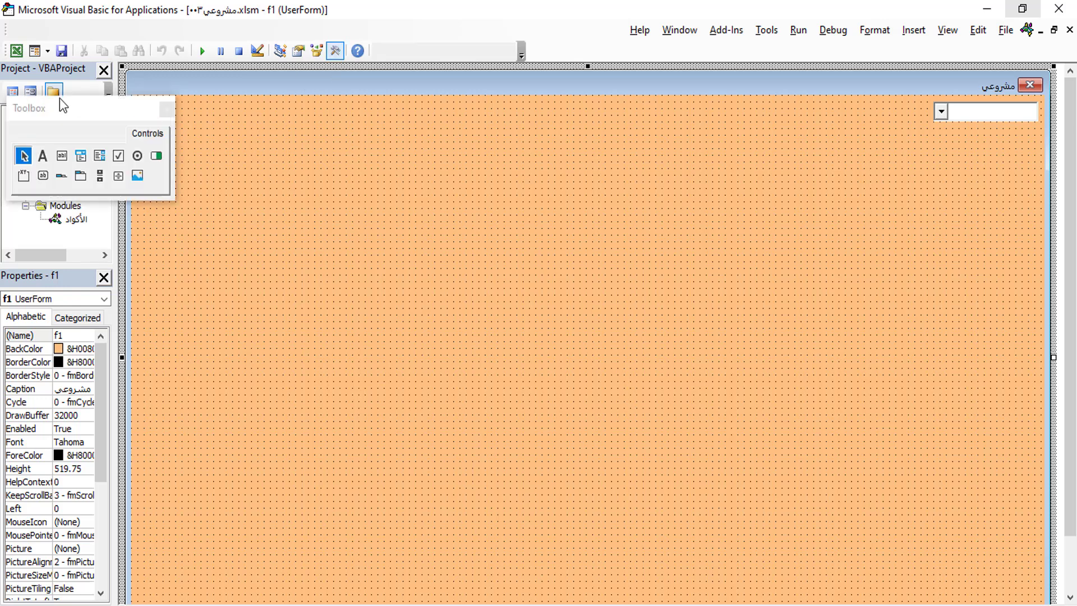
pyautogui.click(43, 176)
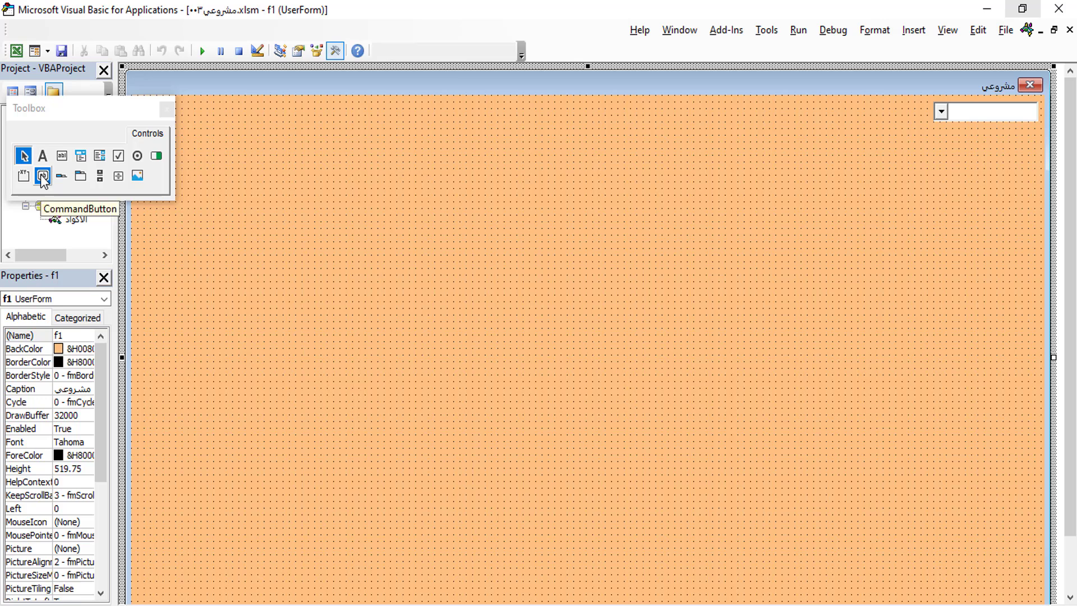
pyautogui.moveTo(238, 198); pyautogui.dragTo(267, 116)
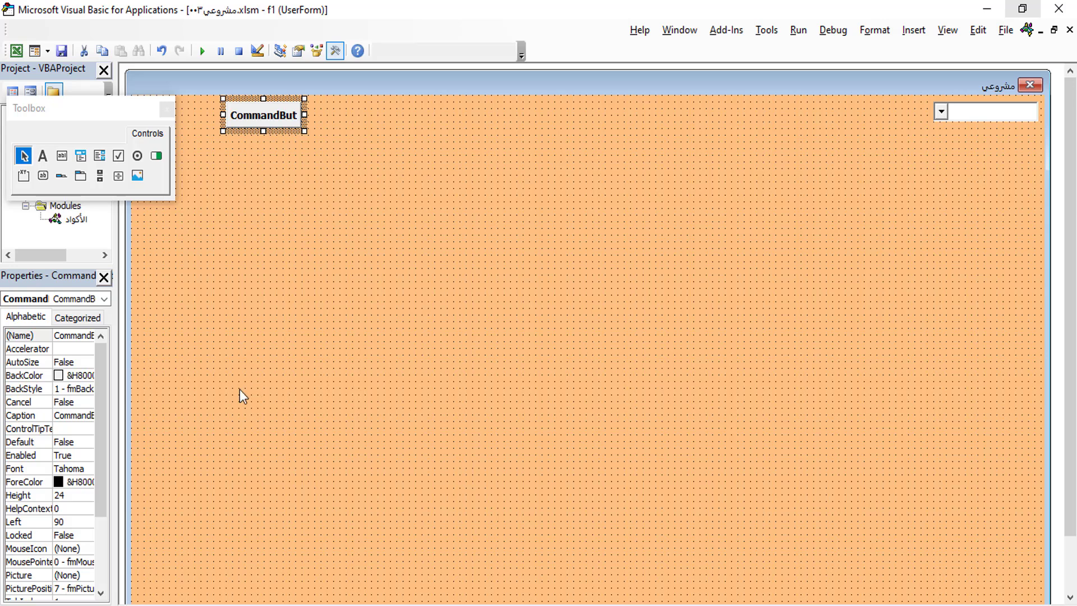
pyautogui.click(32, 416)
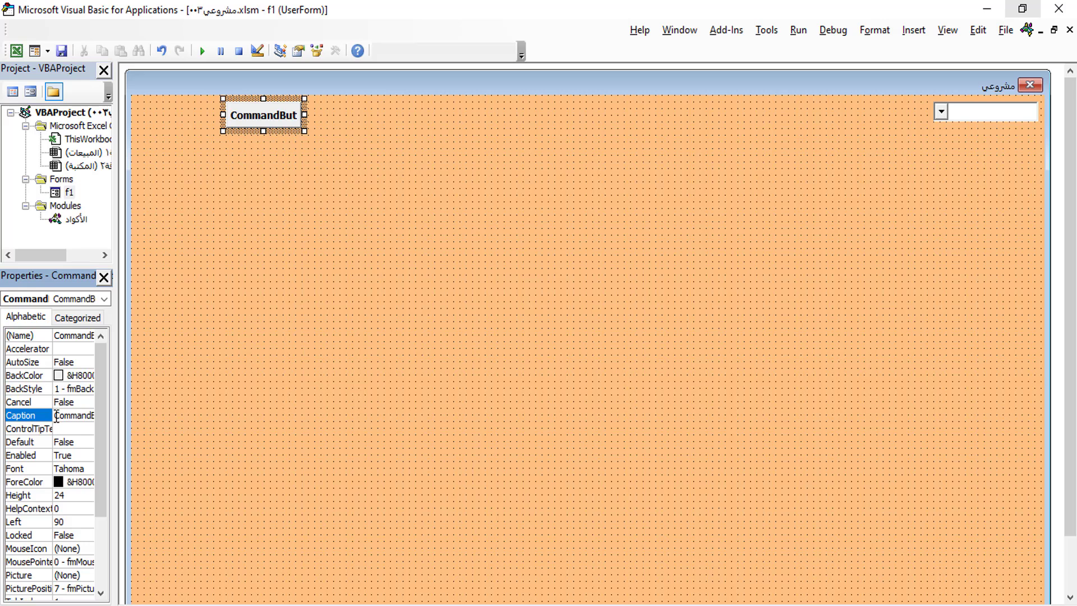
pyautogui.moveTo(56, 416); pyautogui.dragTo(115, 414)
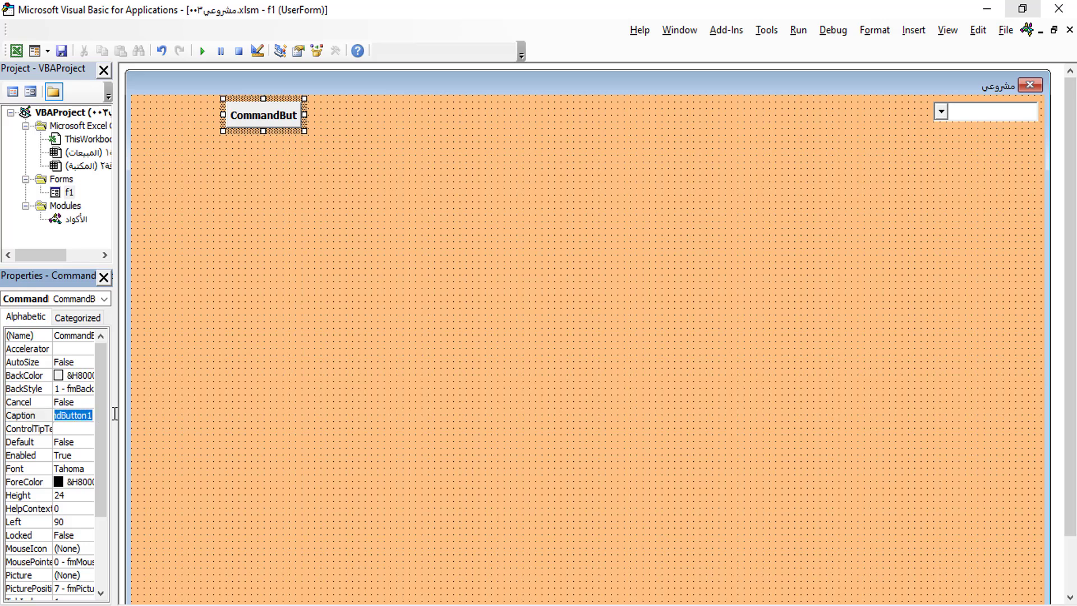
pyautogui.write('دخول الا')
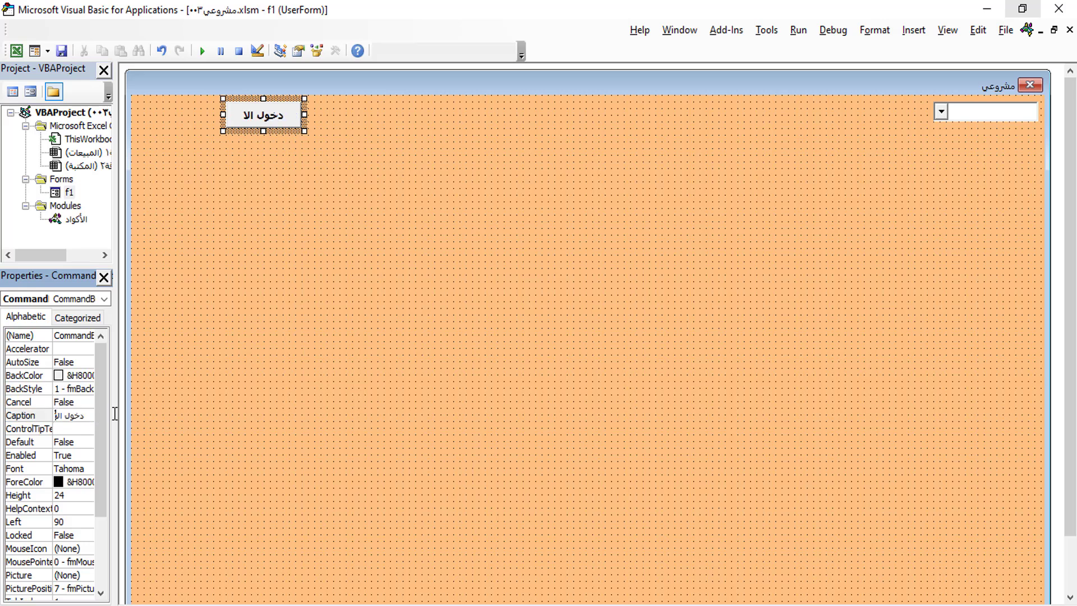
pyautogui.write('كسل')
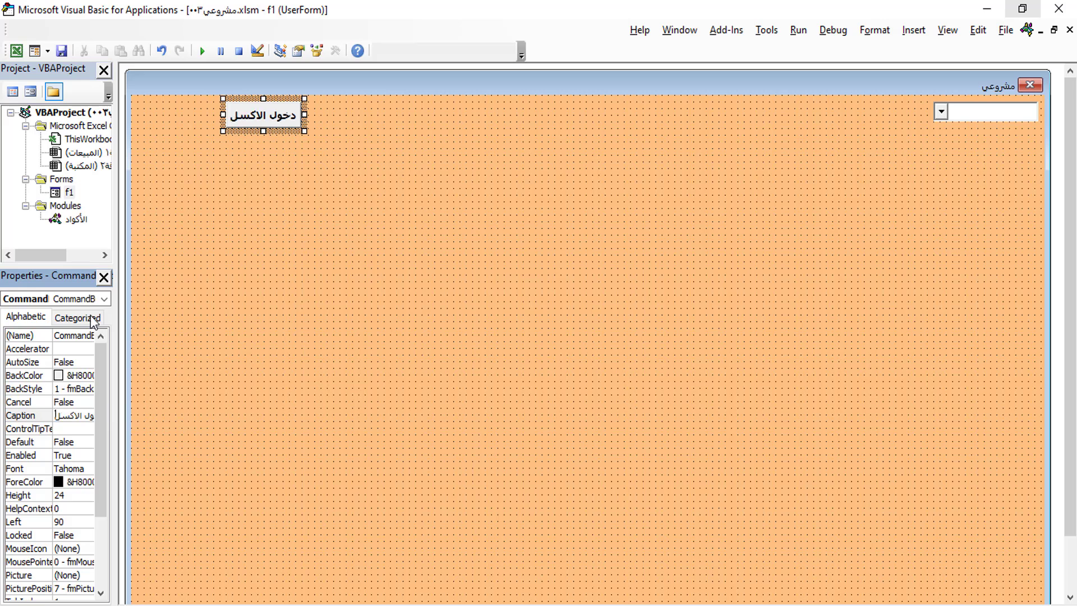
pyautogui.click(272, 266)
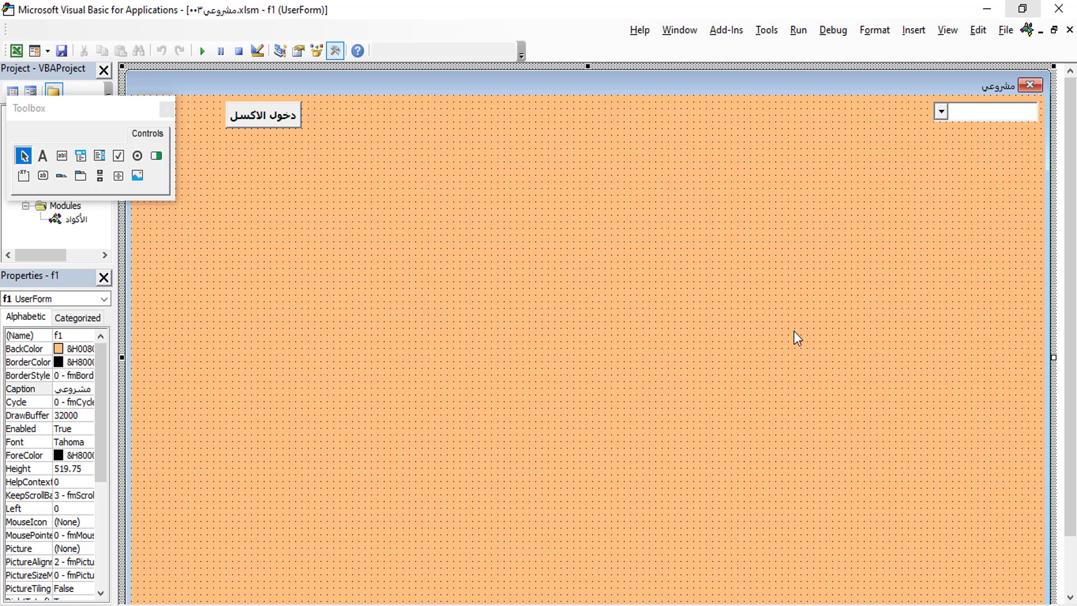
# Step: Duplicate the button to its left, caption it خروج, and return to the الأكواد code
pyautogui.moveTo(101, 110); pyautogui.dragTo(408, 217)
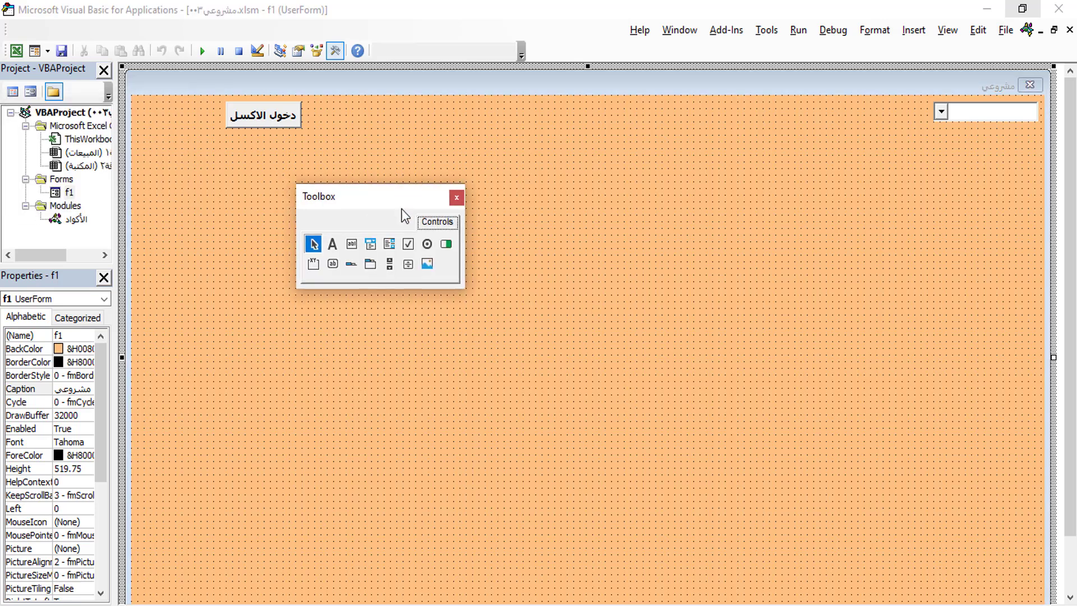
pyautogui.click(474, 214)
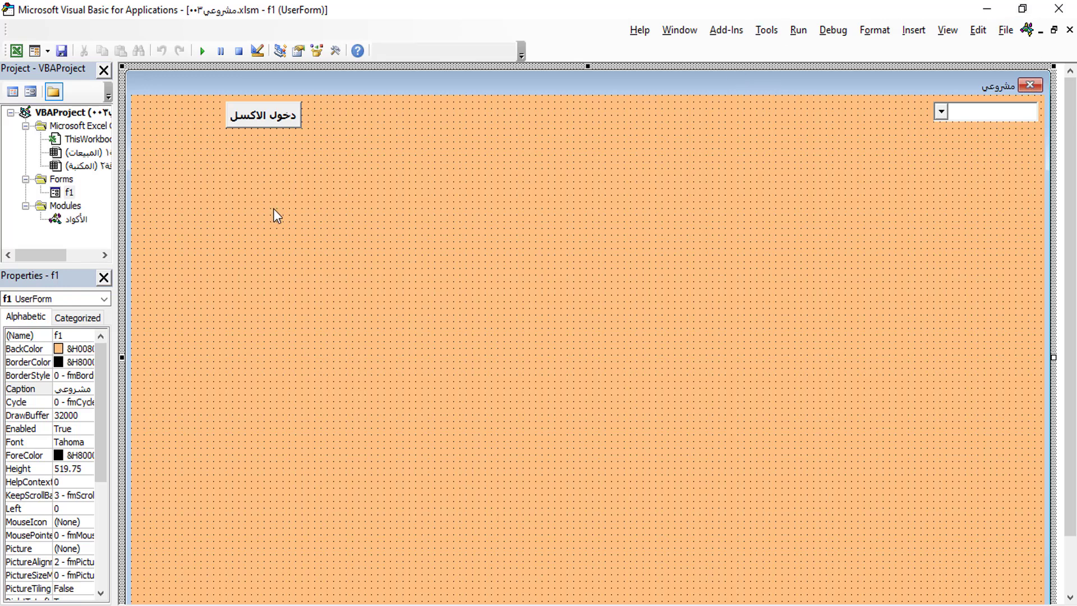
pyautogui.click(253, 121)
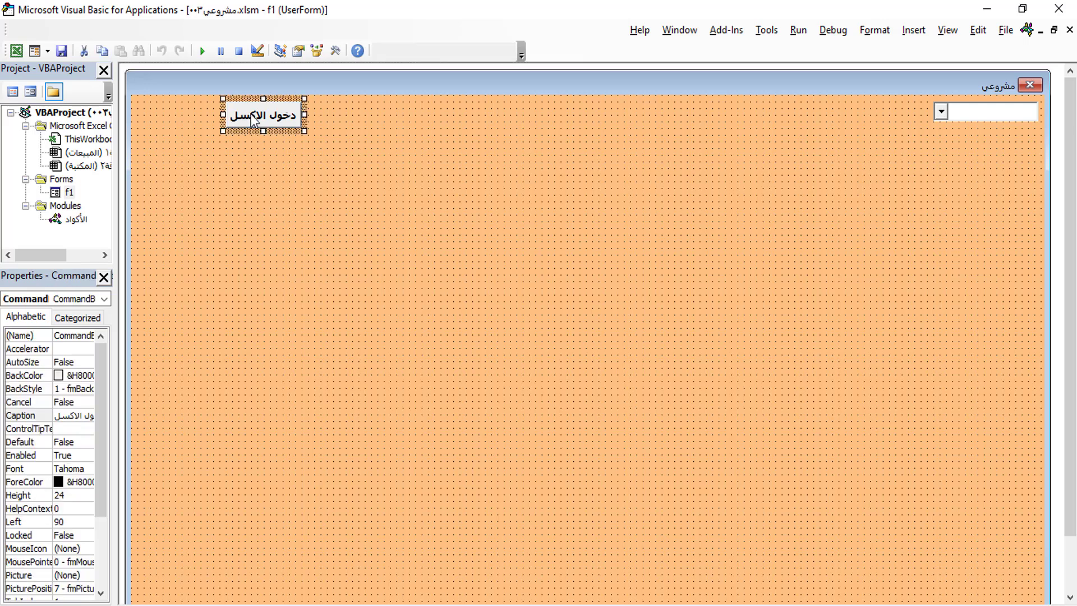
pyautogui.rightClick(252, 116)
pyautogui.click(196, 147)
pyautogui.rightClick(254, 221)
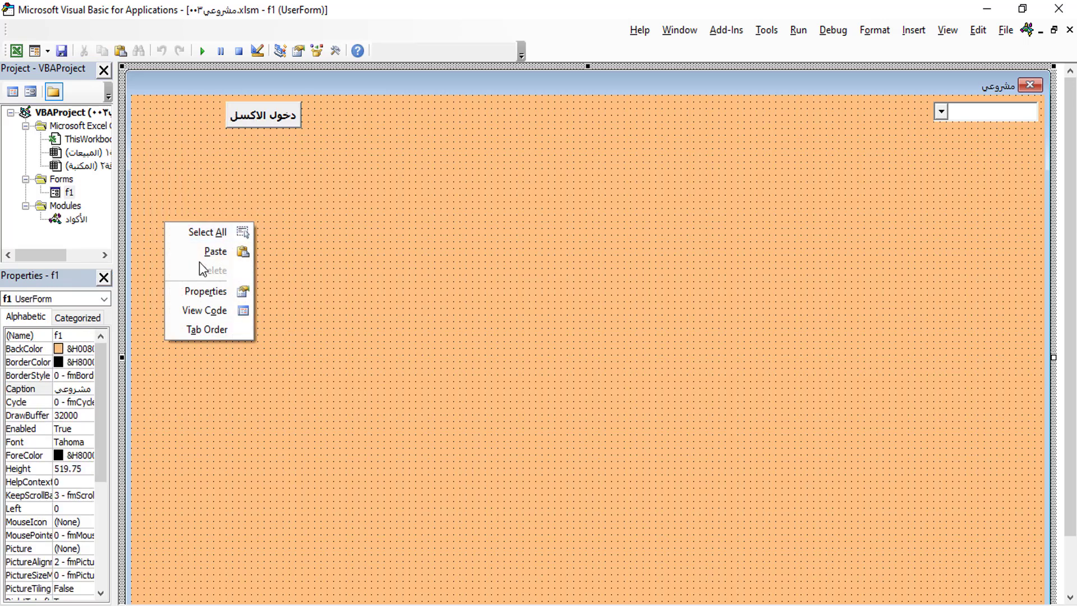
pyautogui.click(212, 253)
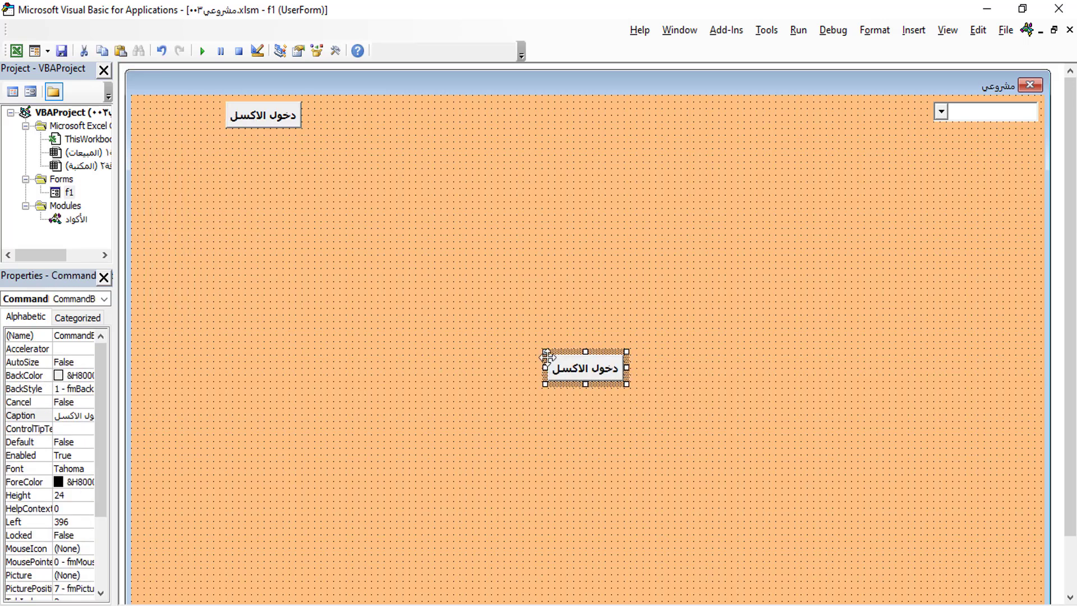
pyautogui.moveTo(555, 362); pyautogui.dragTo(161, 98)
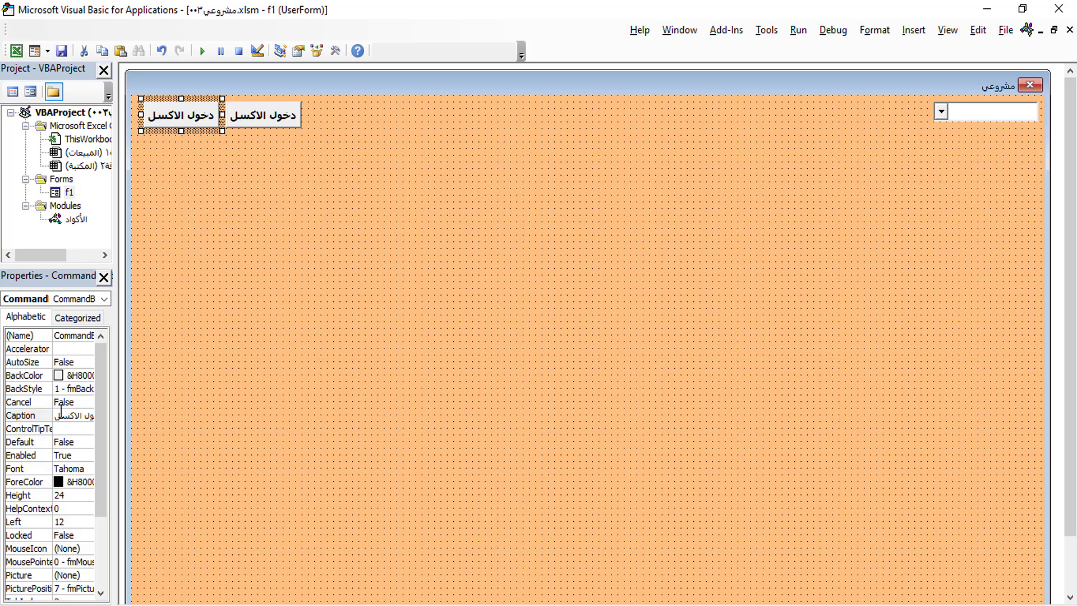
pyautogui.write('خروج')
pyautogui.click(207, 294)
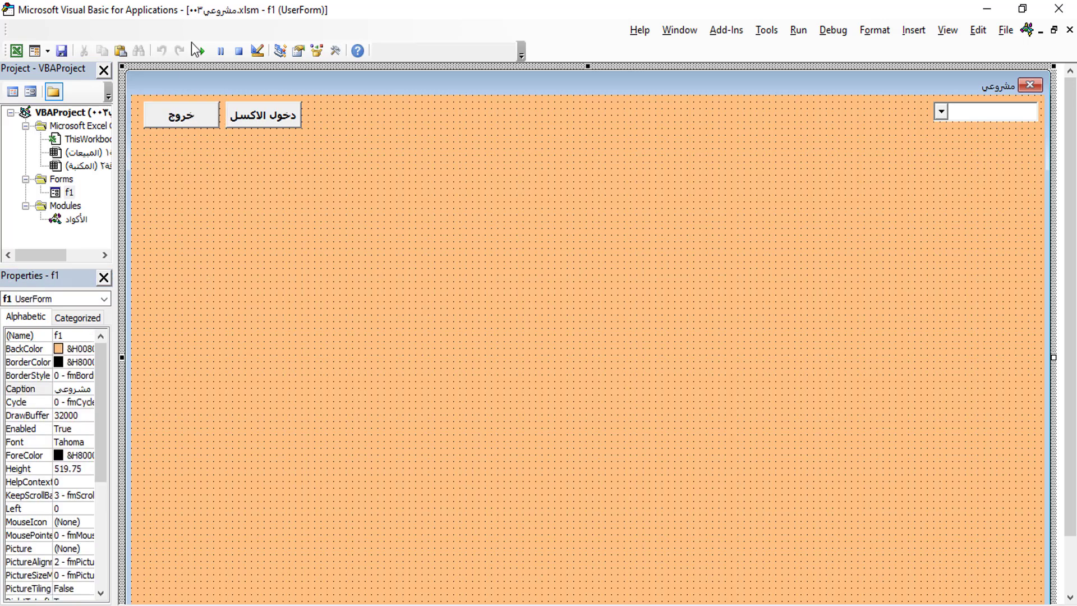
pyautogui.doubleClick(77, 218)
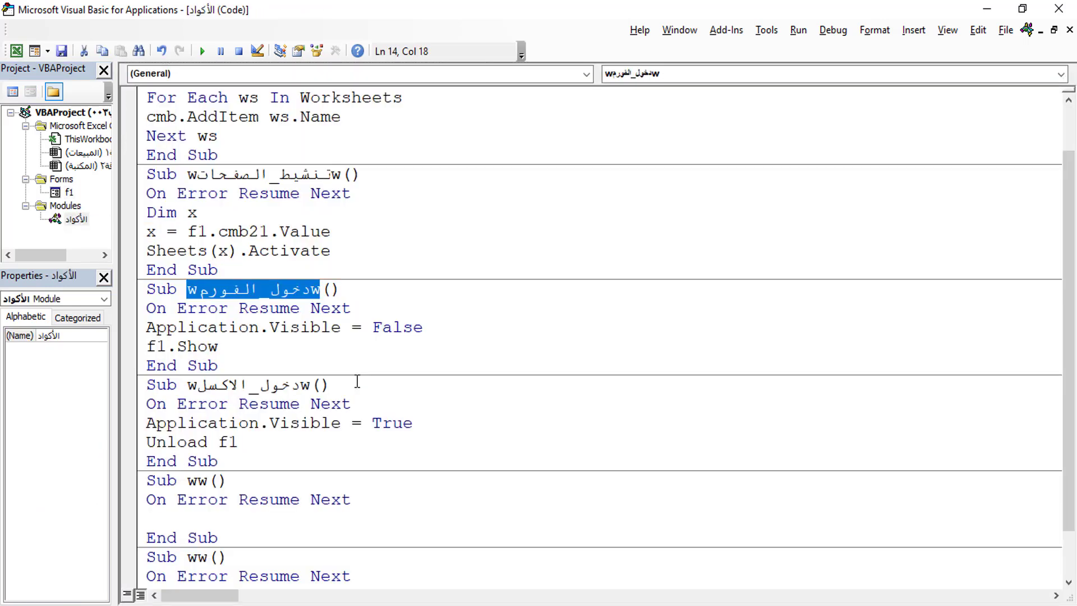
# Step: Rename the empty ww procedure in the الأكواد module to خروج_وحفظ
pyautogui.scroll(-1, 1072, 494)
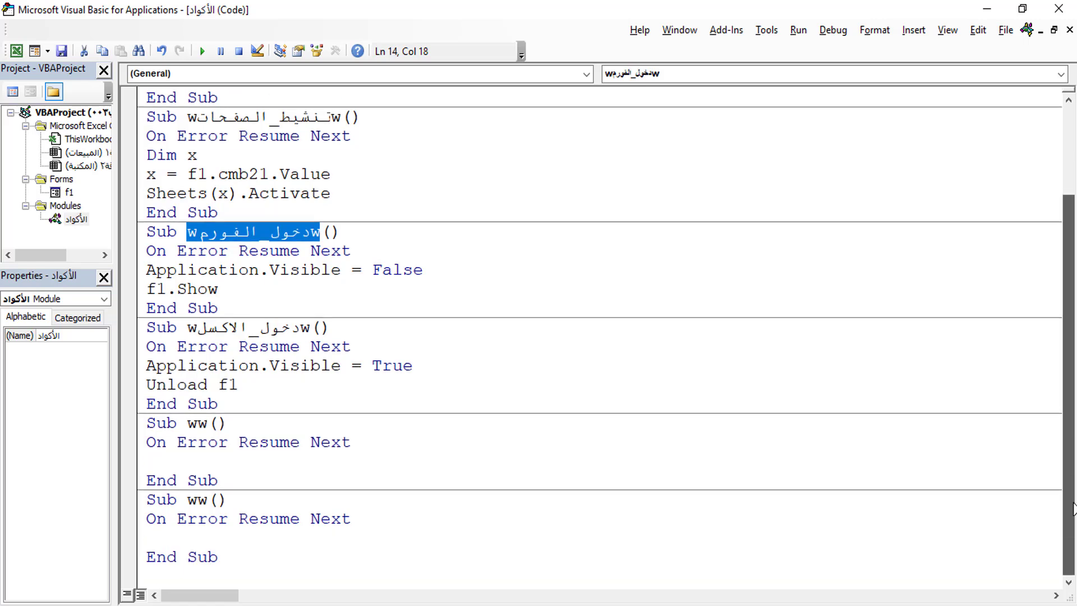
pyautogui.click(196, 423)
pyautogui.write('خر')
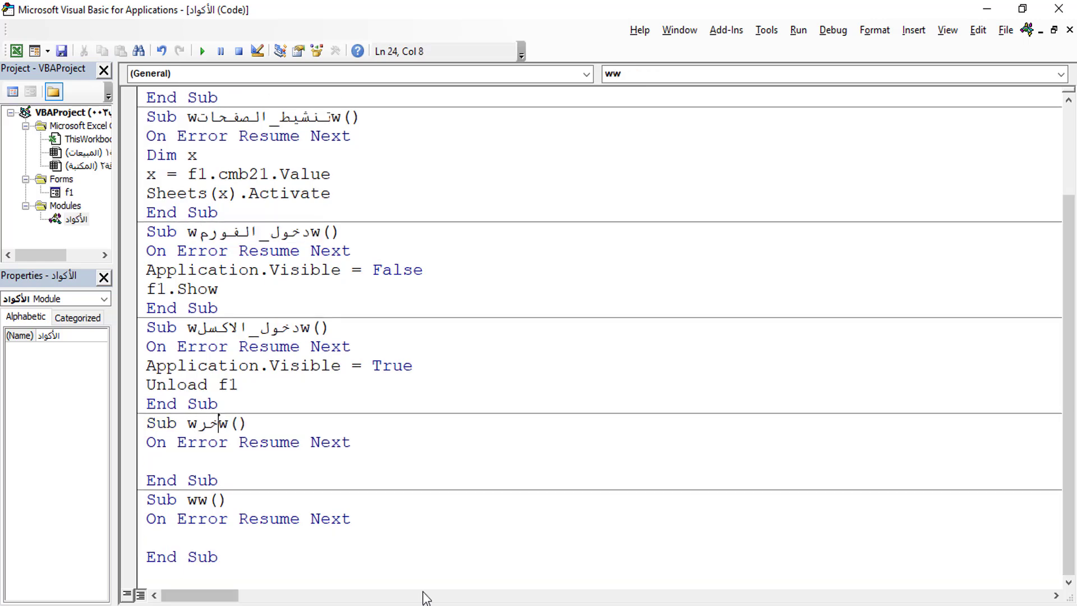
pyautogui.write('وج')
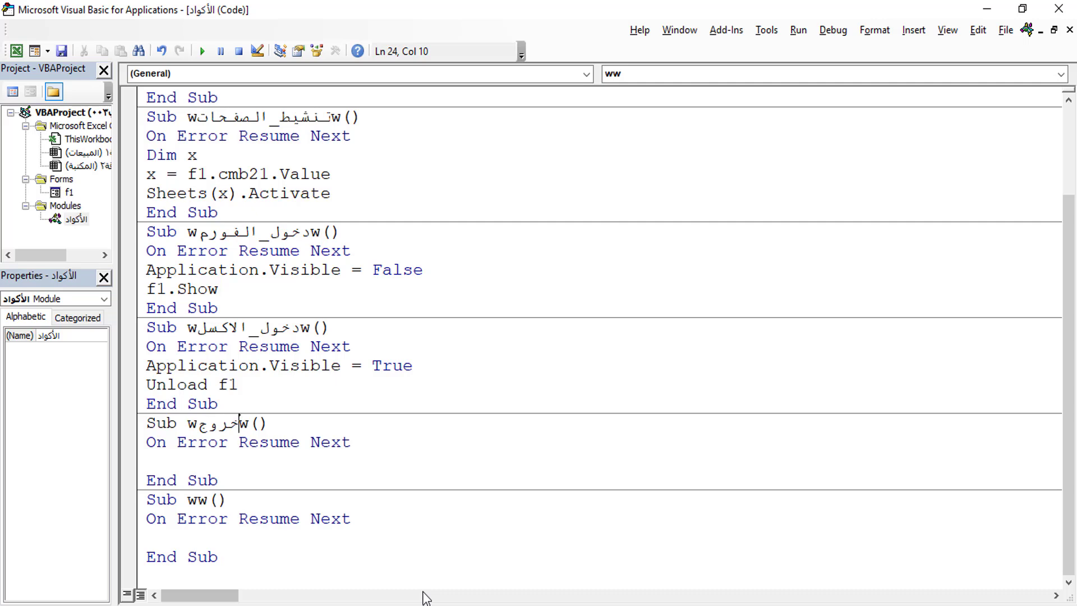
pyautogui.write('_')
pyautogui.write('وح')
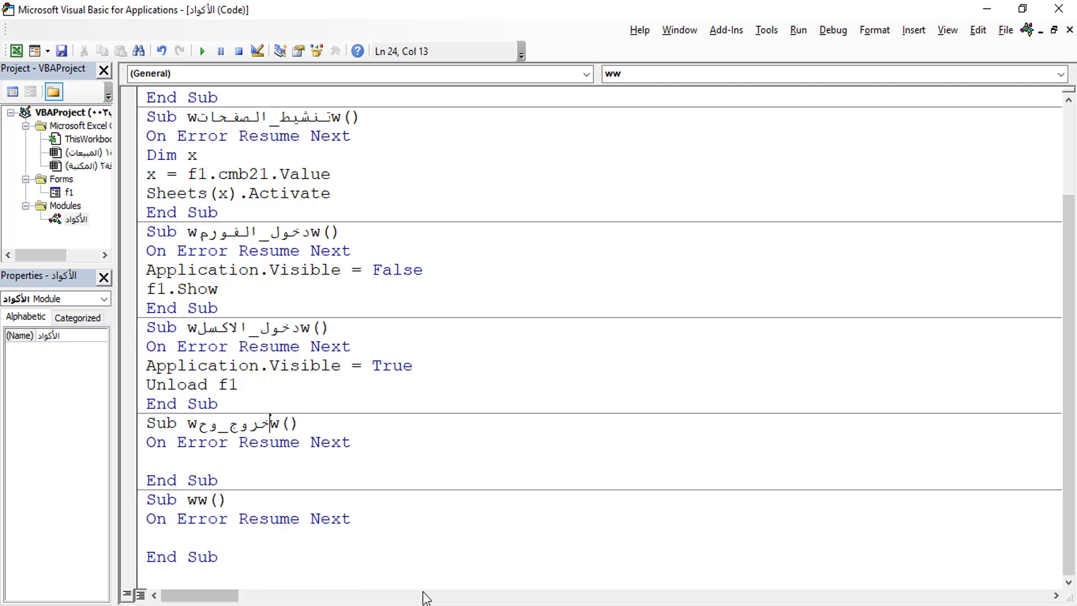
pyautogui.write('فظ')
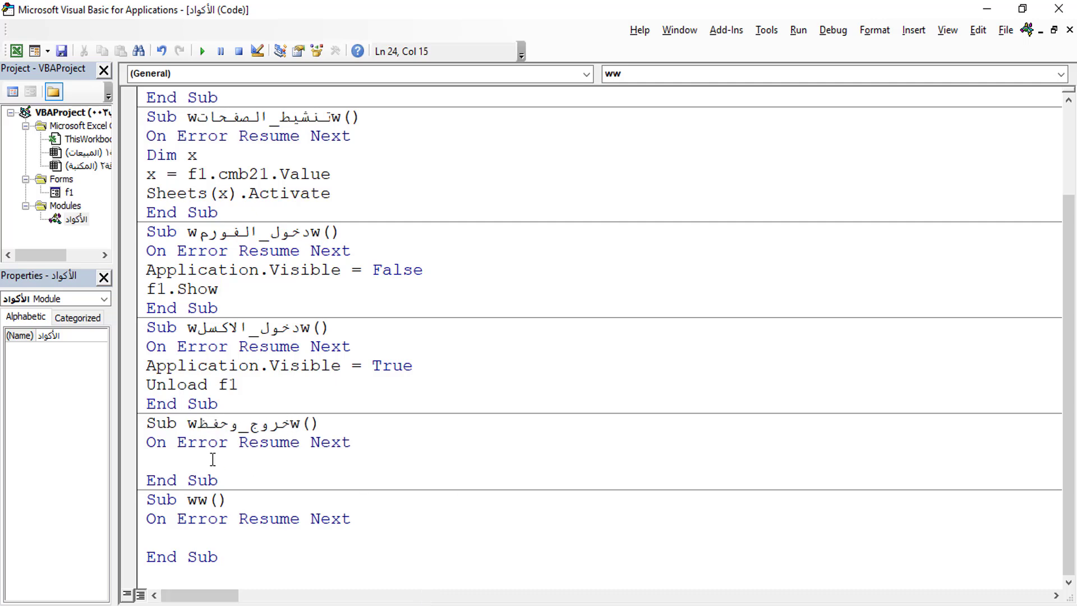
pyautogui.click(160, 458)
# Step: Write a For Each x In Workbooks loop that runs x.Save on every workbook
pyautogui.write('fo')
pyautogui.write('r each ')
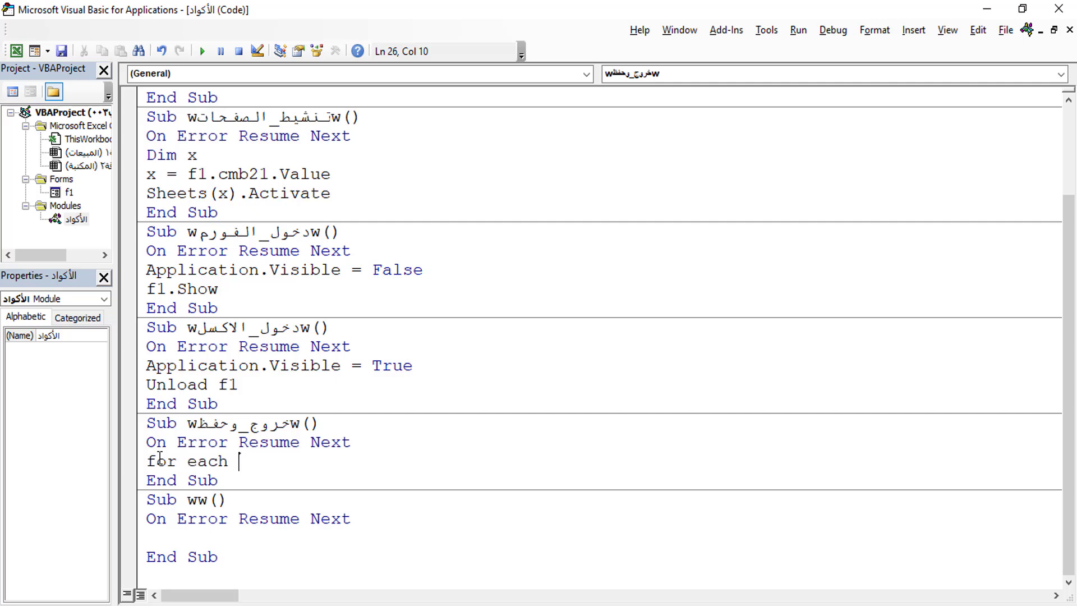
pyautogui.write('x ')
pyautogui.write('in')
pyautogui.write('wo')
pyautogui.press('Tab')
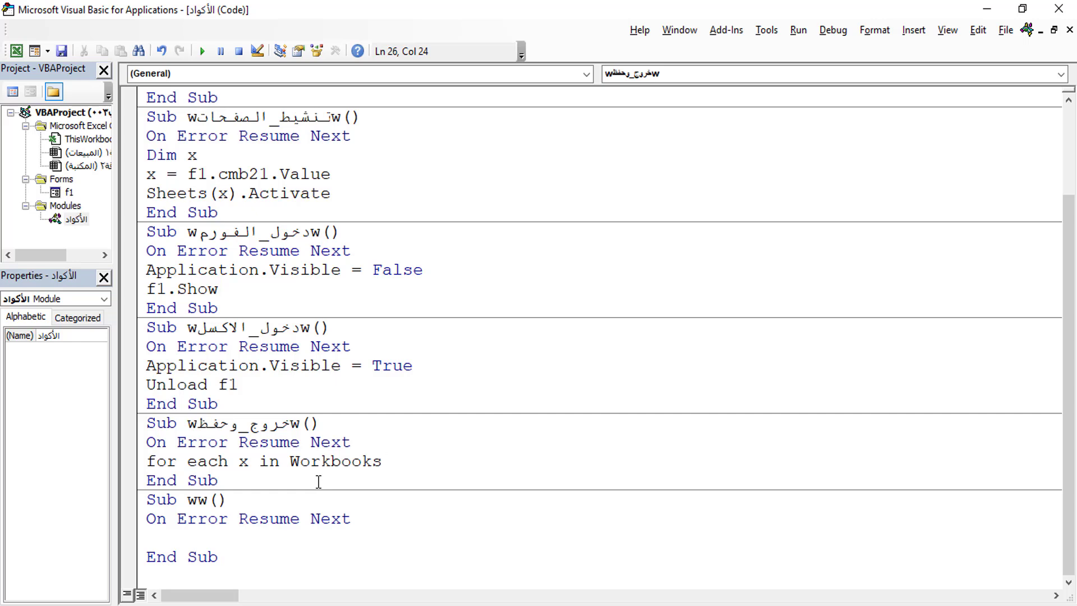
pyautogui.press('Return')
pyautogui.write('x')
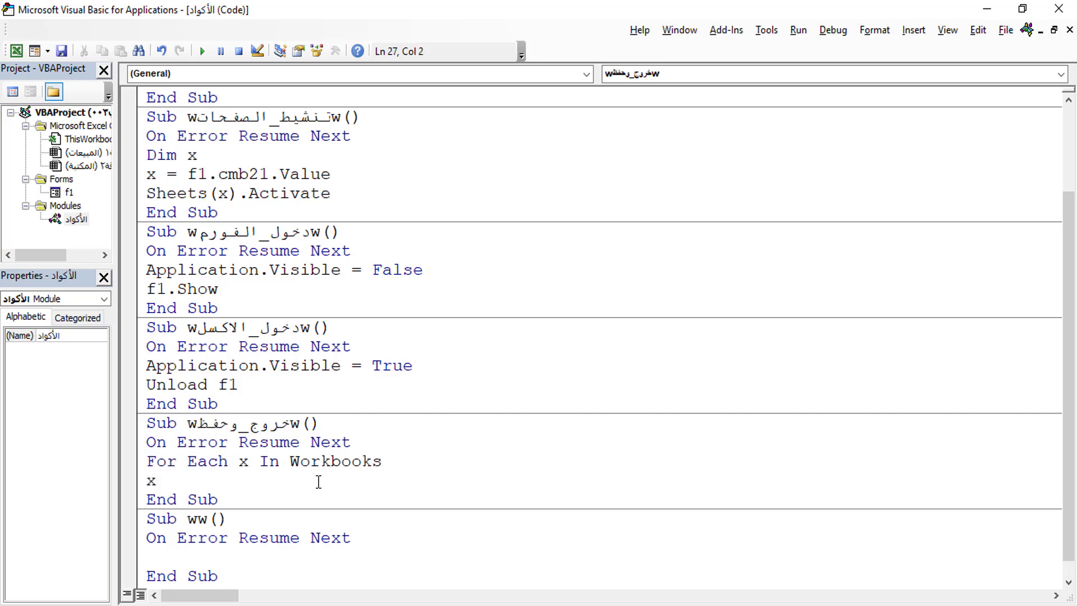
pyautogui.write('.save')
pyautogui.press('Return')
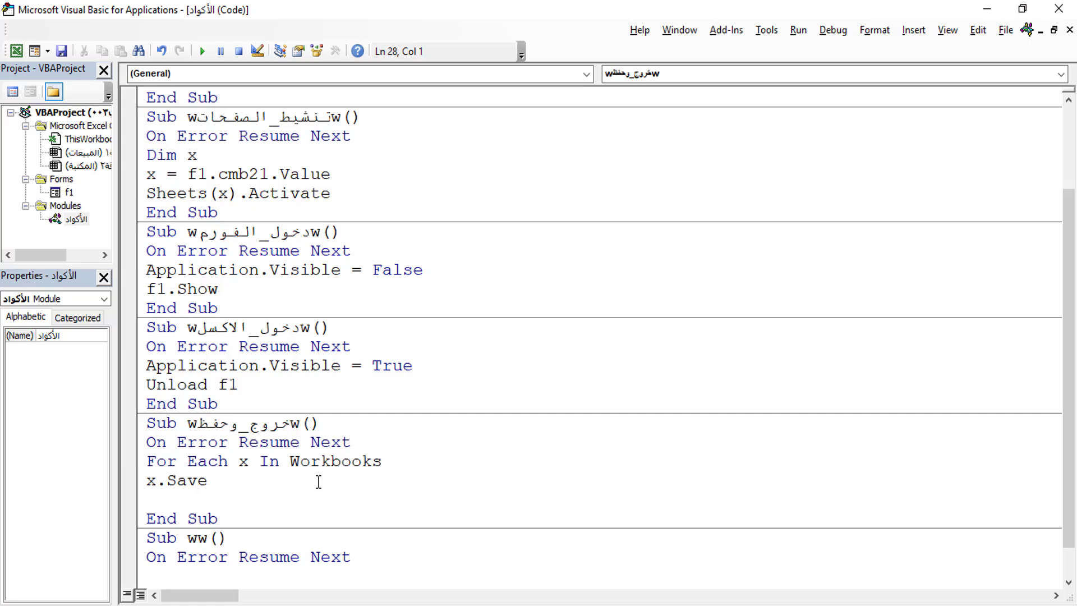
pyautogui.write('n')
pyautogui.write('ext ')
pyautogui.write('x')
pyautogui.press('Return')
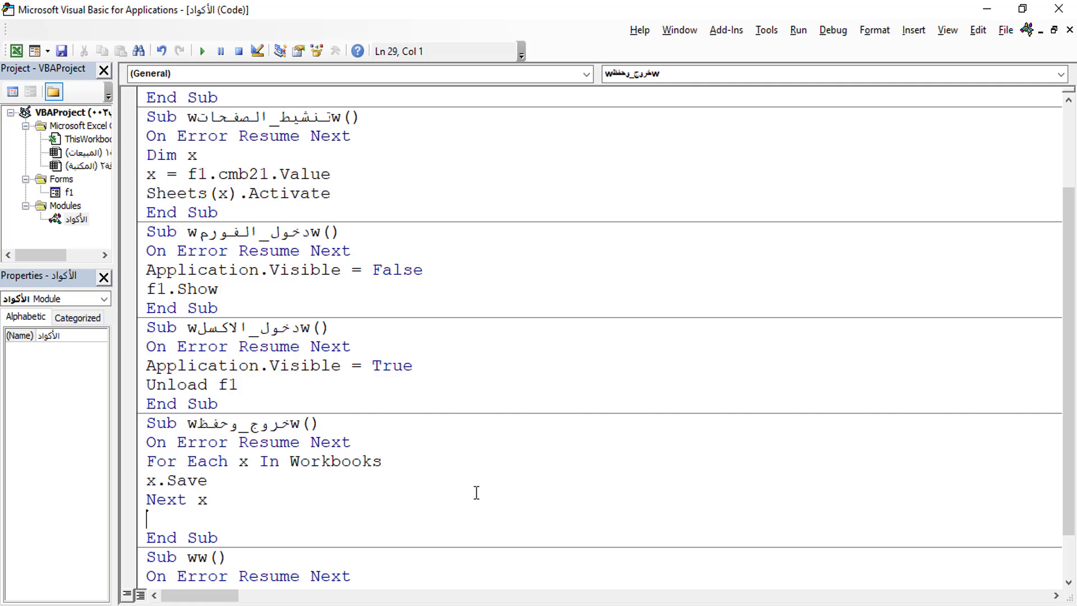
# Step: Add Unload f1 and Application.Quit after the loop, then select the procedure name
pyautogui.write('u')
pyautogui.write('nload ')
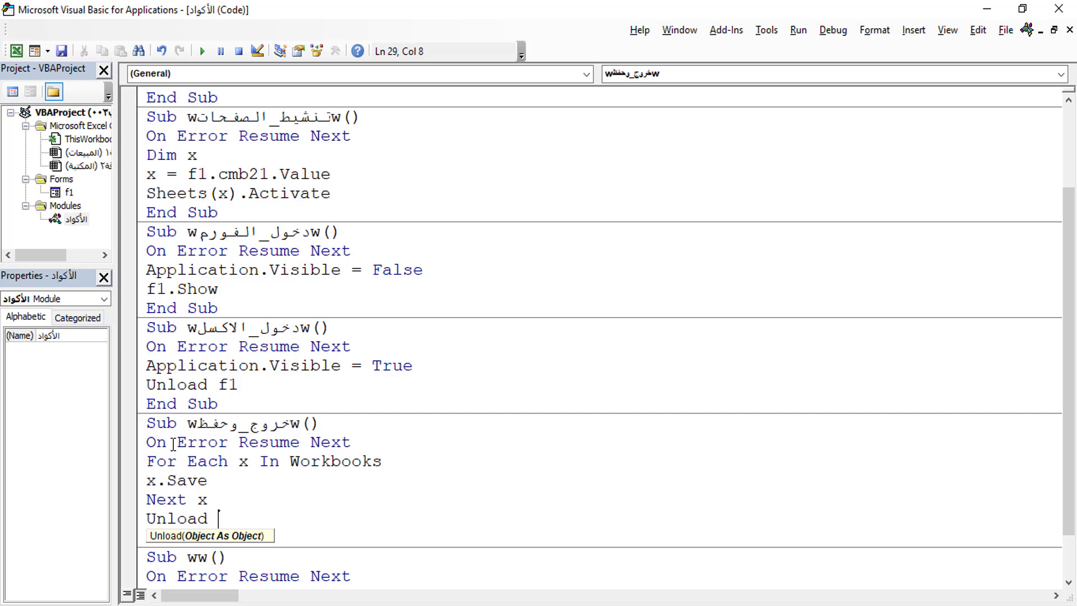
pyautogui.write('f1')
pyautogui.press('Return')
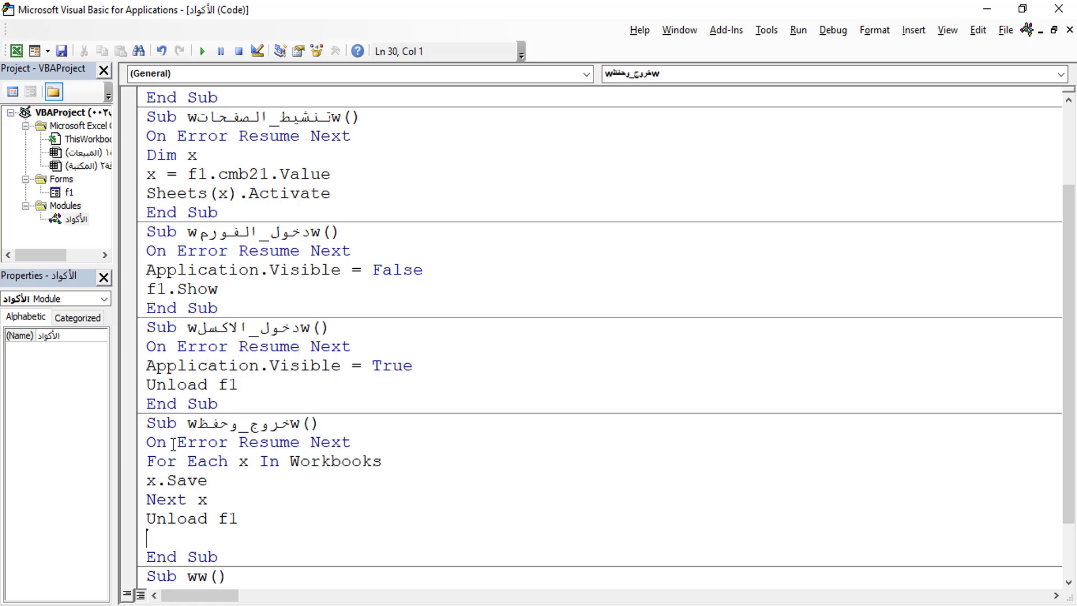
pyautogui.write('Application.')
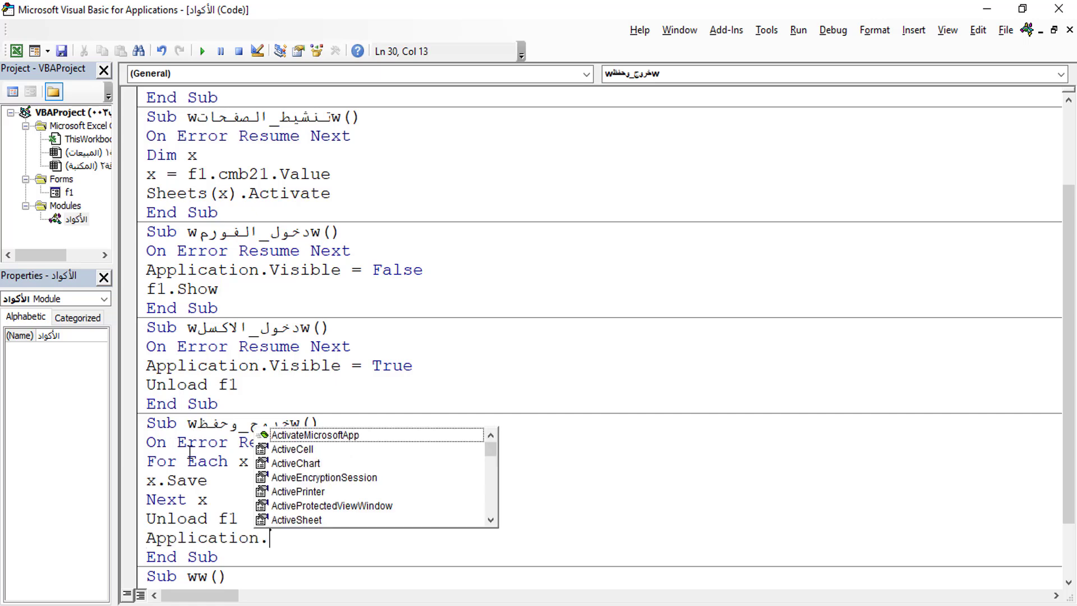
pyautogui.write('Quit')
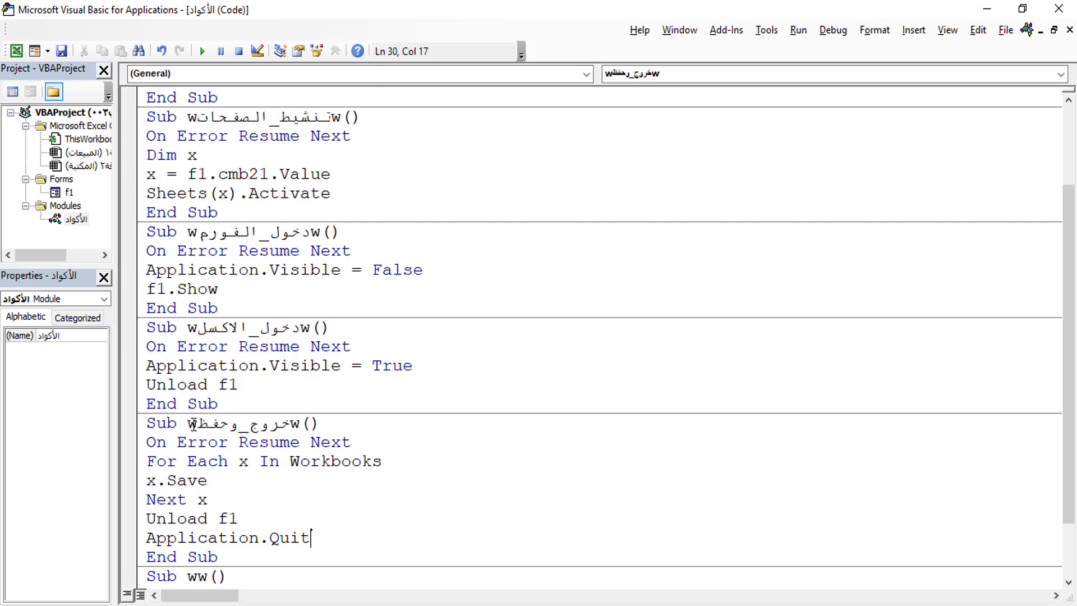
pyautogui.moveTo(190, 425); pyautogui.dragTo(267, 426)
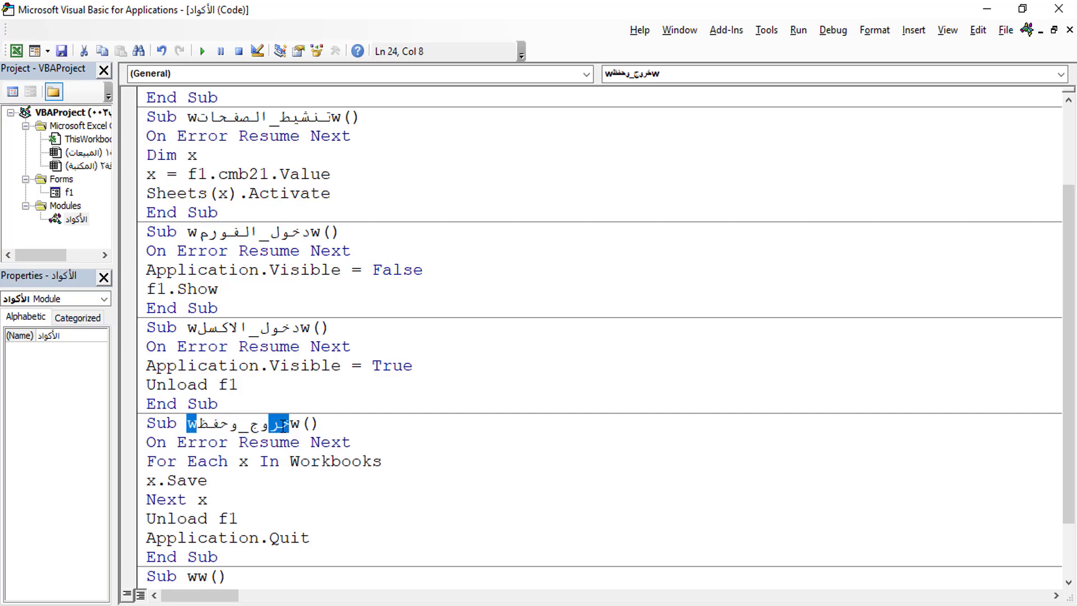
# Step: Copy the خروج_وحفظ name and caption form f1's second button 'خروج وحفظ'
pyautogui.rightClick(266, 422)
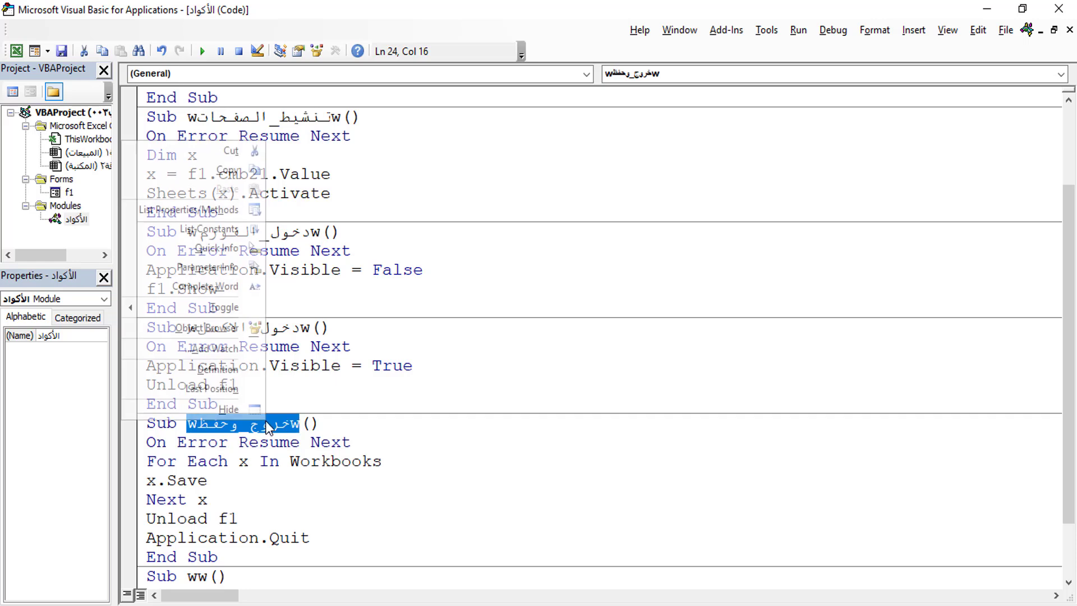
pyautogui.click(203, 171)
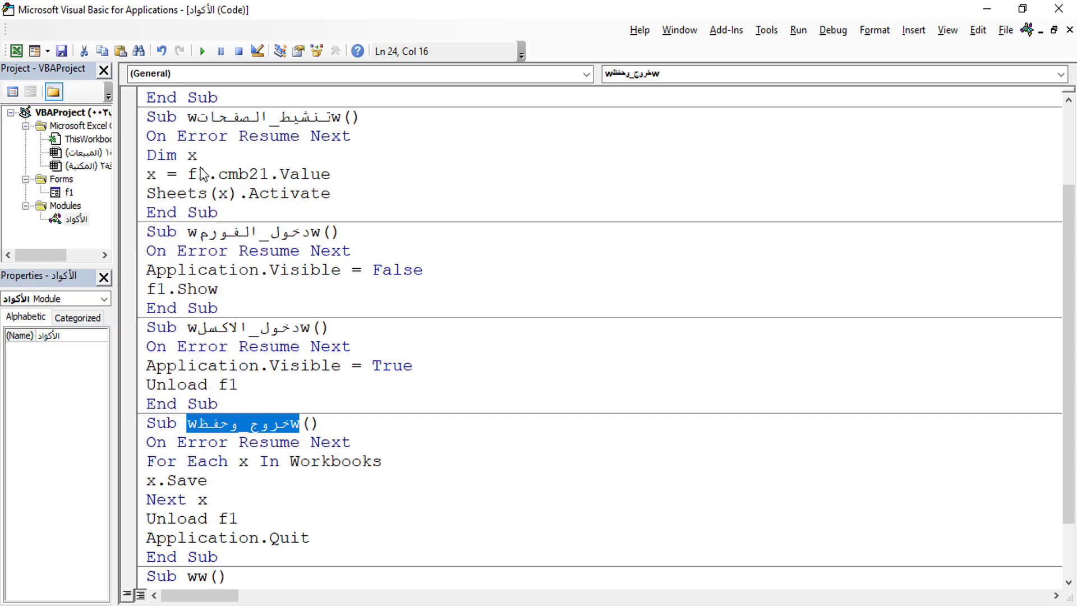
pyautogui.doubleClick(59, 193)
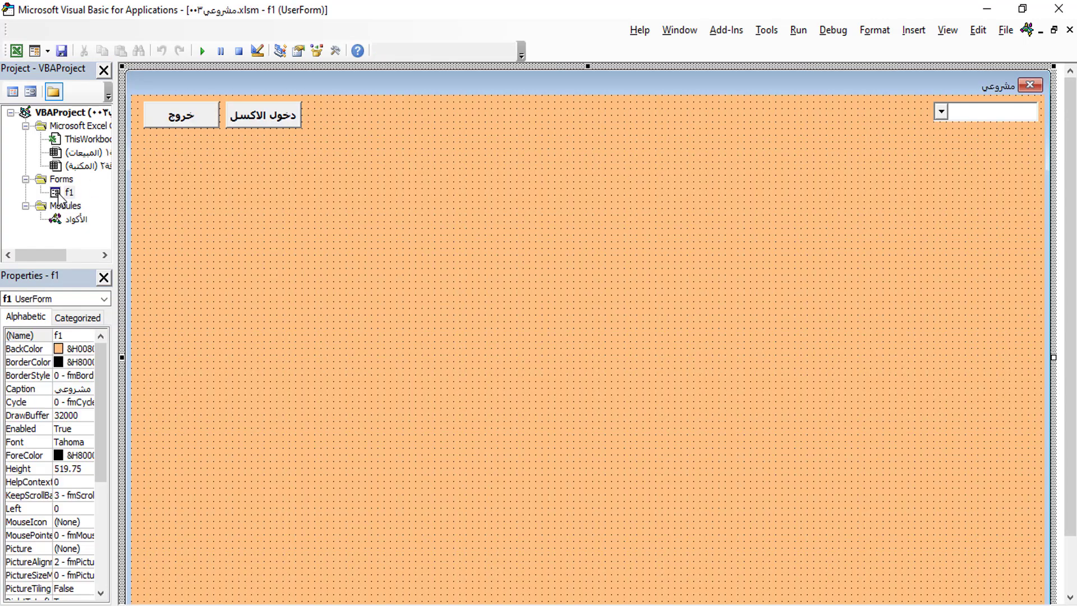
pyautogui.click(165, 119)
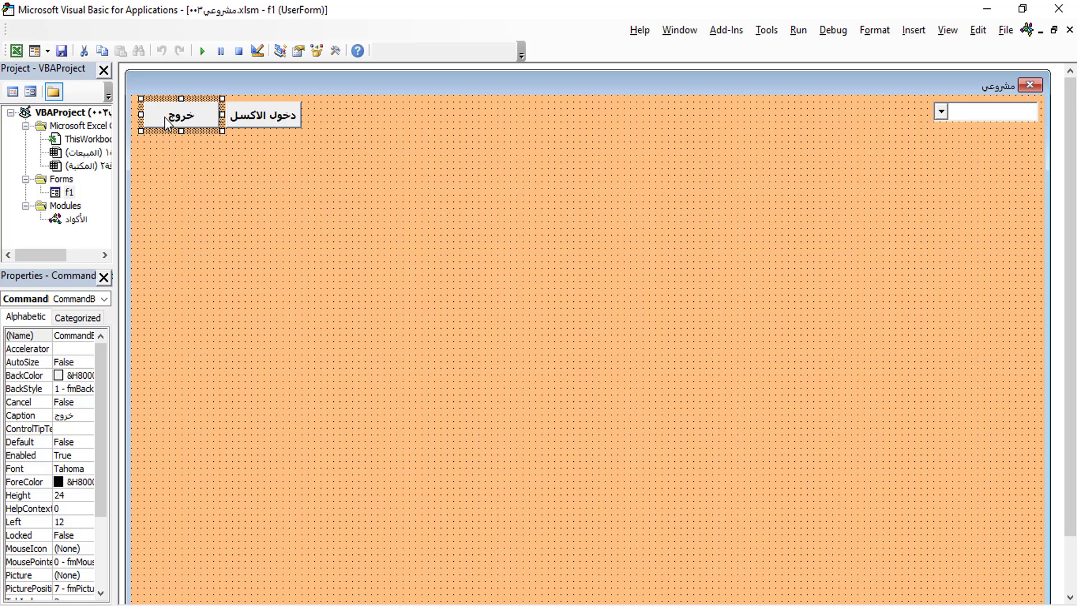
pyautogui.click(54, 416)
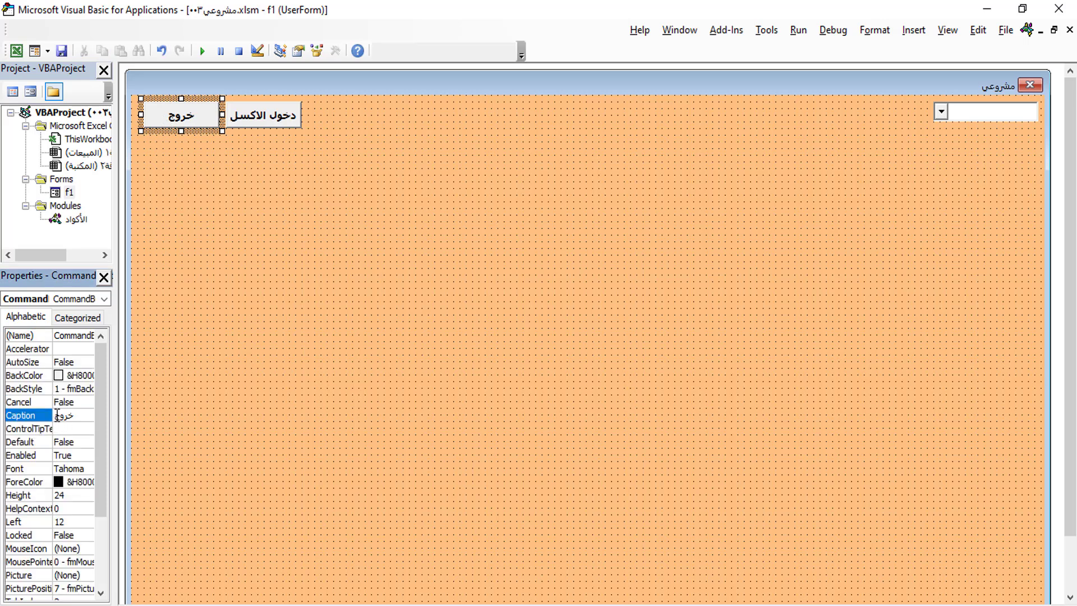
pyautogui.click(57, 415)
pyautogui.write('وج')
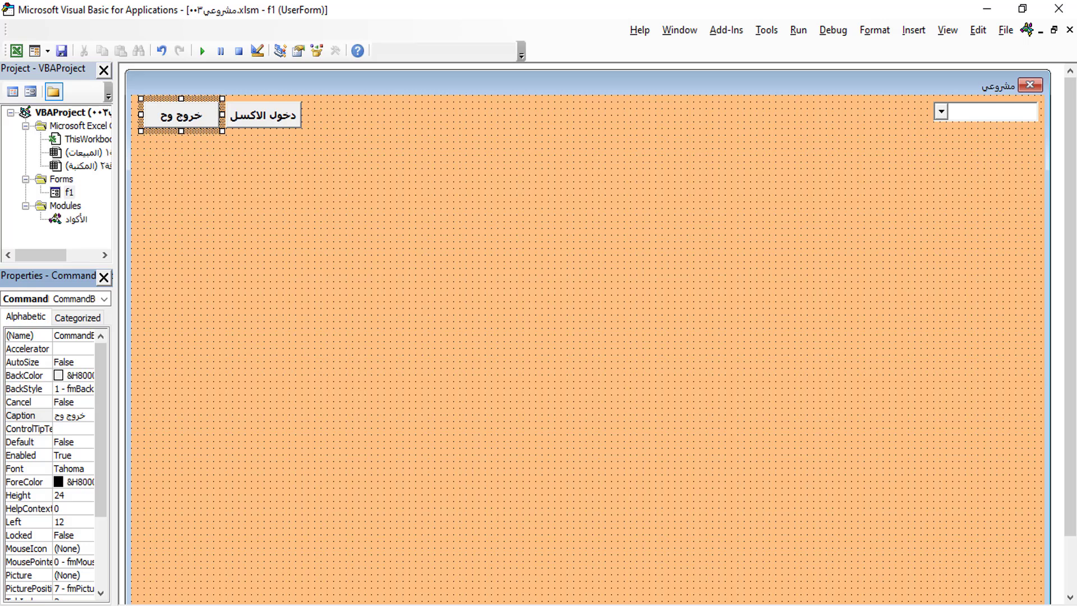
pyautogui.write('فظ')
# Step: Paste خروج_وحفظ into the button's CommandButton2_Click handler and reopen the الأكواد module
pyautogui.doubleClick(181, 115)
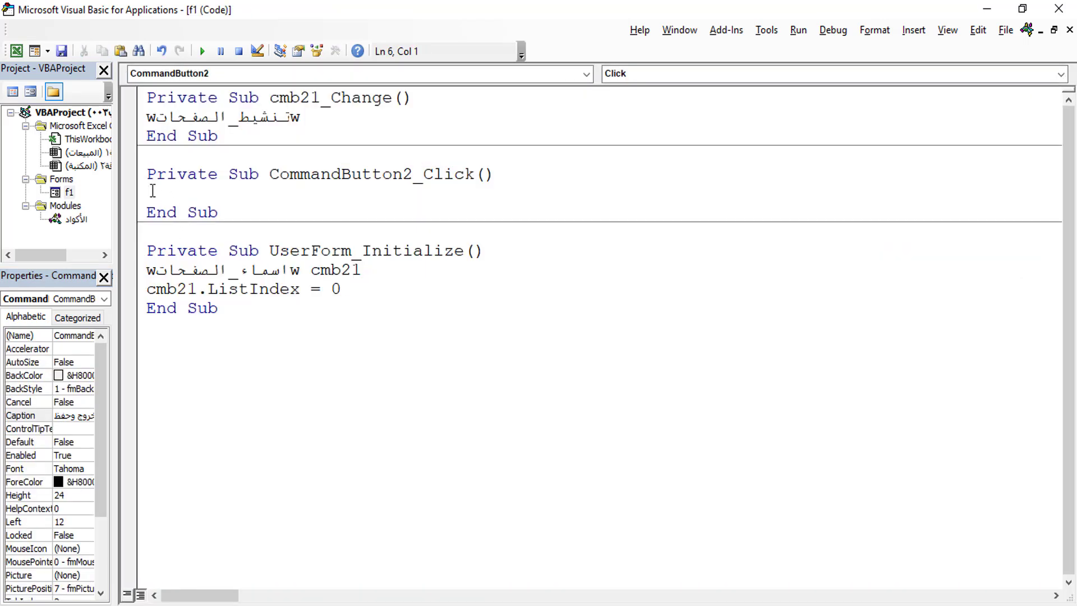
pyautogui.rightClick(152, 190)
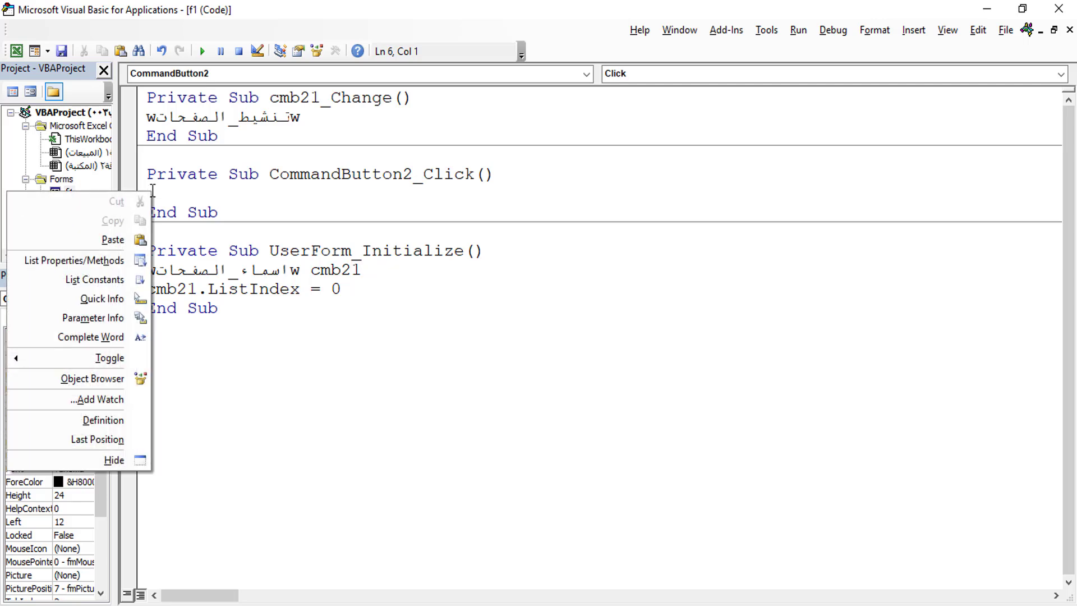
pyautogui.click(90, 241)
pyautogui.hotkey('shift', 'F7')
pyautogui.click(294, 113)
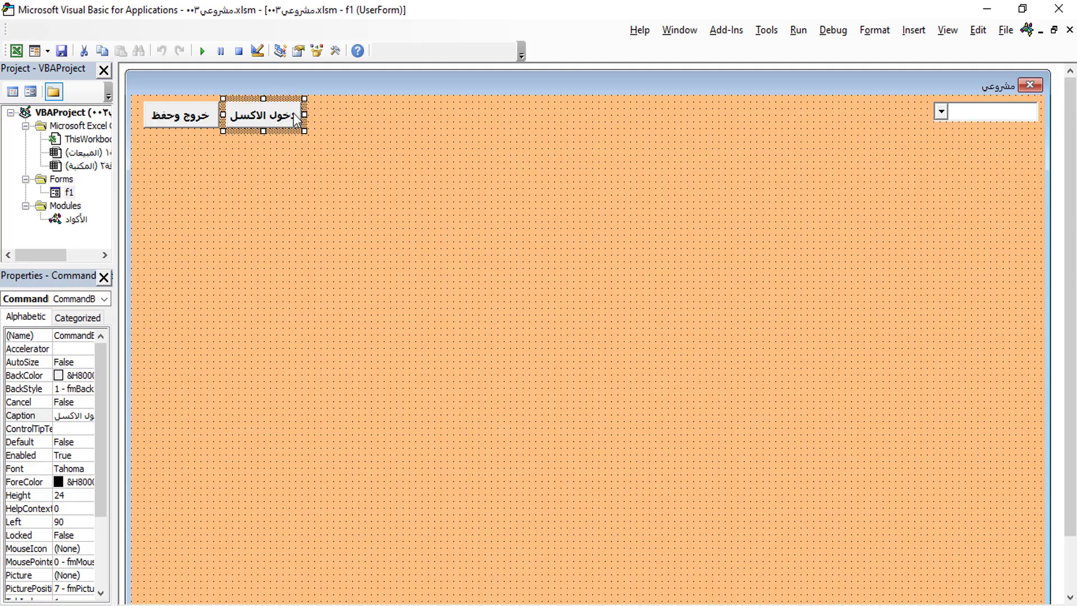
pyautogui.doubleClick(54, 220)
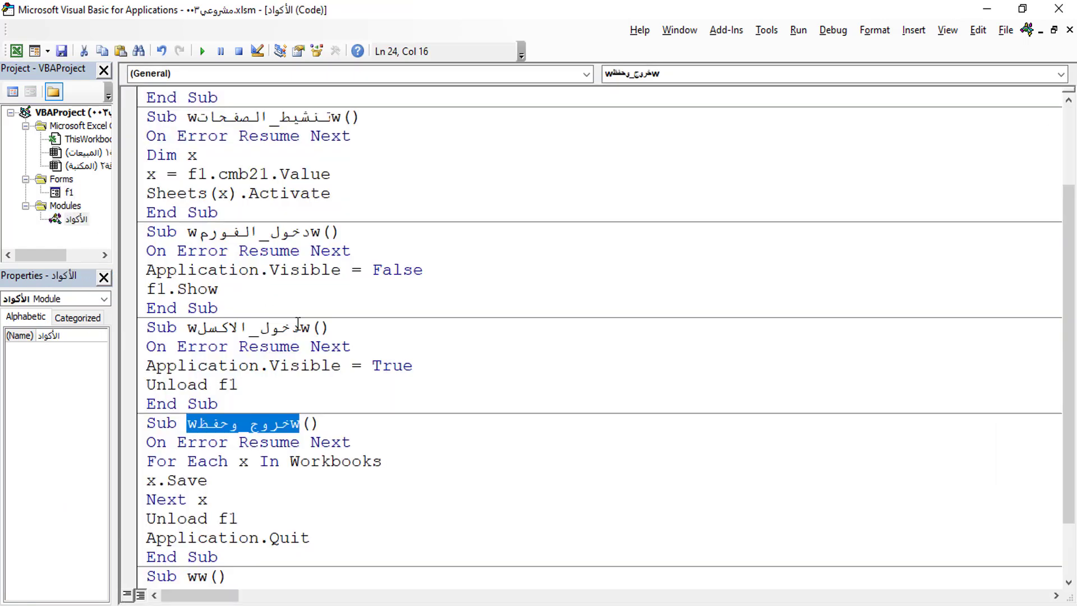
# Step: Make CommandButton1_Click call the دخول_الاكسل macro by pasting its copied name
pyautogui.click(188, 327)
pyautogui.moveTo(188, 327); pyautogui.dragTo(275, 332)
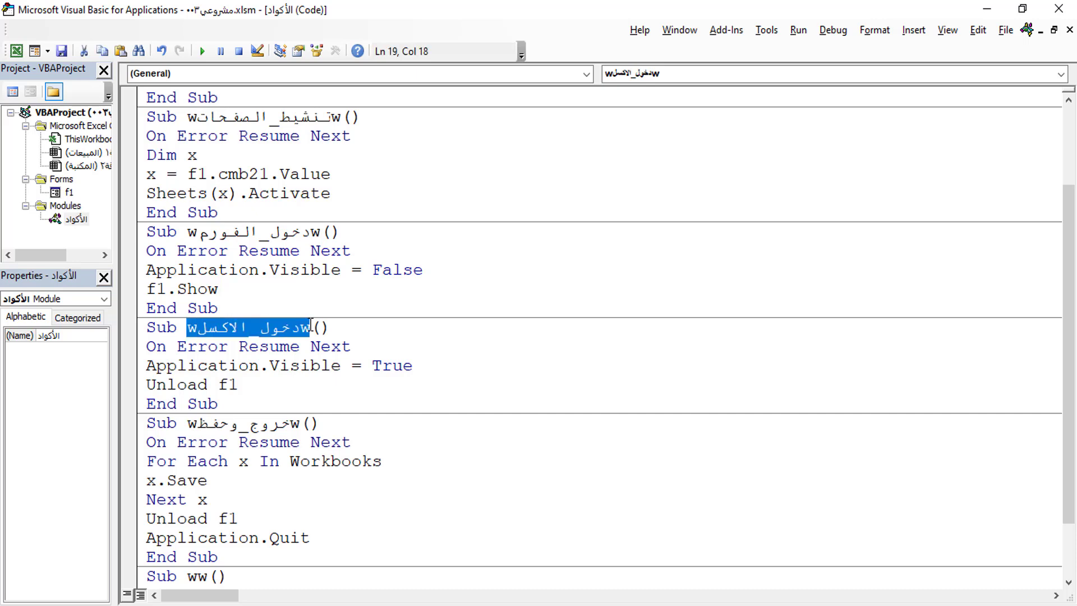
pyautogui.rightClick(264, 333)
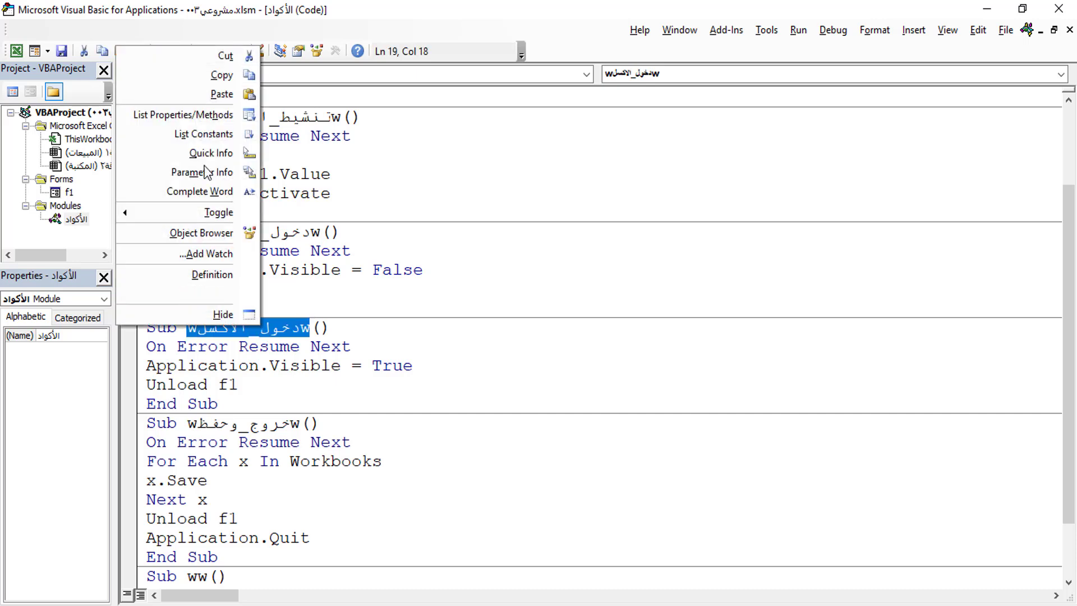
pyautogui.click(193, 82)
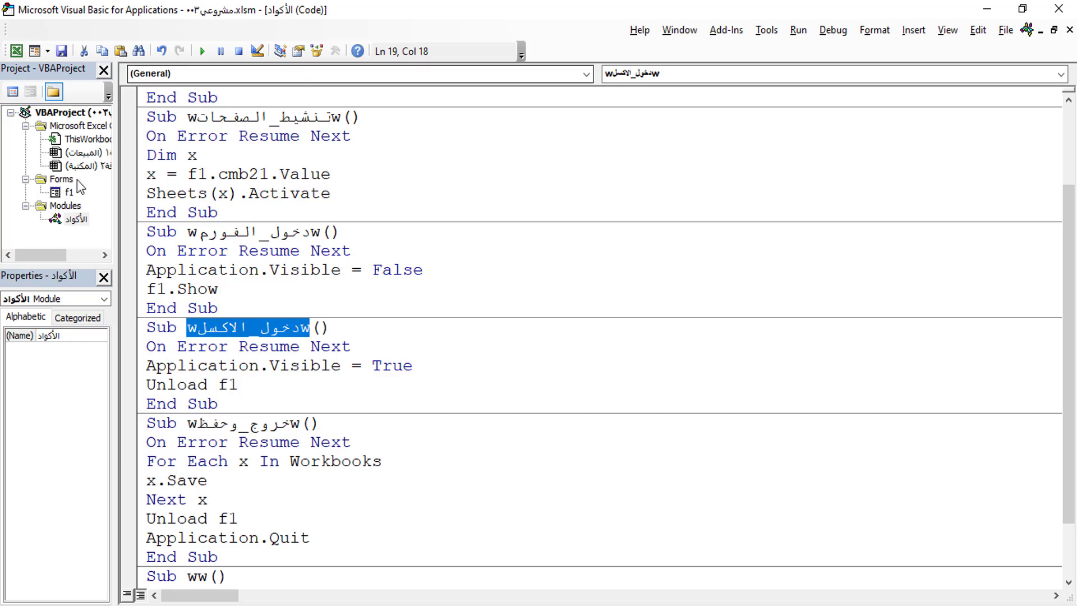
pyautogui.click(56, 193)
pyautogui.doubleClick(56, 193)
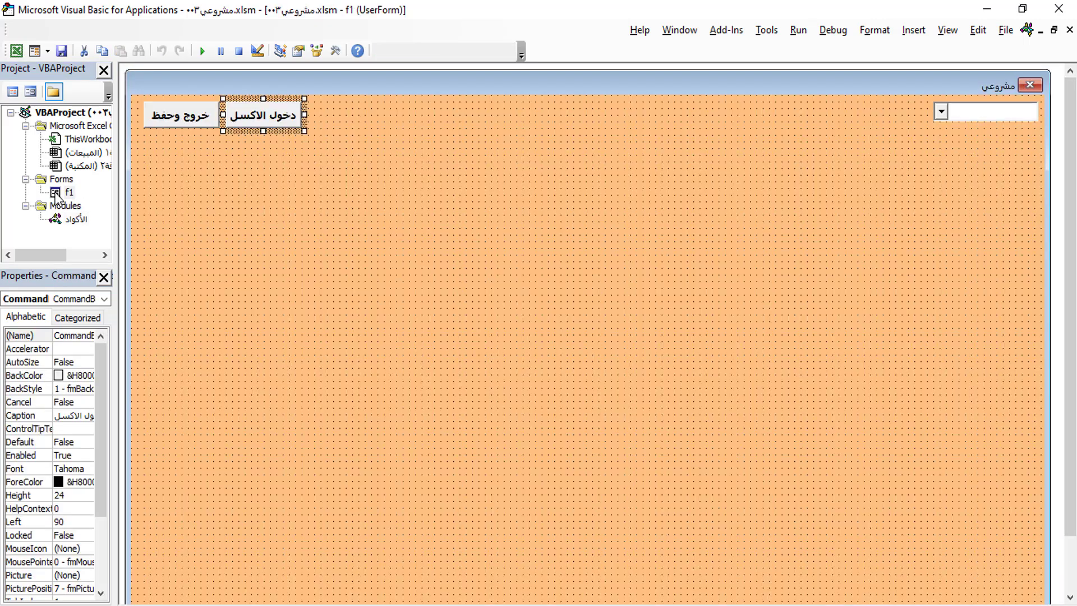
pyautogui.doubleClick(259, 116)
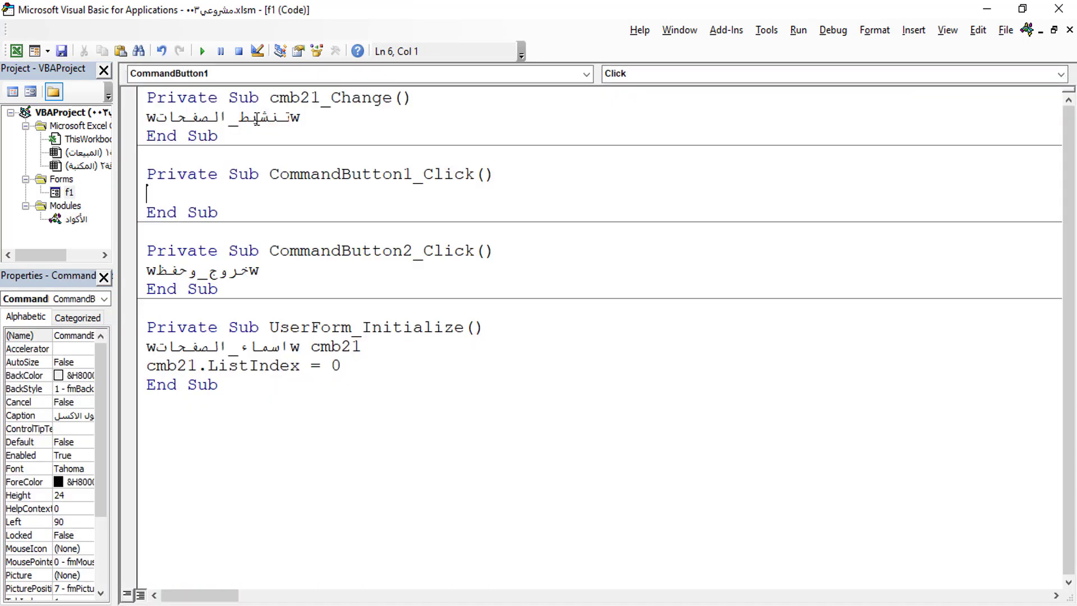
pyautogui.rightClick(148, 195)
pyautogui.click(82, 245)
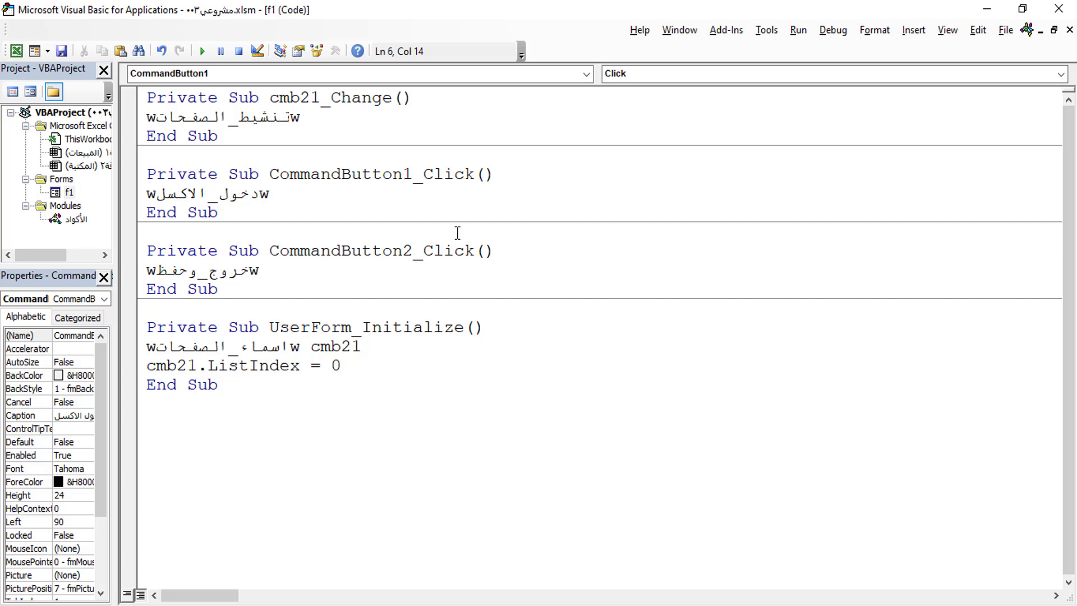
# Step: Delete the blank lines above CommandButton1_Click, CommandButton2_Click and UserForm_Initialize
pyautogui.click(148, 171)
pyautogui.press('BackSpace')
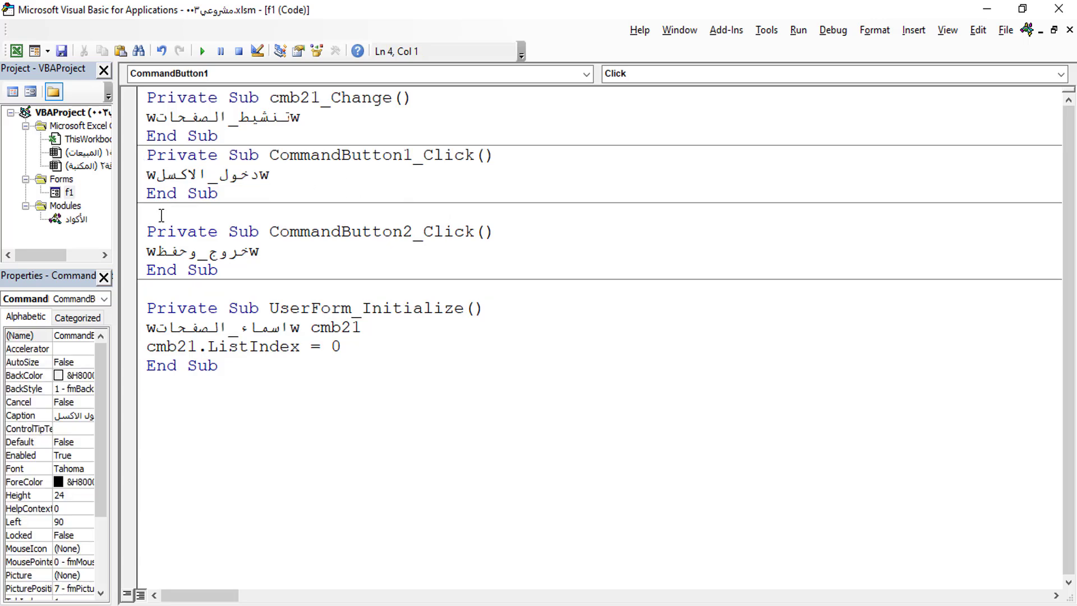
pyautogui.click(147, 231)
pyautogui.press('BackSpace')
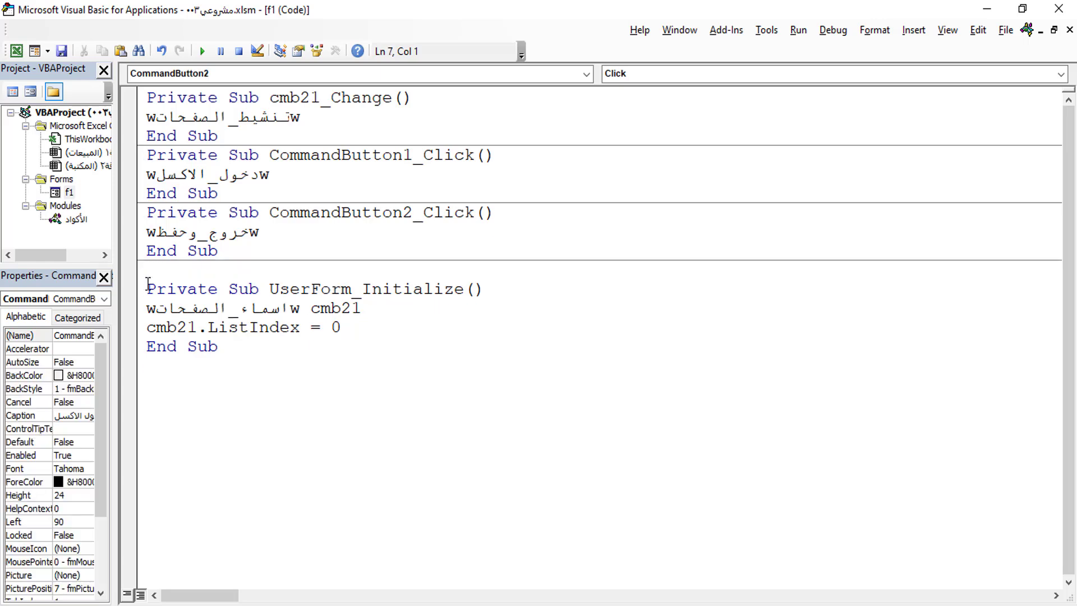
pyautogui.click(147, 283)
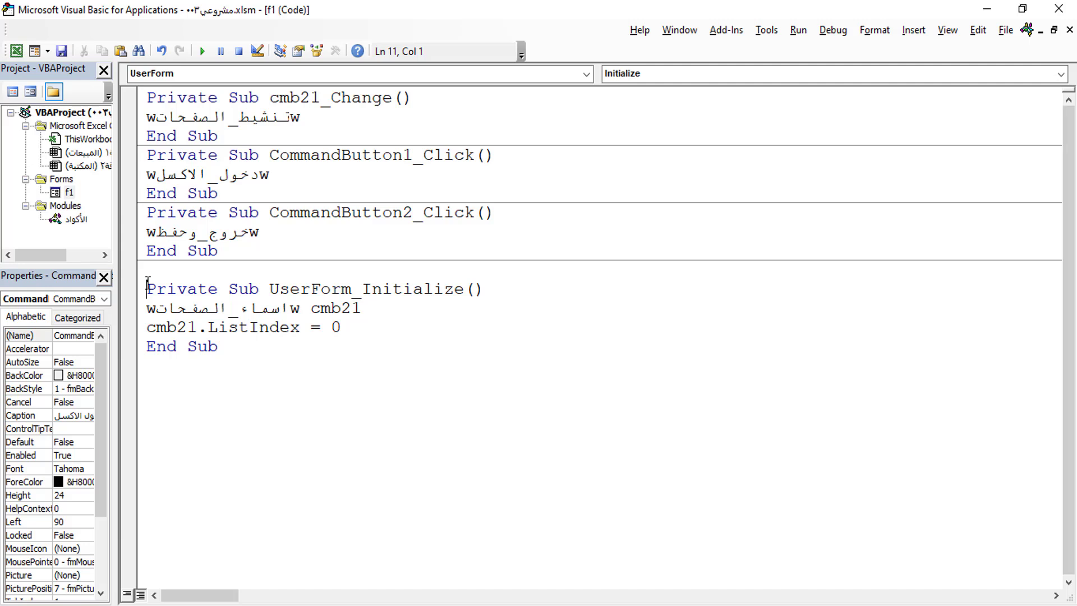
pyautogui.press('BackSpace')
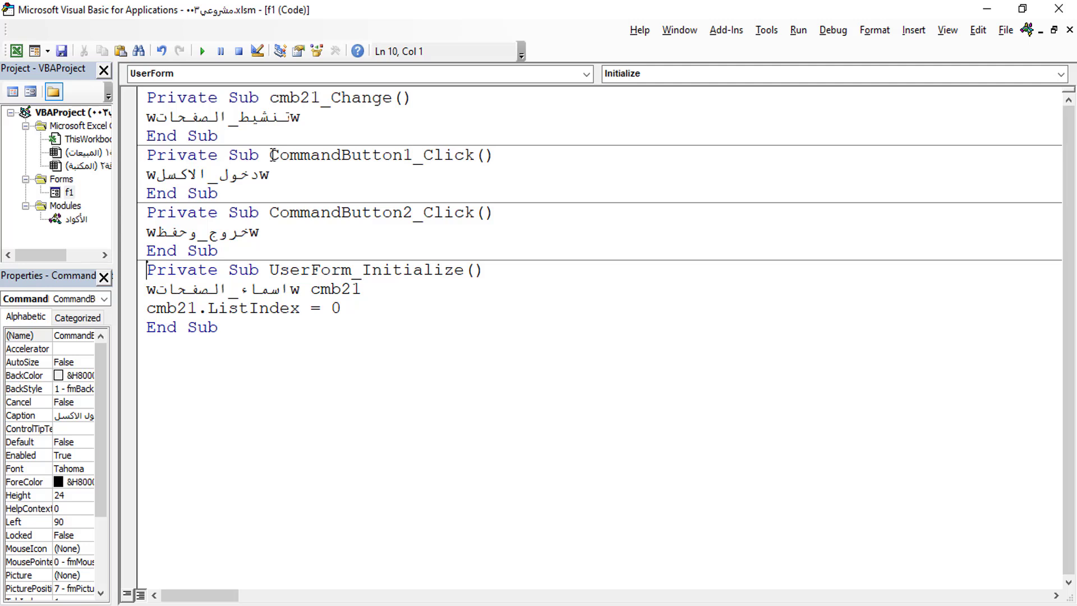
# Step: Rename CommandButton1_Click to cmd1_Click
pyautogui.moveTo(271, 154); pyautogui.dragTo(404, 154)
pyautogui.press('BackSpace')
pyautogui.write('ؤا')
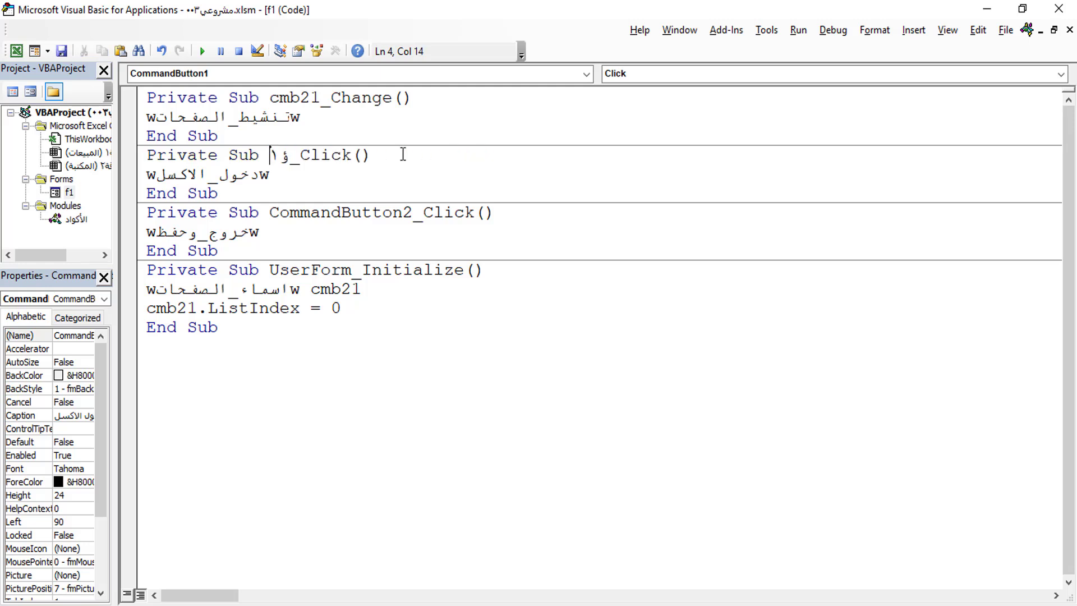
pyautogui.press('BackSpace')
pyautogui.write('cm')
pyautogui.write('d1')
pyautogui.press('Left')
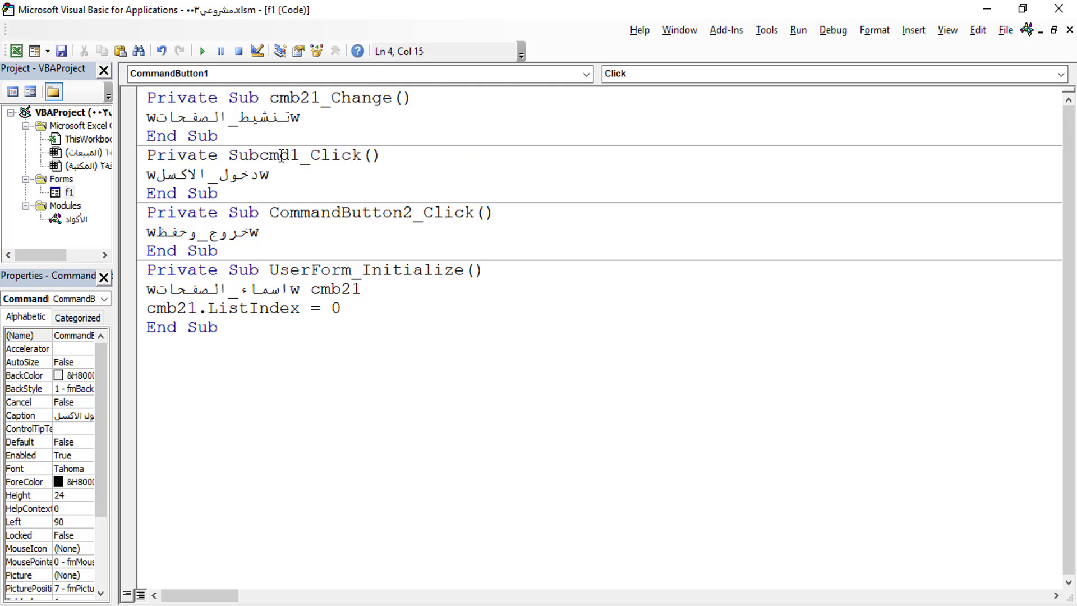
pyautogui.press('Left')
pyautogui.press('Left')
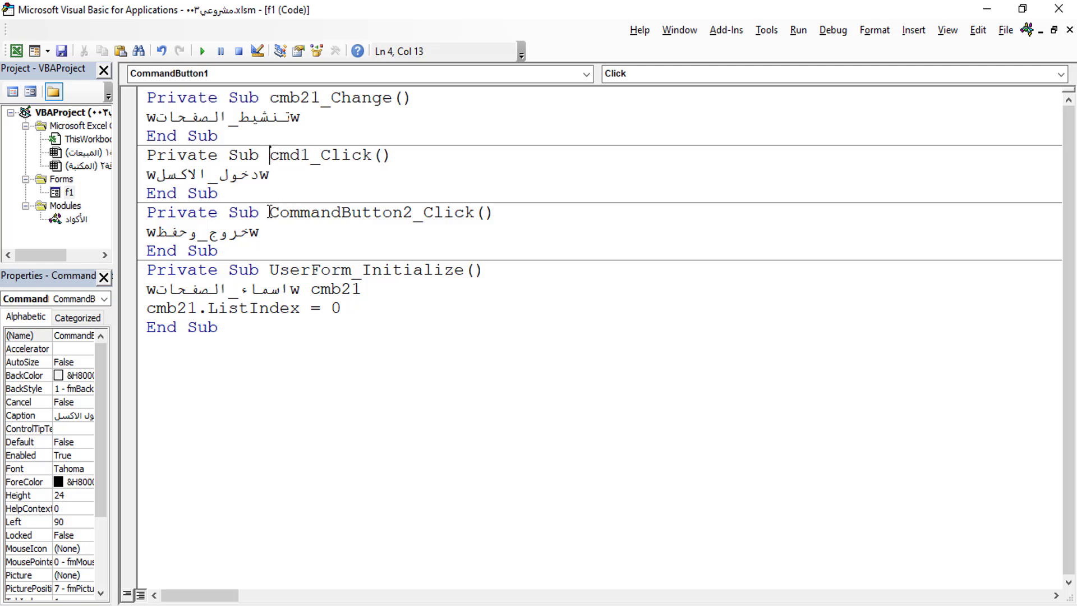
# Step: Rename CommandButton2_Click to cmd2_Click
pyautogui.moveTo(268, 154); pyautogui.dragTo(309, 156)
pyautogui.rightClick(290, 160)
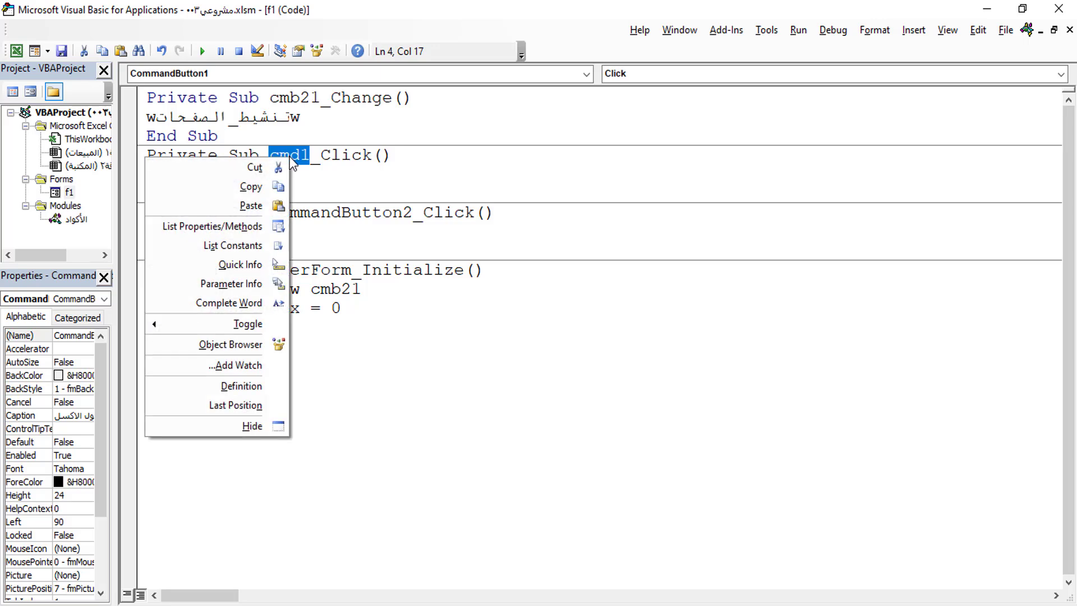
pyautogui.click(234, 188)
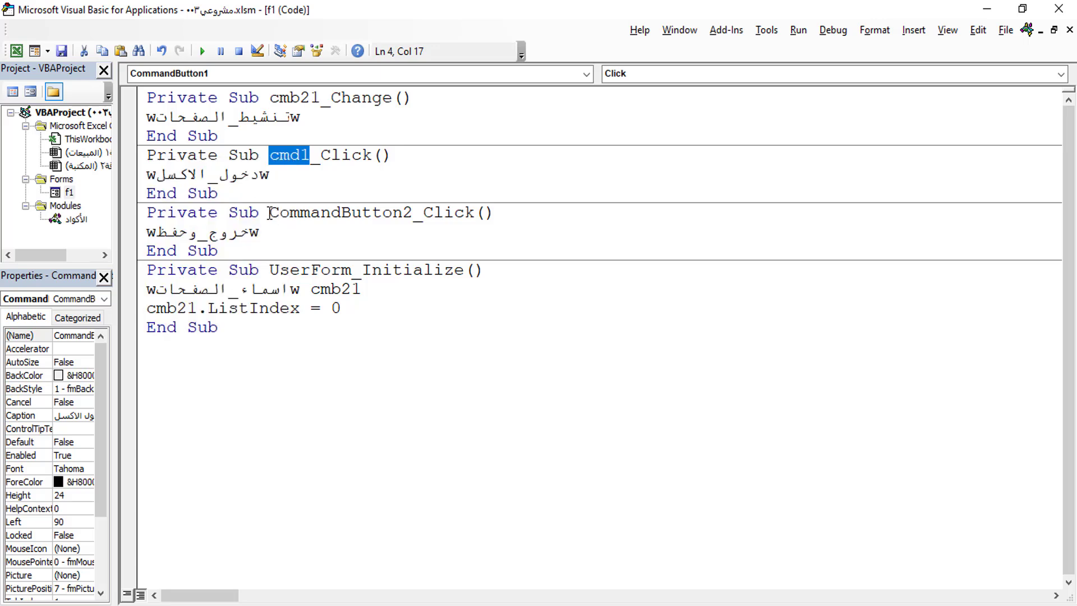
pyautogui.moveTo(269, 212); pyautogui.dragTo(412, 212)
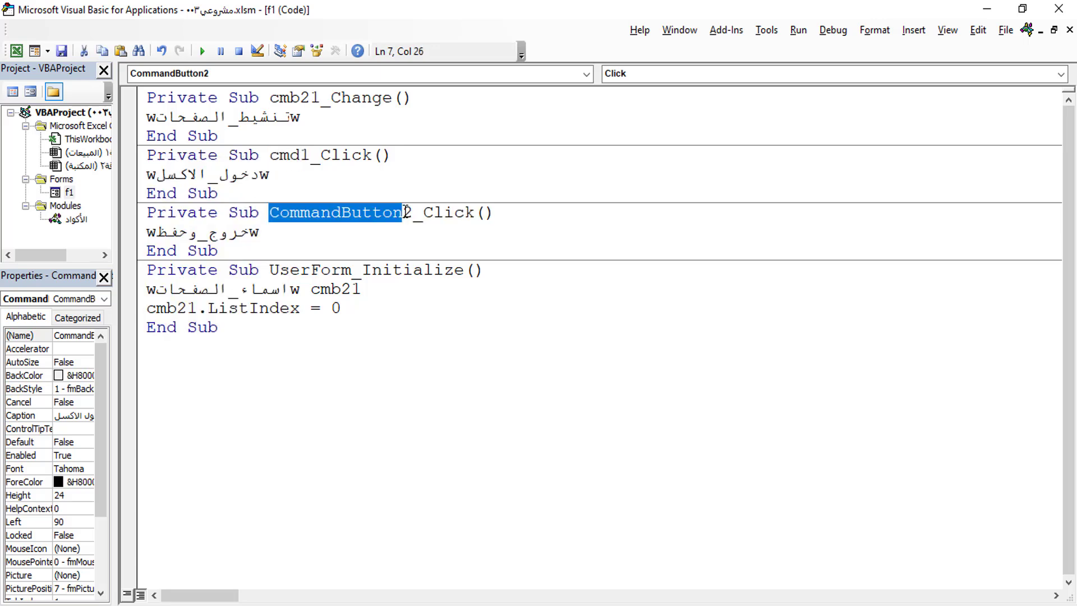
pyautogui.rightClick(364, 207)
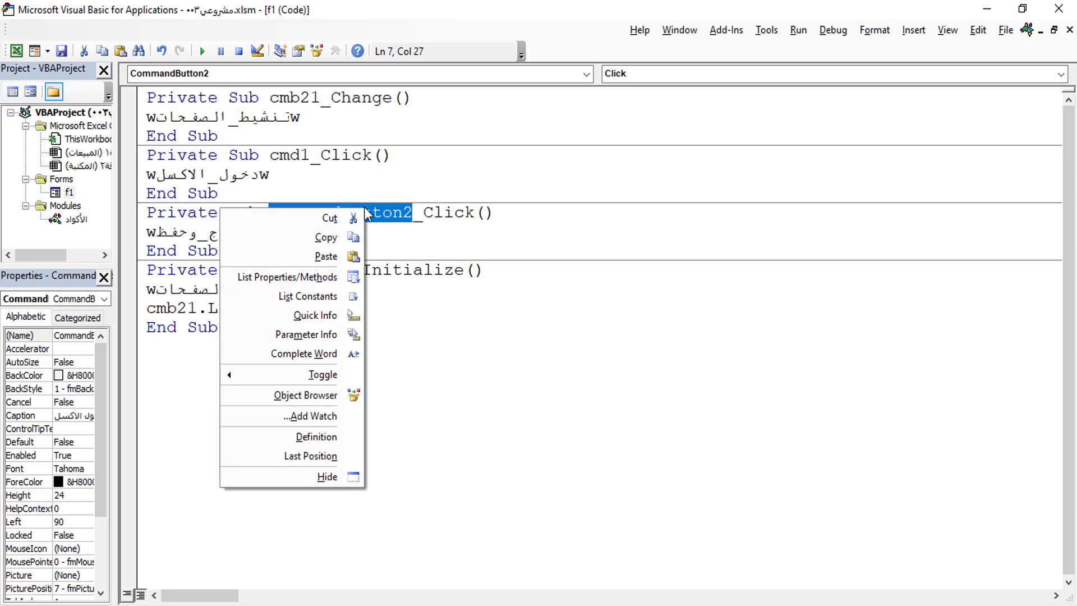
pyautogui.click(323, 256)
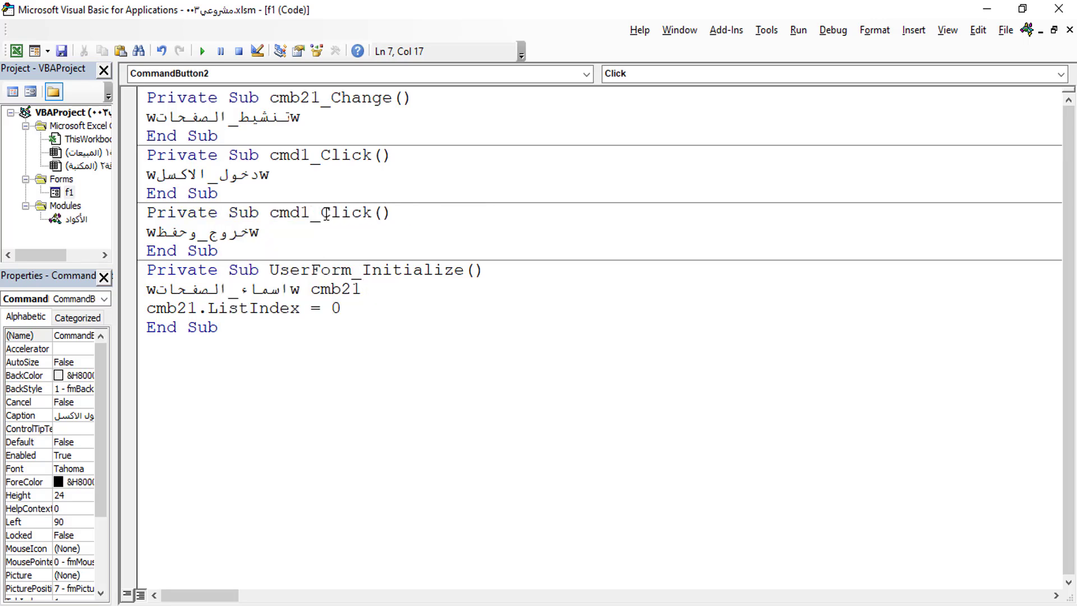
pyautogui.moveTo(301, 212); pyautogui.dragTo(310, 212)
pyautogui.write('2')
# Step: Name the دخول الاكسل button cmd1 in the Properties window
pyautogui.click(61, 192)
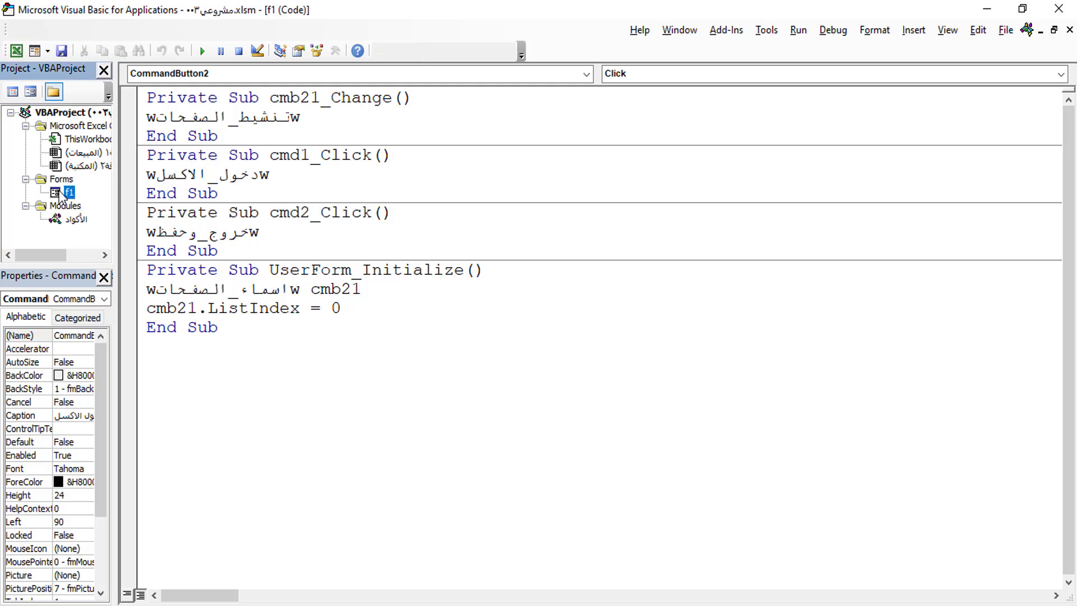
pyautogui.doubleClick(61, 192)
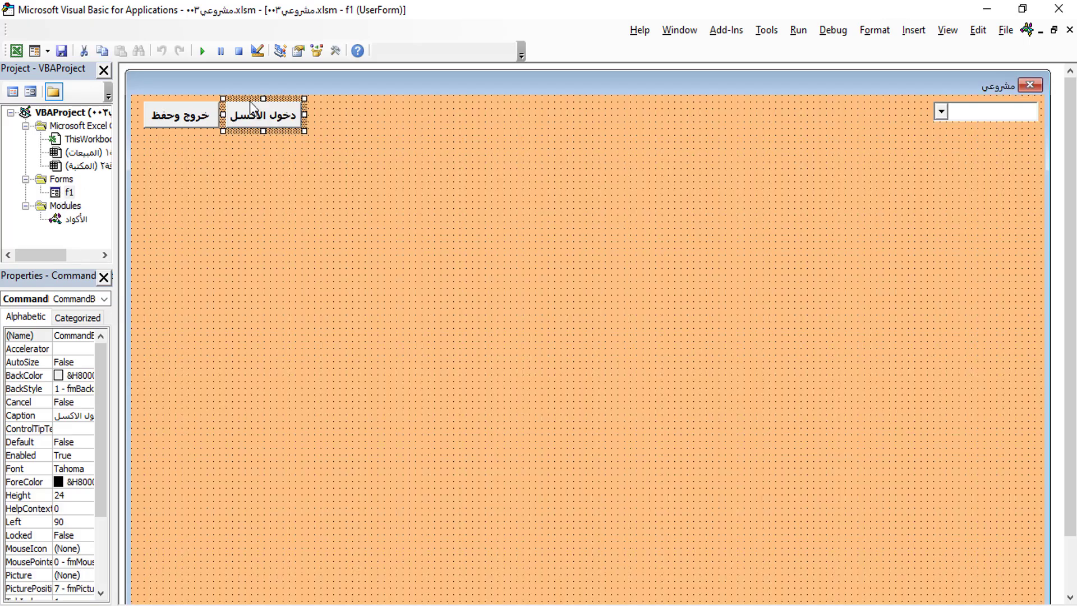
pyautogui.click(76, 335)
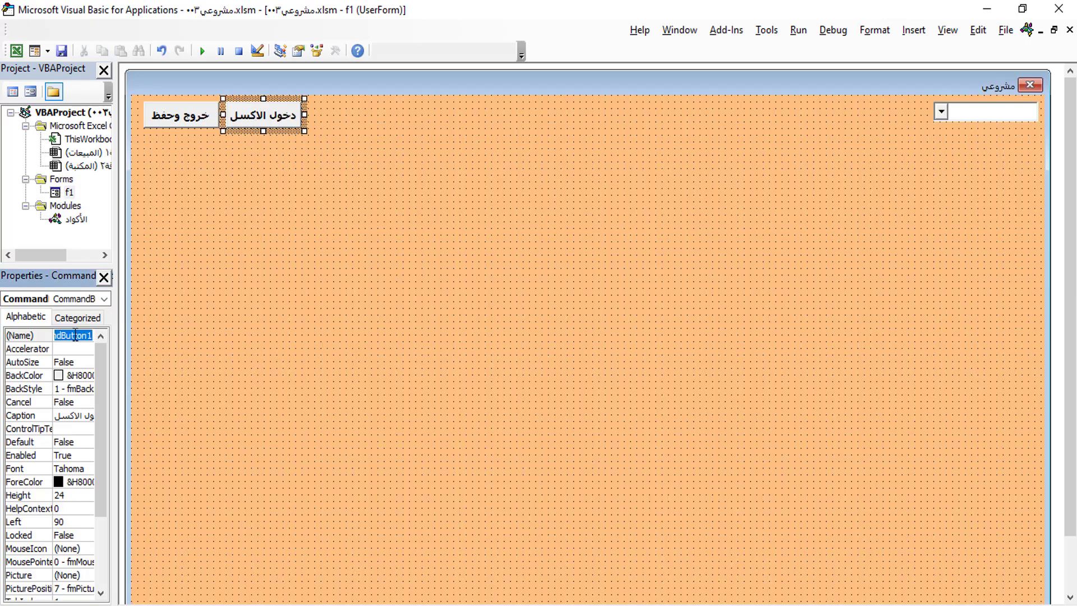
pyautogui.rightClick(75, 336)
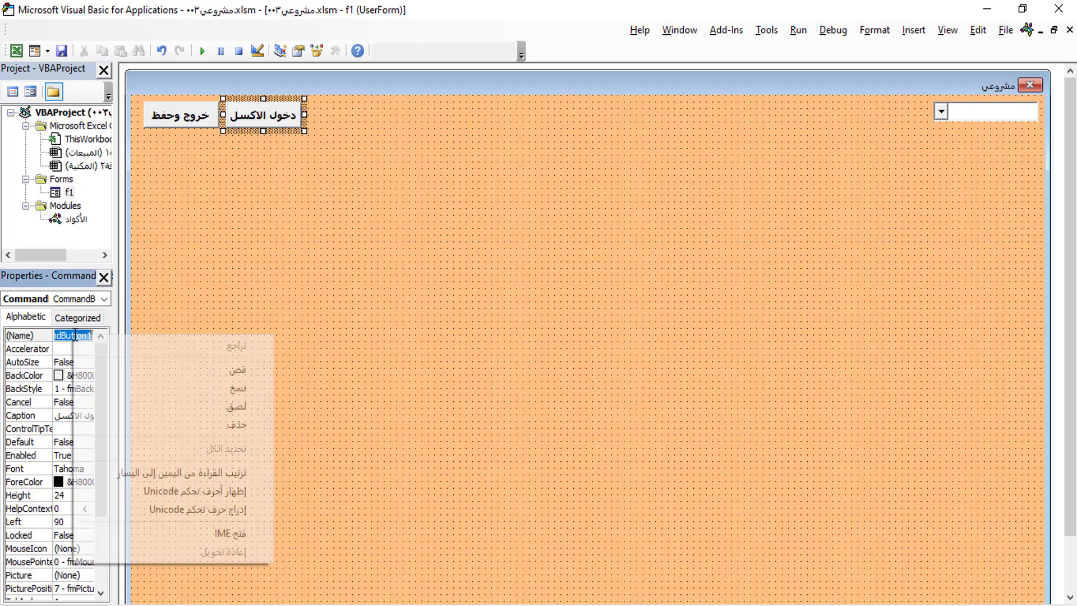
pyautogui.click(177, 407)
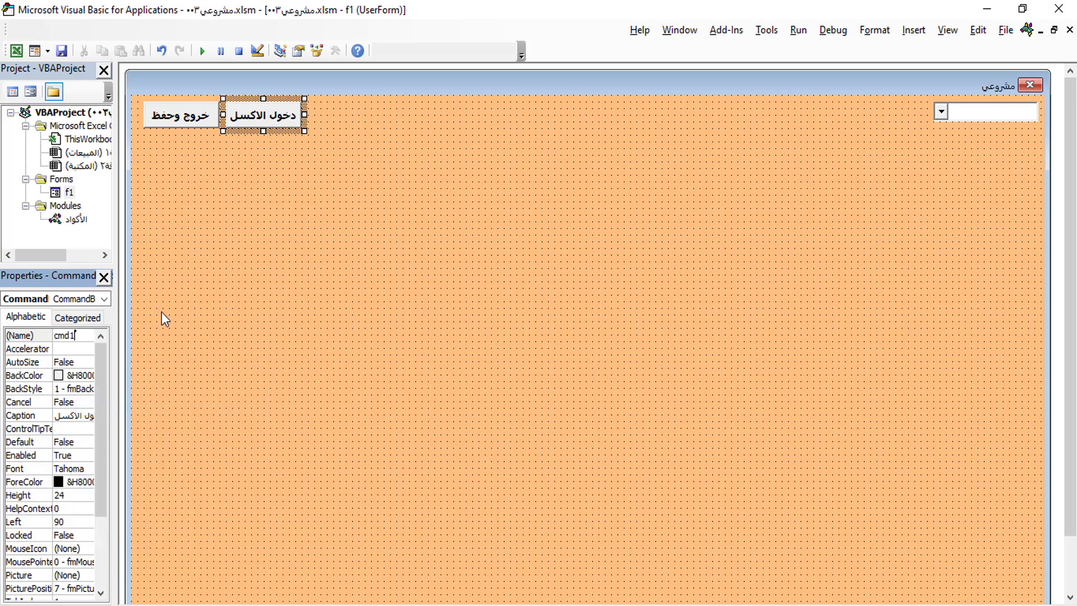
# Step: Name the خروج وحفظ button cmd2
pyautogui.click(179, 116)
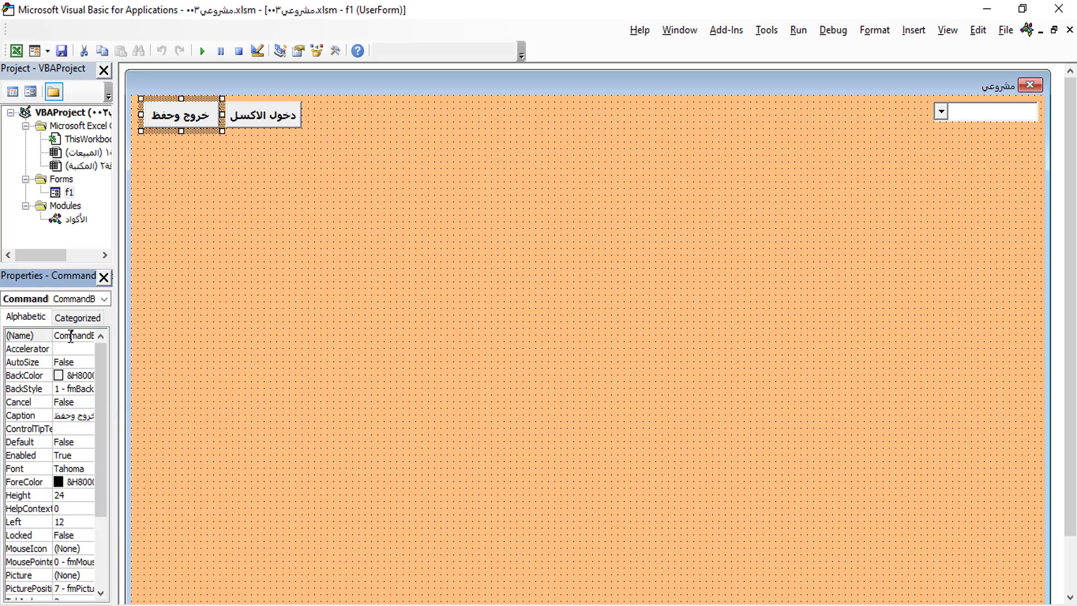
pyautogui.click(72, 335)
pyautogui.doubleClick(62, 335)
pyautogui.rightClick(61, 335)
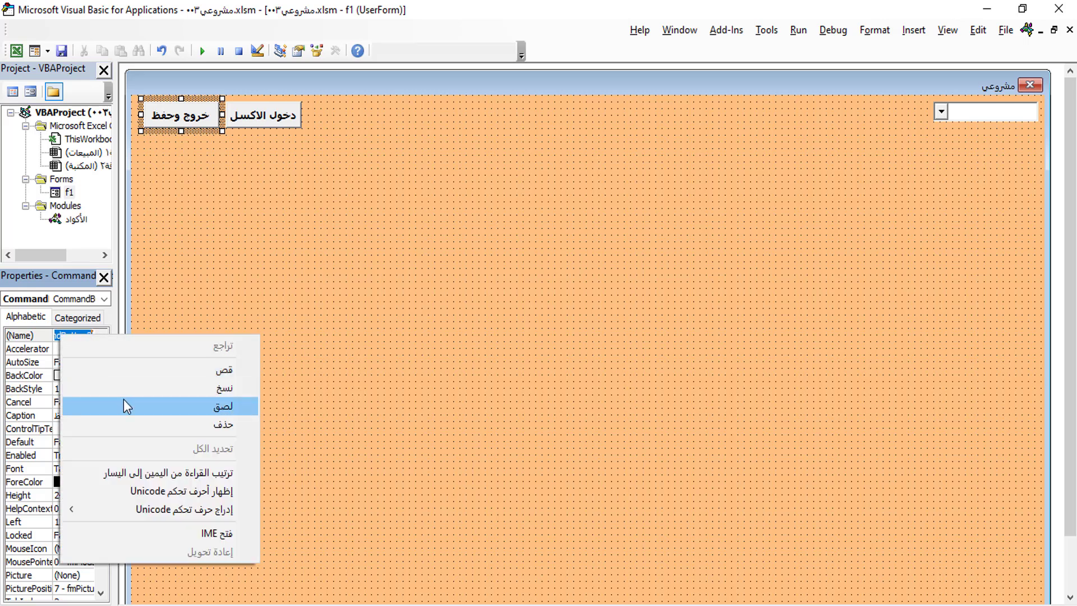
pyautogui.click(123, 401)
pyautogui.moveTo(75, 335); pyautogui.dragTo(71, 335)
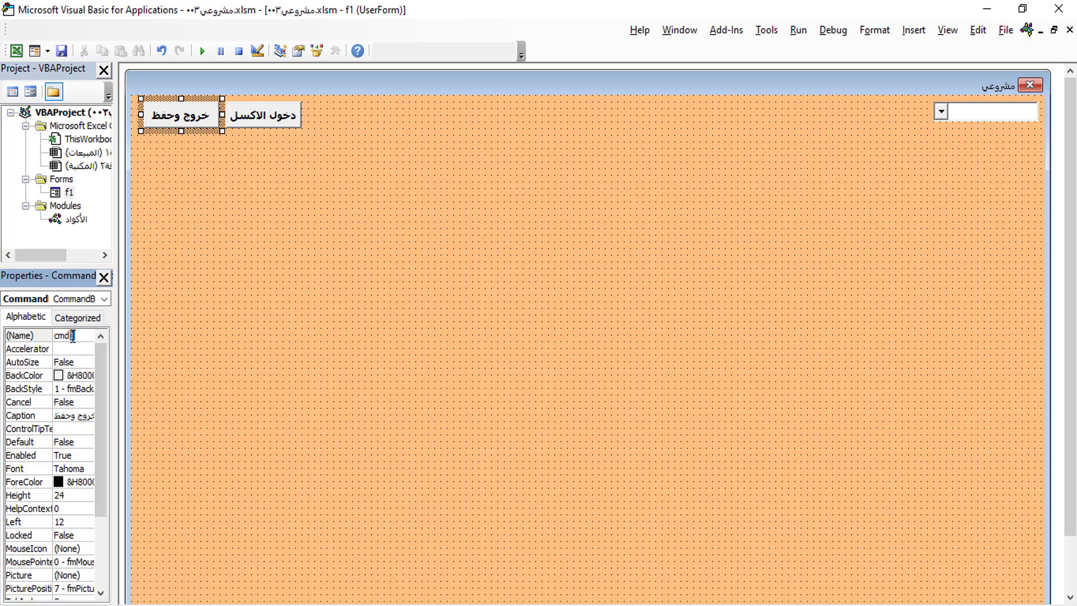
pyautogui.click(302, 301)
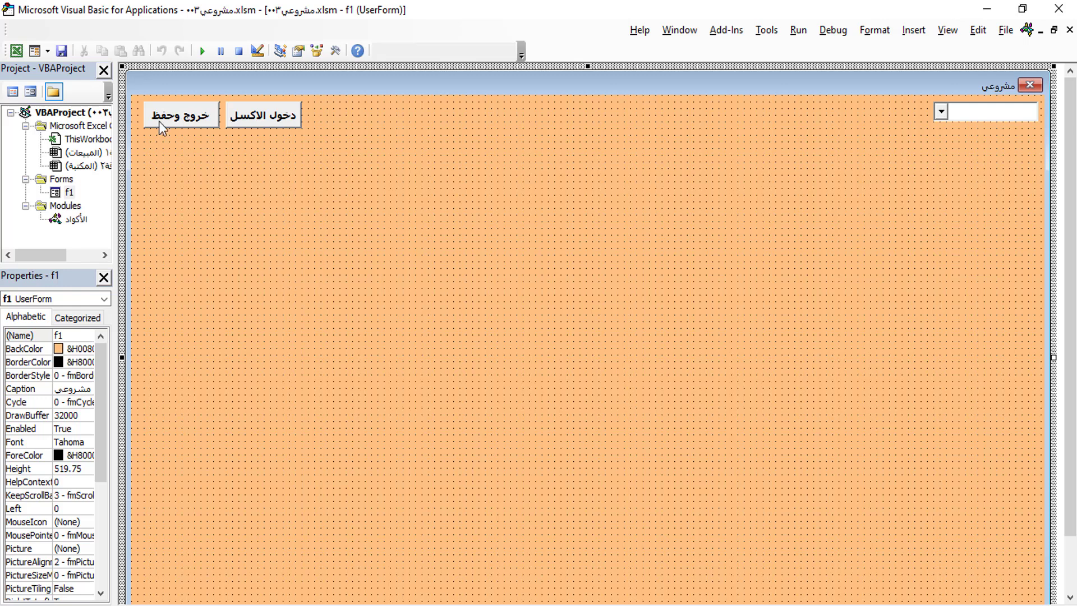
# Step: Run form f1, choose المكتبة to show that sheet, then rerun and use خروج وحفظ
pyautogui.click(202, 51)
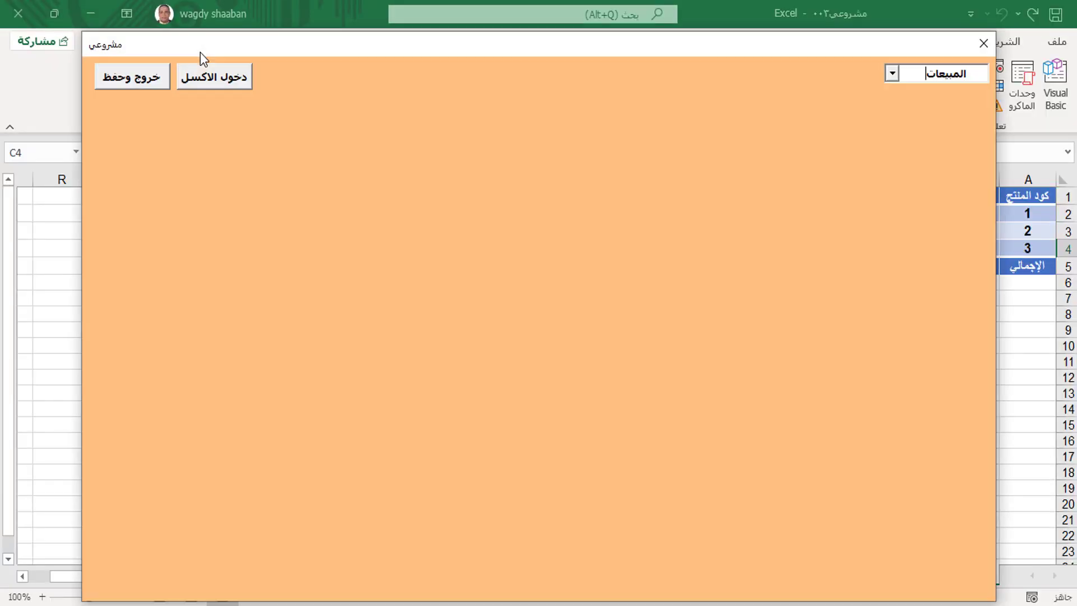
pyautogui.click(893, 73)
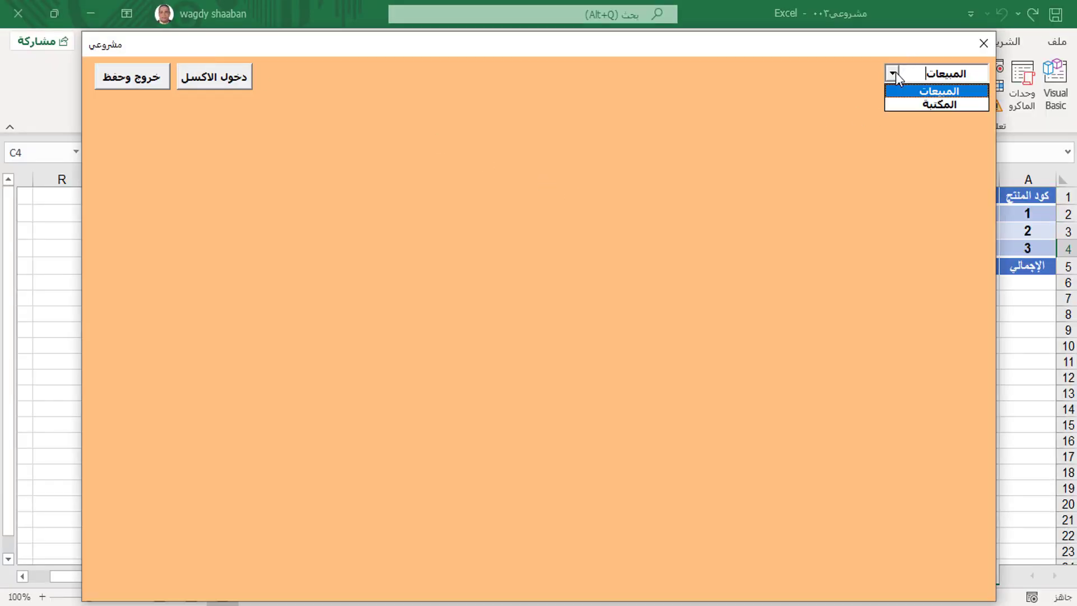
pyautogui.click(910, 104)
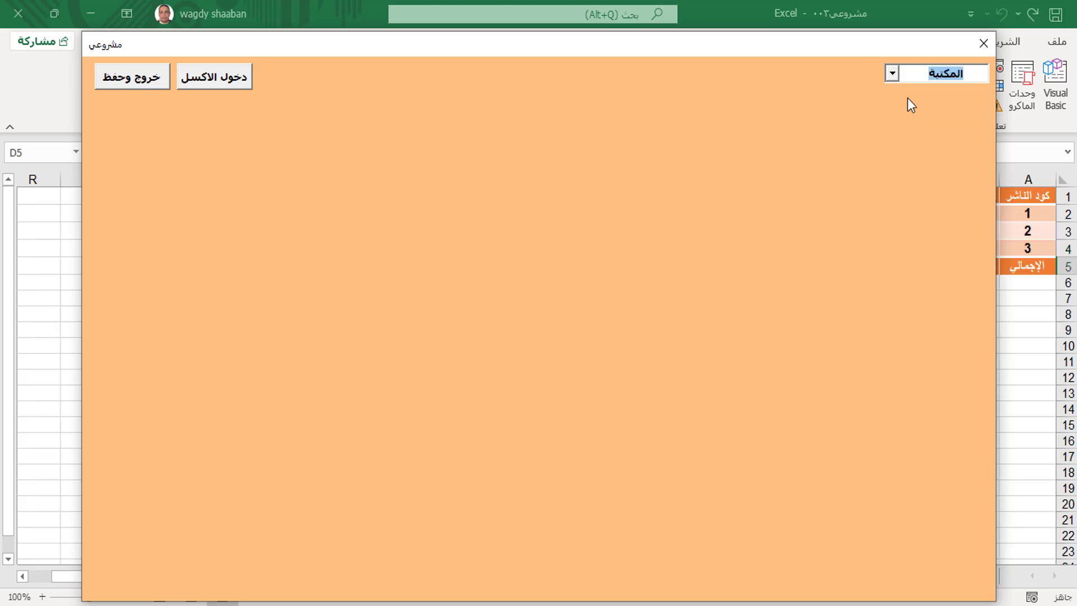
pyautogui.click(208, 77)
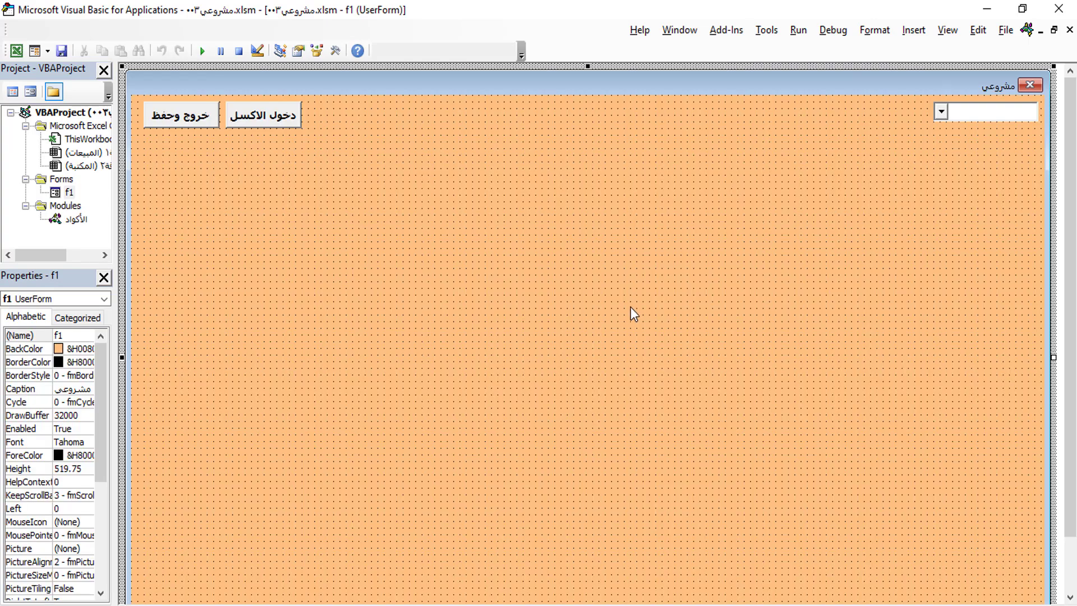
pyautogui.click(203, 56)
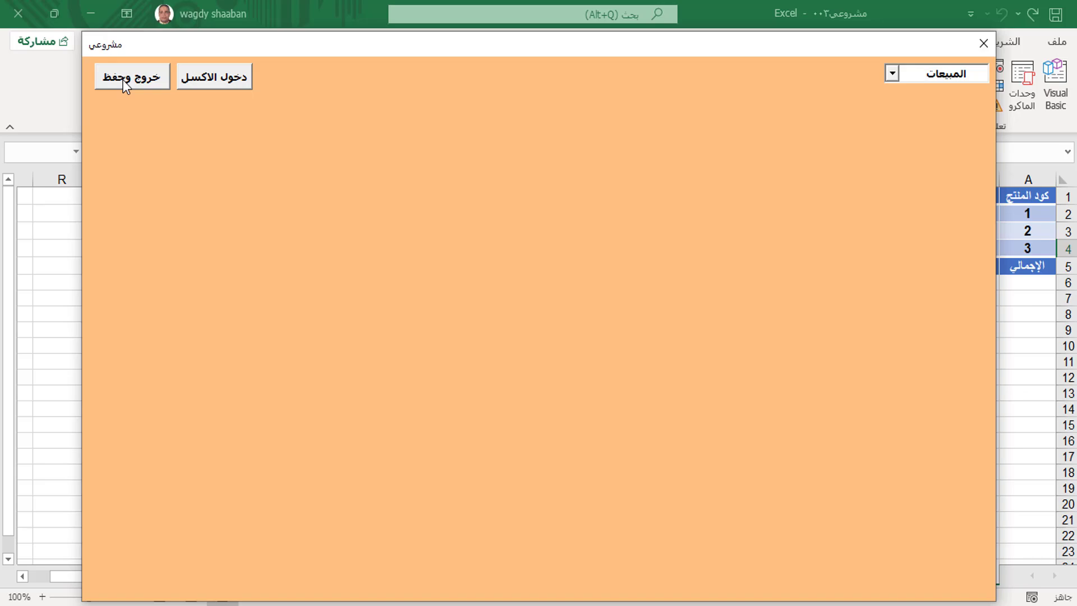
pyautogui.click(123, 80)
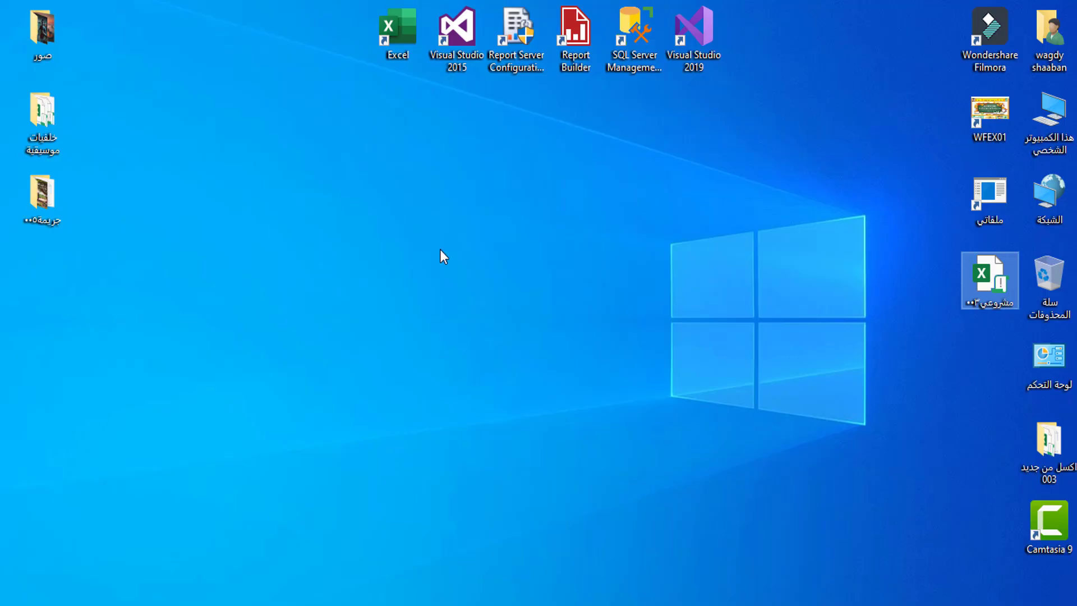
# Step: Reopen the workbook from the desktop and enter Excel via the form's دخول الاكسل button
pyautogui.doubleClick(989, 275)
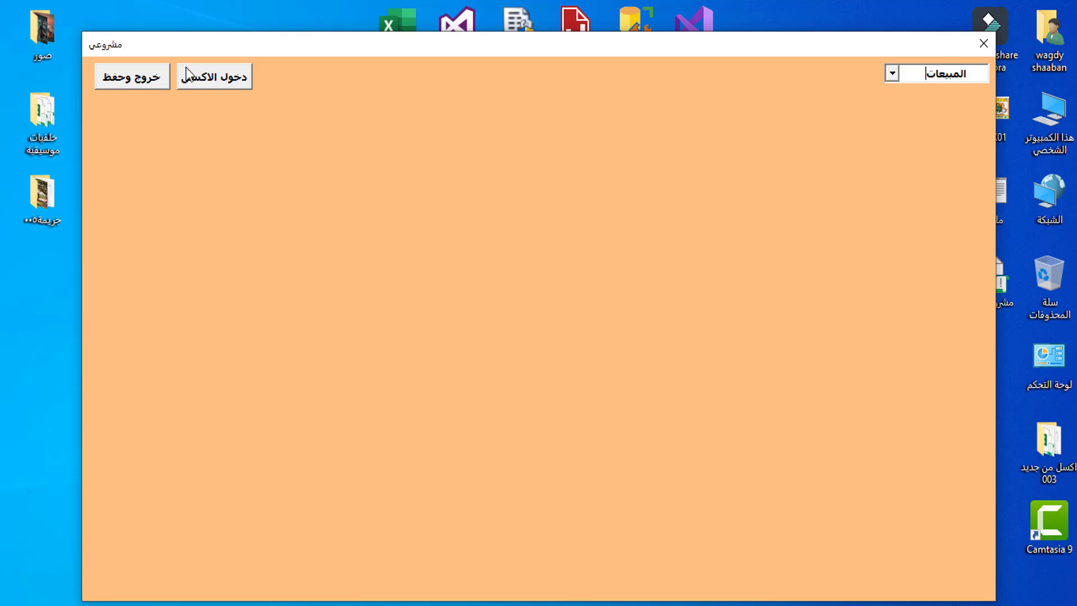
pyautogui.click(207, 79)
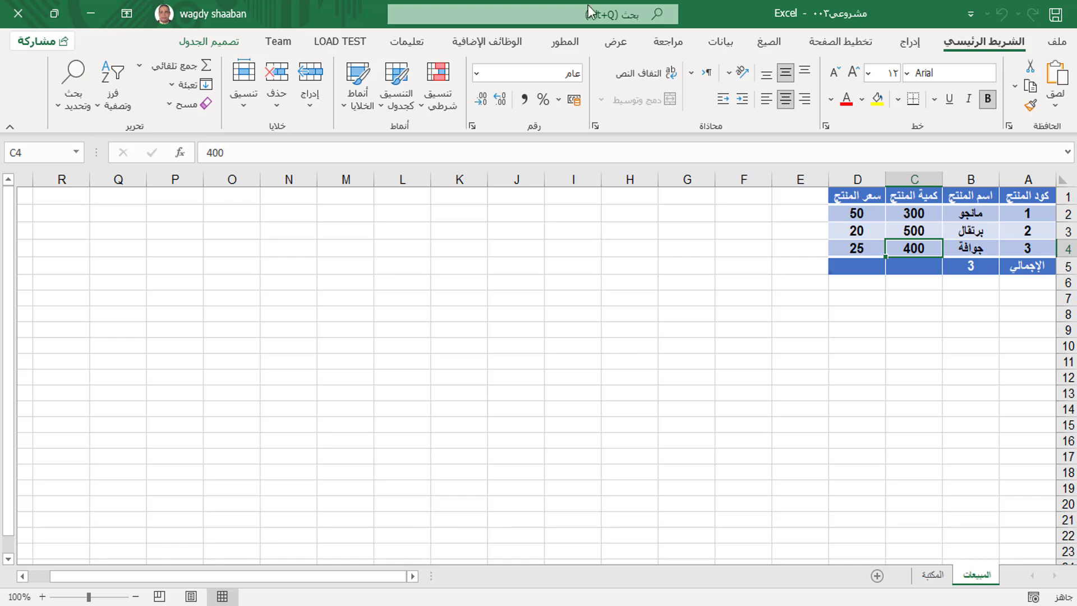
# Step: Add an empty UserForm_QueryClose handler to f1's code, with no blank line above it
pyautogui.click(563, 44)
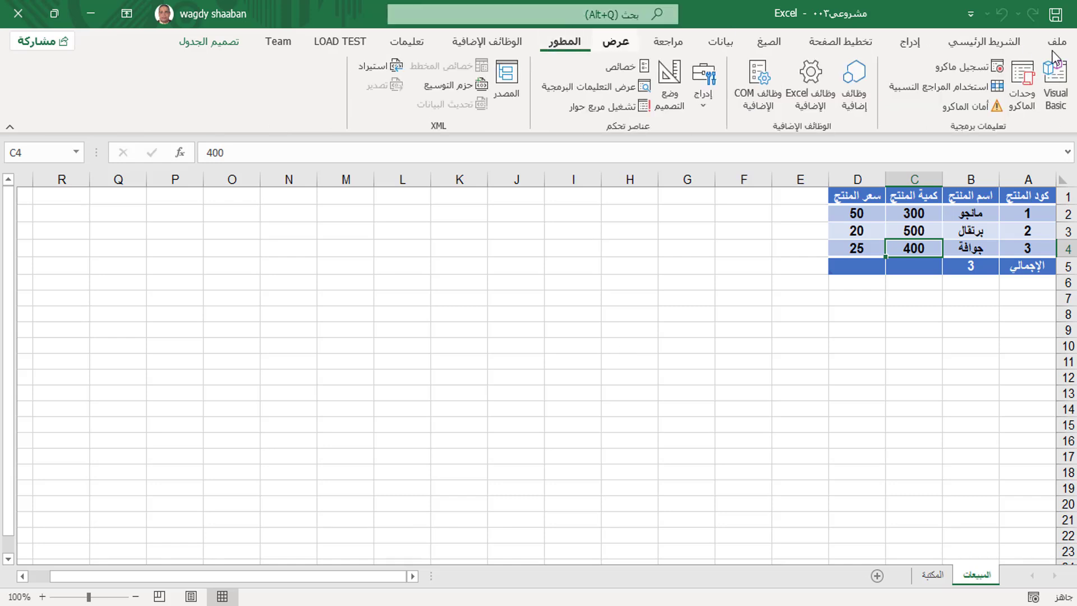
pyautogui.click(1056, 82)
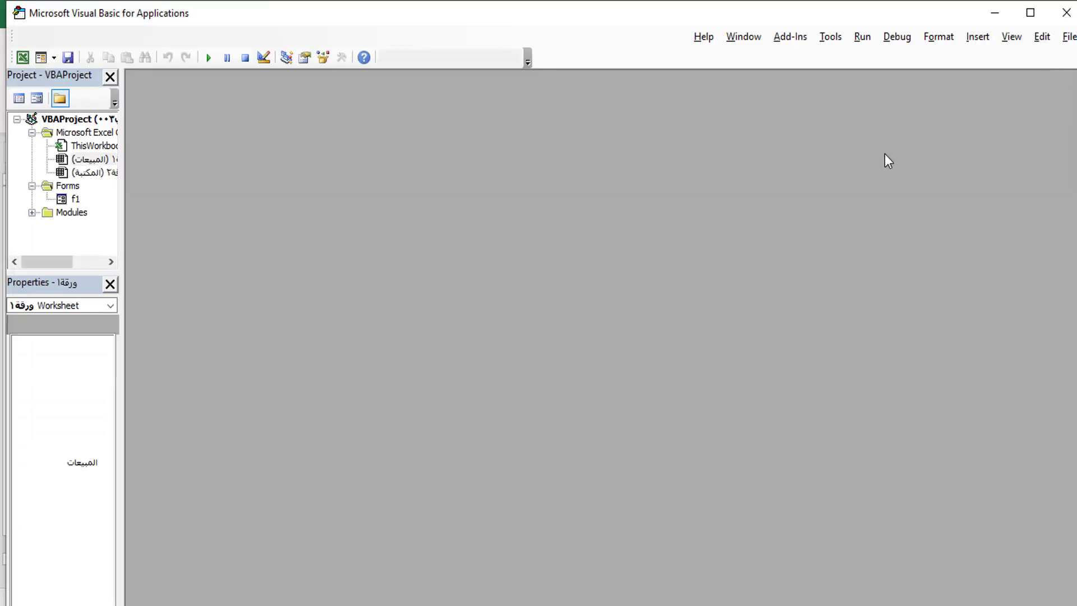
pyautogui.doubleClick(62, 198)
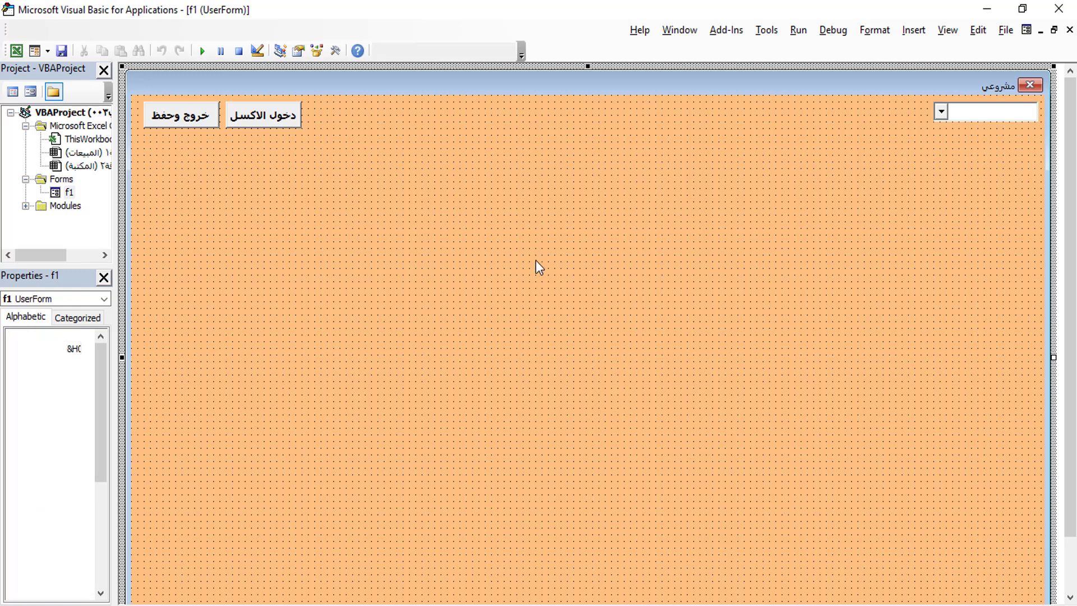
pyautogui.press('F7')
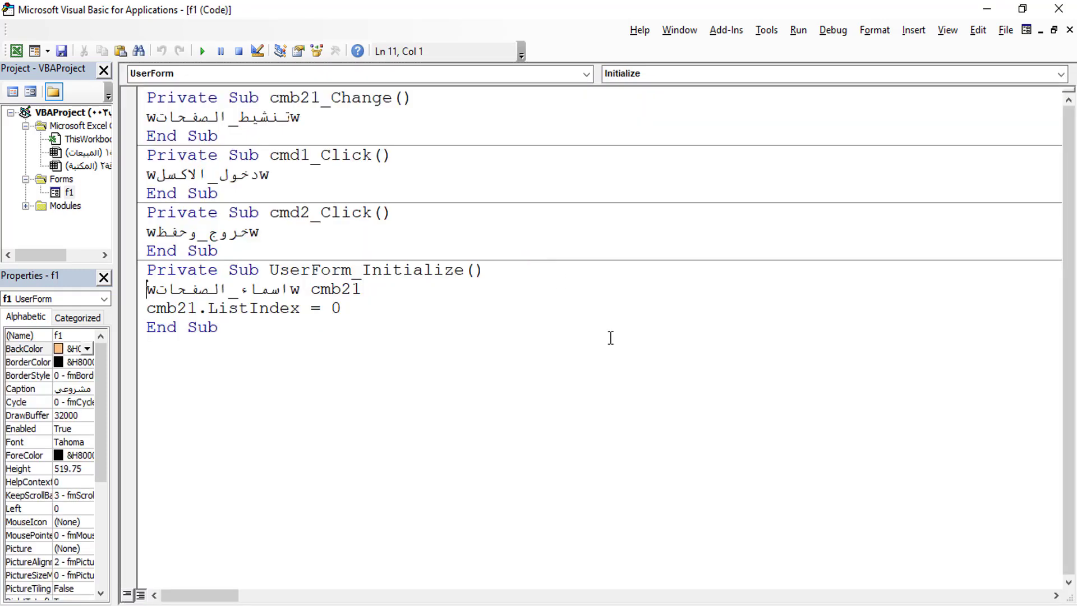
pyautogui.click(571, 327)
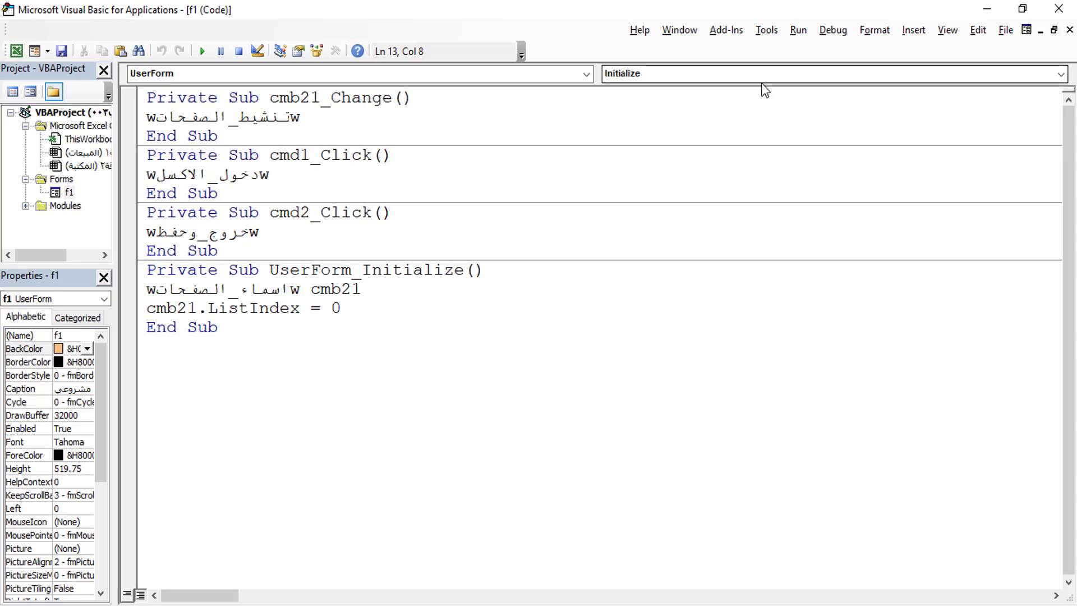
pyautogui.click(1062, 74)
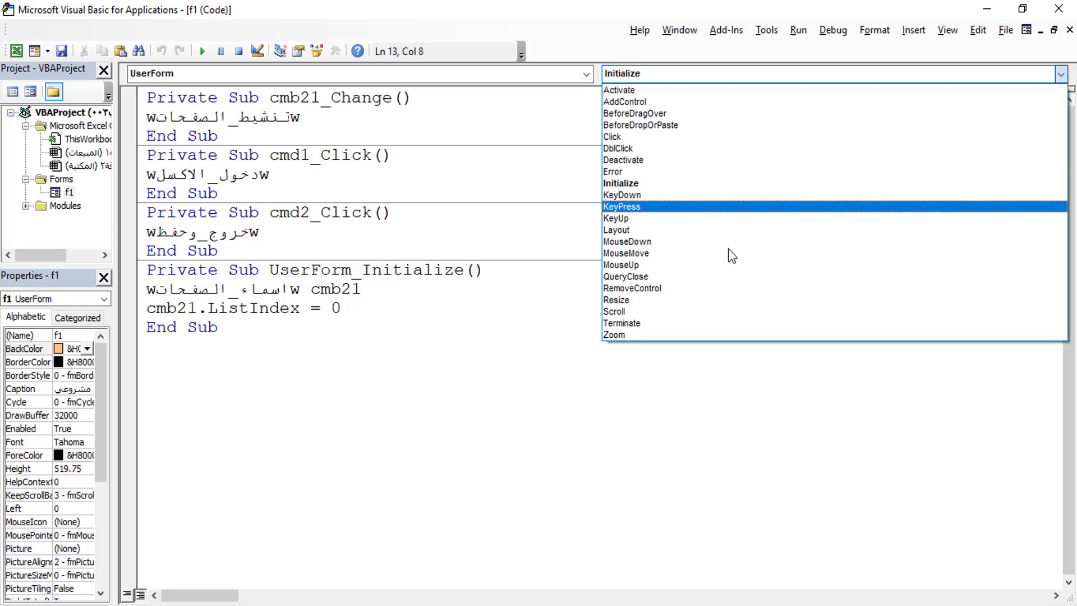
pyautogui.click(681, 278)
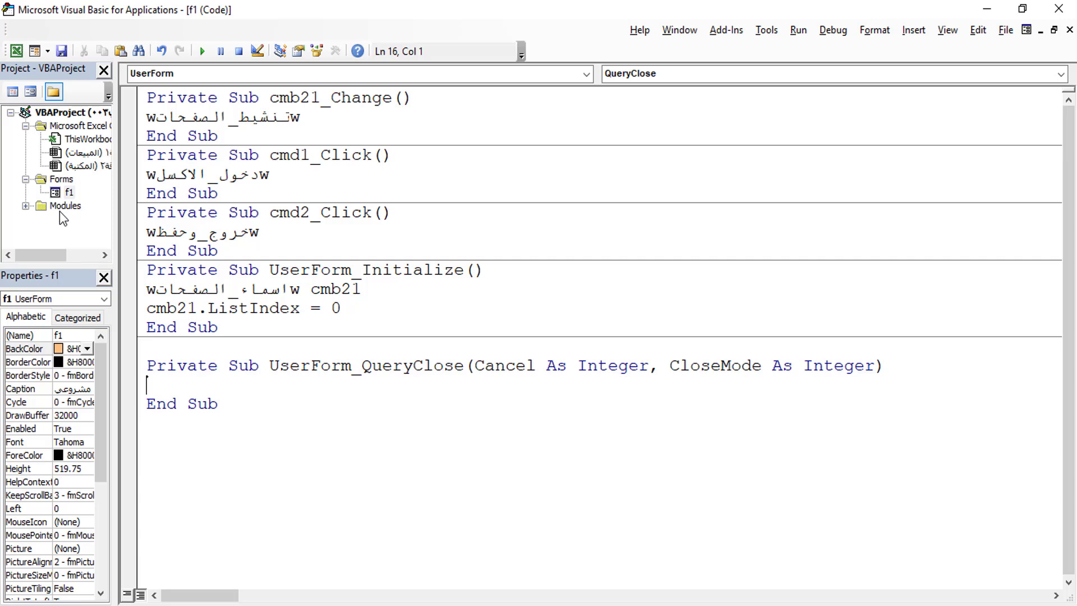
pyautogui.click(150, 345)
pyautogui.press('BackSpace')
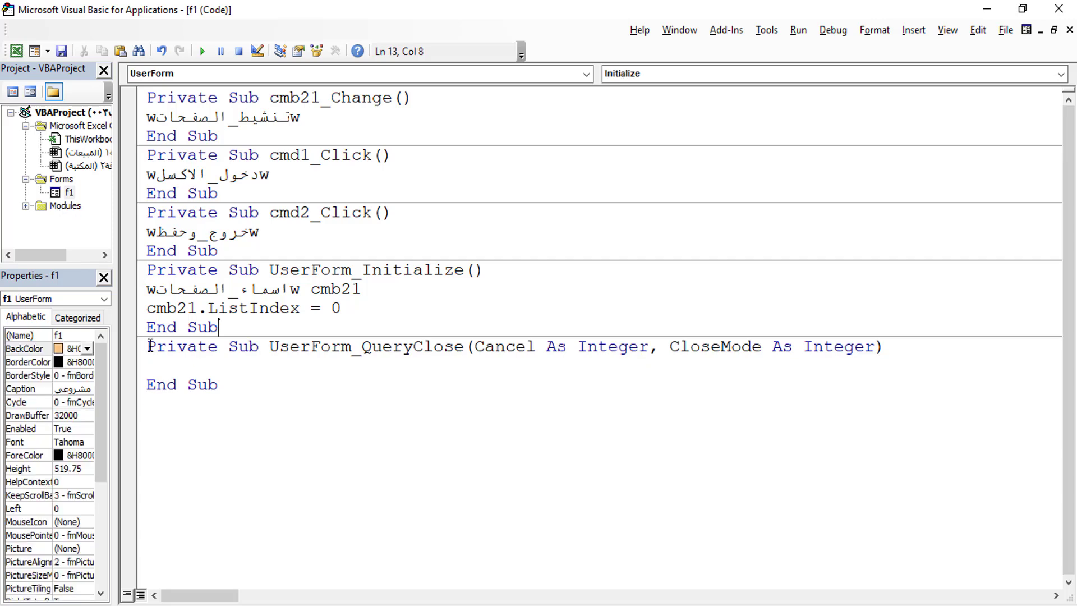
# Step: Fill QueryClose with If CloseMode = 0 Then Cancel = True End If
pyautogui.click(163, 368)
pyautogui.write('i')
pyautogui.write('f')
pyautogui.write(' c')
pyautogui.write('losemode')
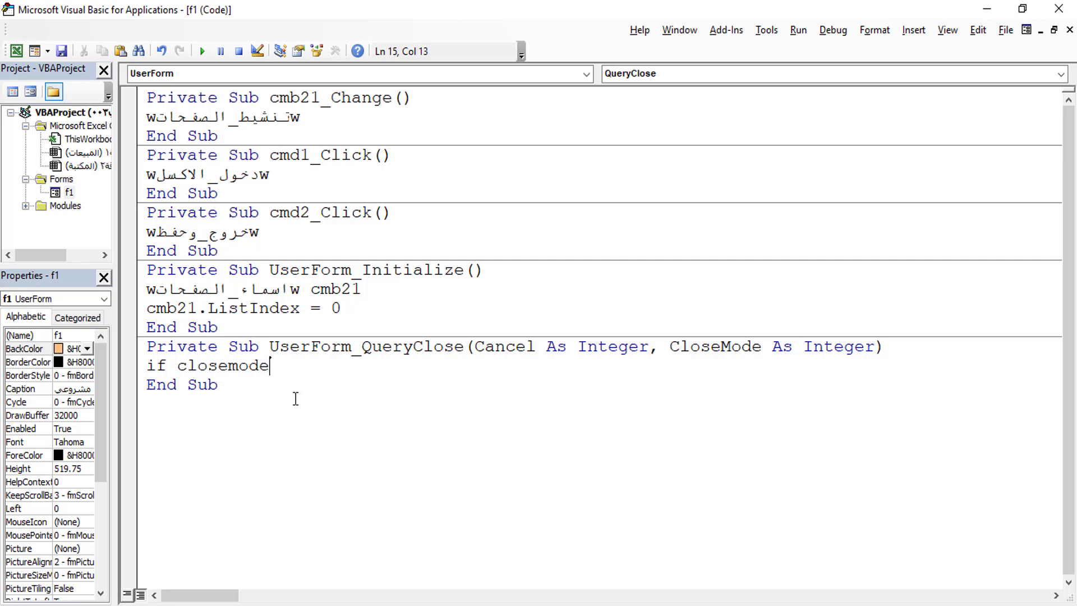
pyautogui.write('=0')
pyautogui.write(' then')
pyautogui.press('Return')
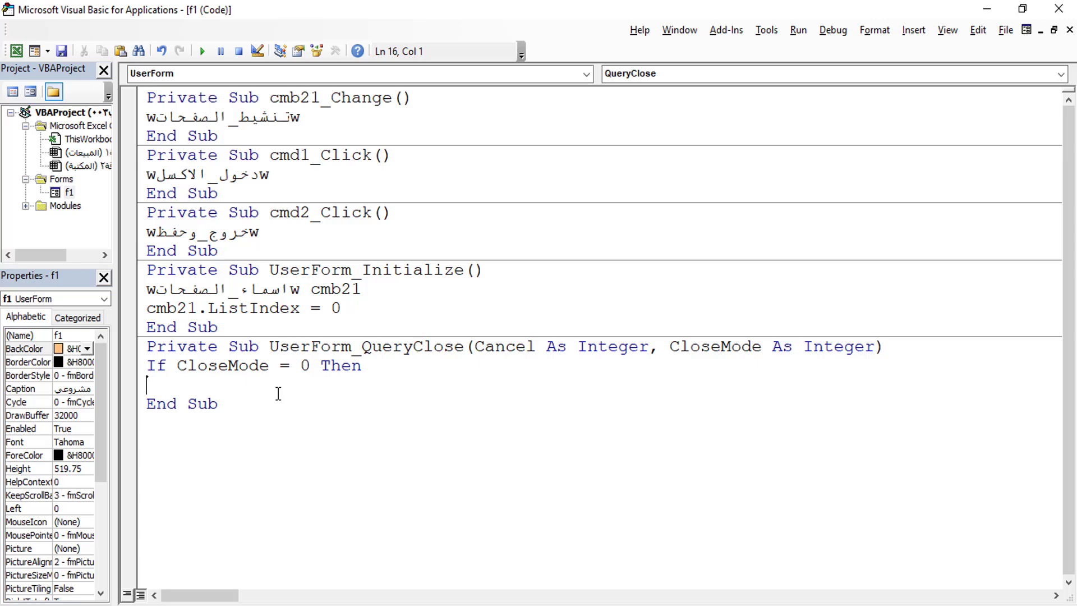
pyautogui.press('Return')
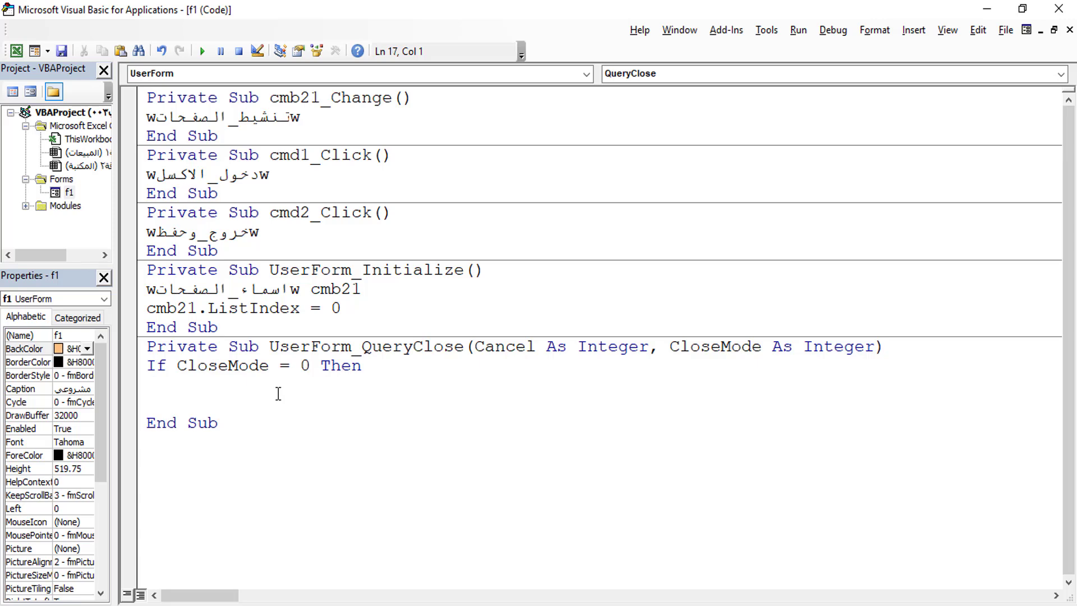
pyautogui.write('end if')
pyautogui.click(175, 385)
pyautogui.write('Cancel')
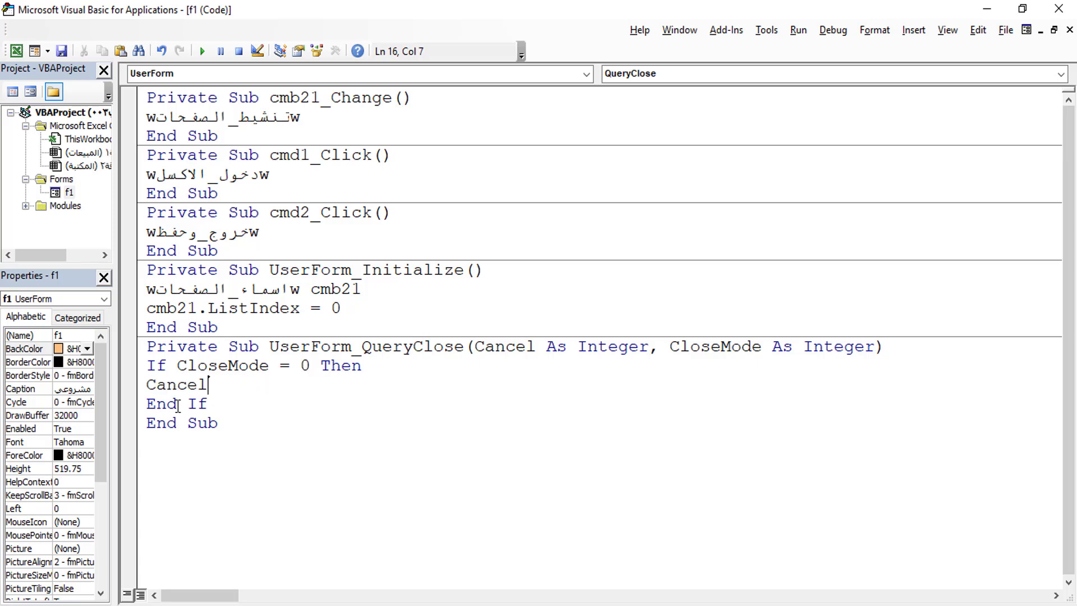
pyautogui.write('=')
pyautogui.write('true')
pyautogui.click(245, 418)
pyautogui.doubleClick(69, 191)
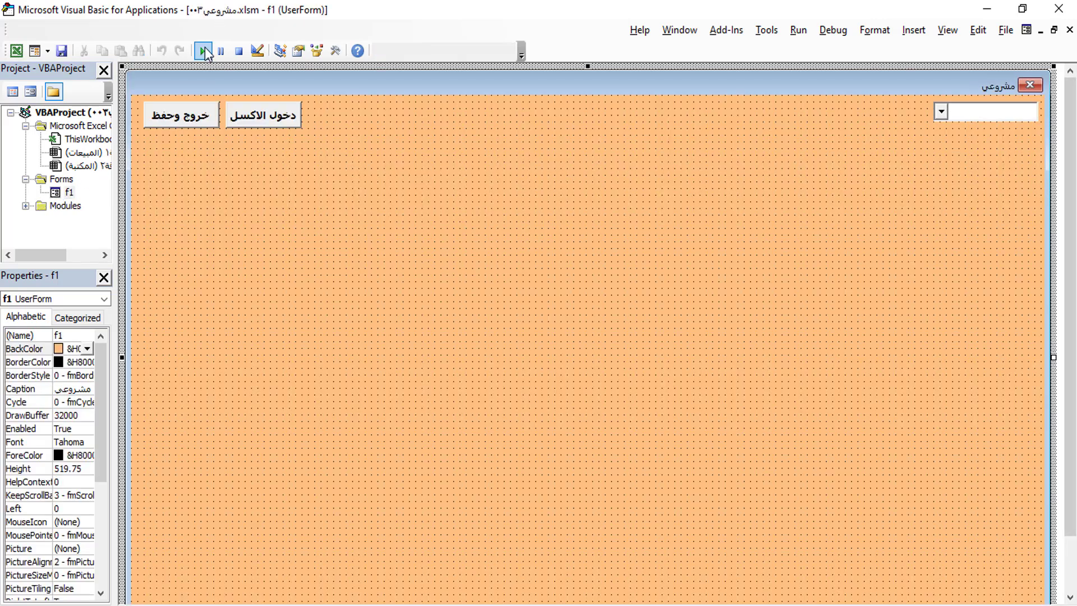
pyautogui.click(203, 51)
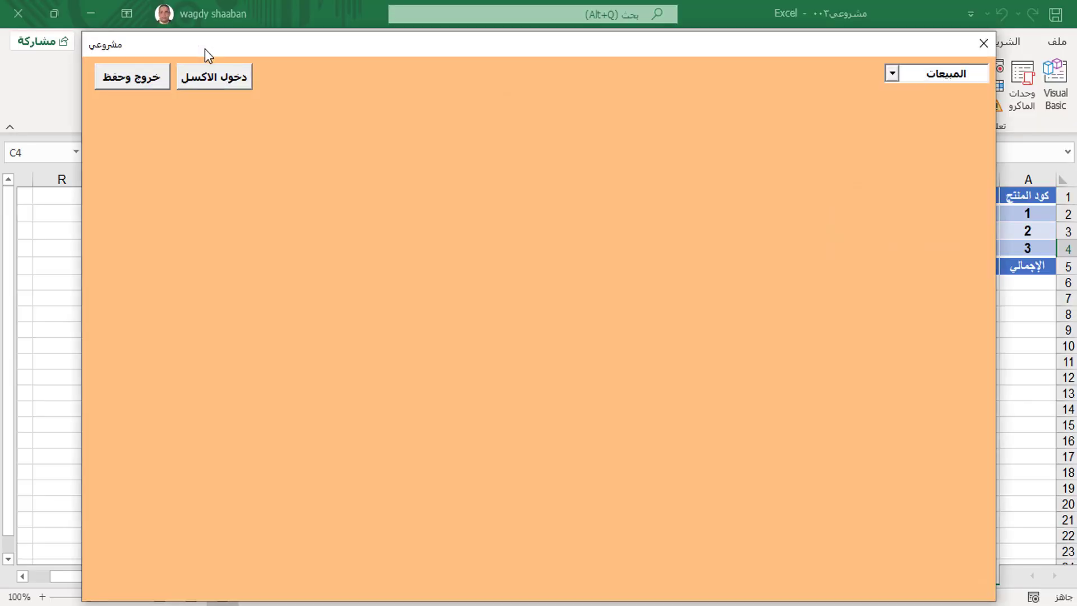
pyautogui.click(981, 45)
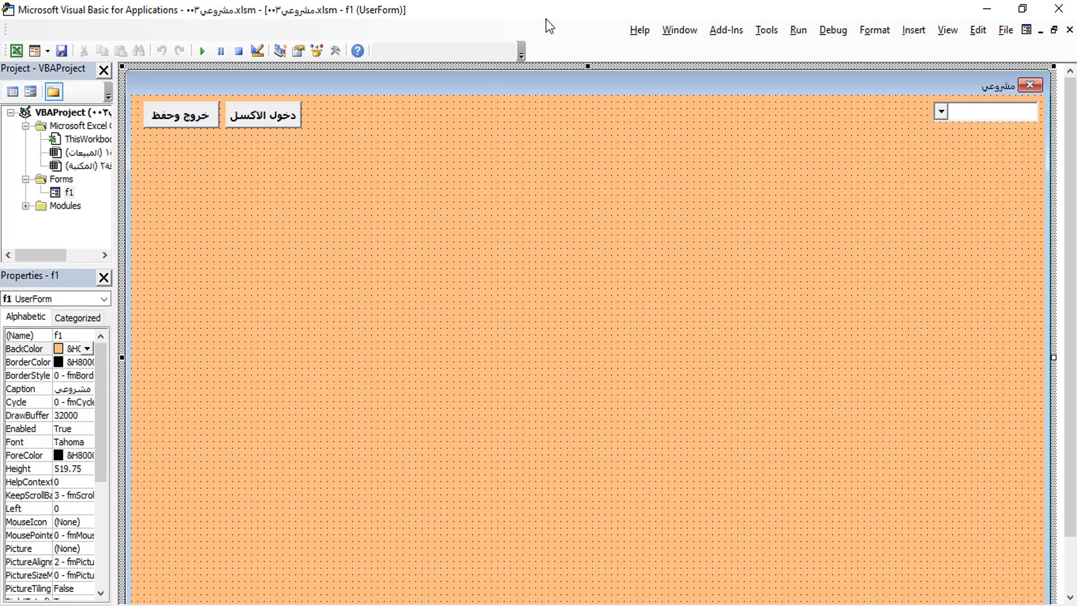
# Step: Add a new label to the right side of form f1
pyautogui.click(335, 49)
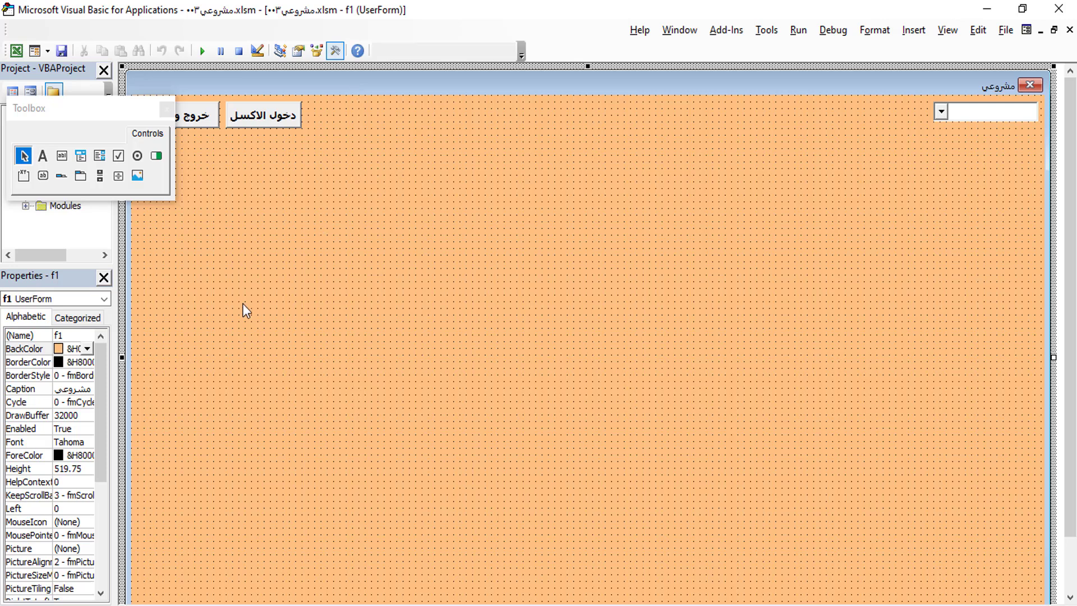
pyautogui.click(50, 163)
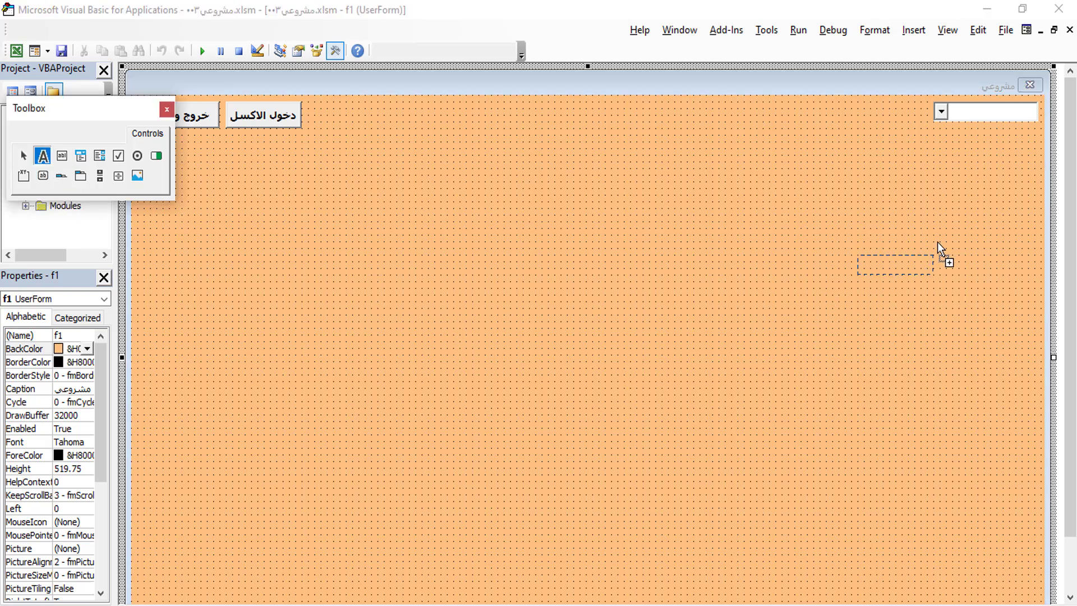
pyautogui.click(992, 326)
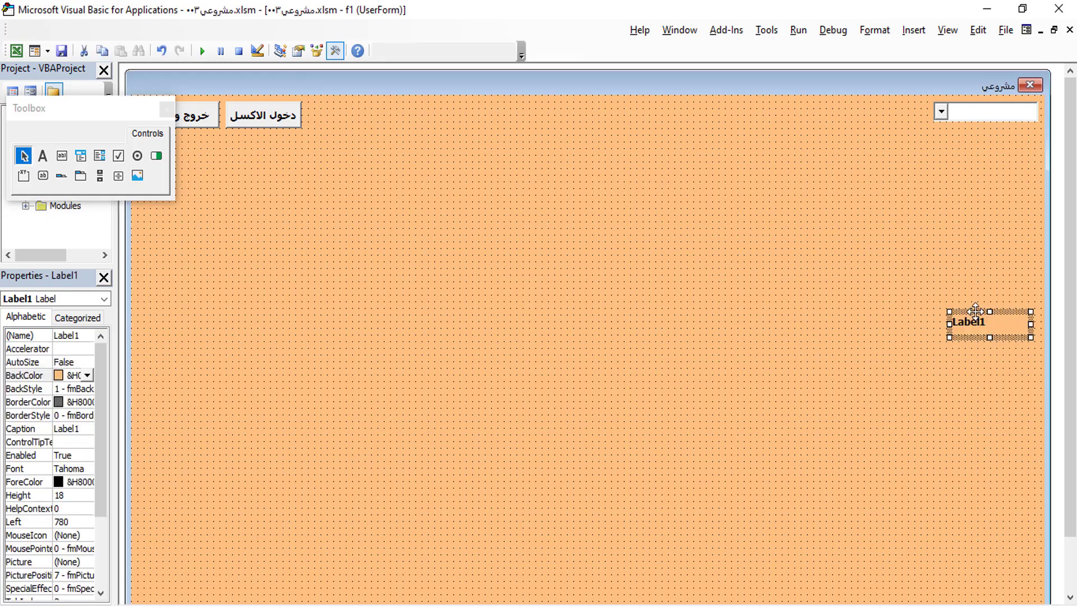
pyautogui.moveTo(974, 252); pyautogui.dragTo(974, 254)
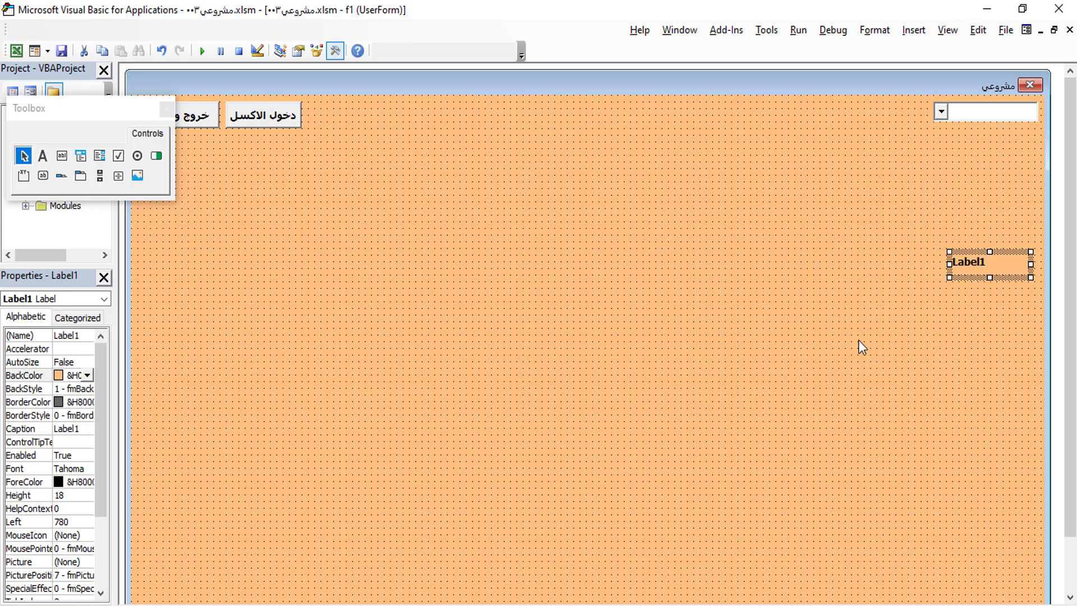
# Step: Clear Label1's caption and set its width to 40
pyautogui.click(85, 428)
pyautogui.doubleClick(84, 429)
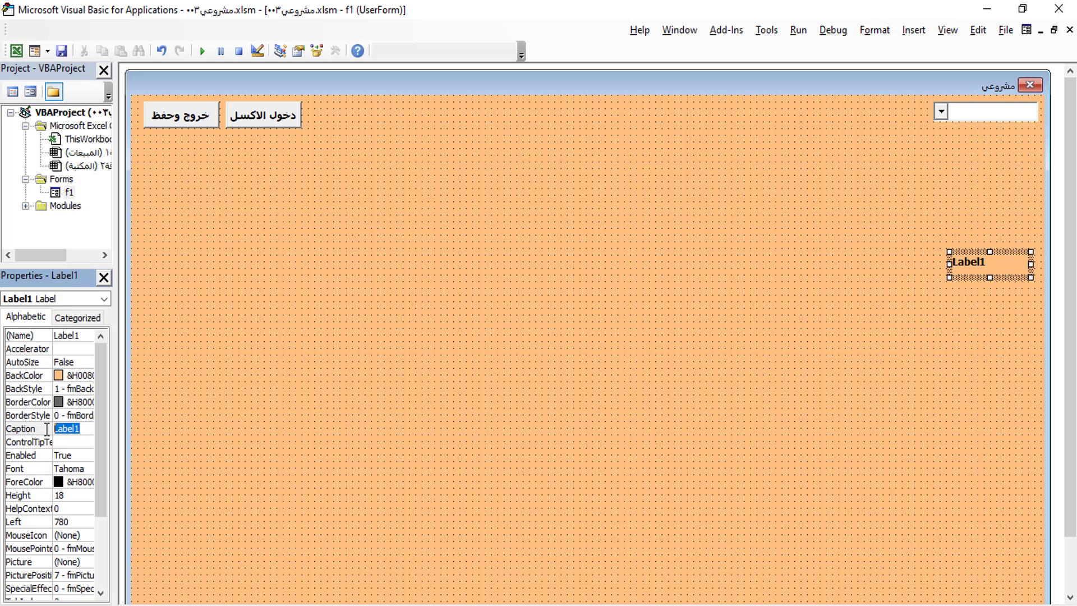
pyautogui.press('BackSpace')
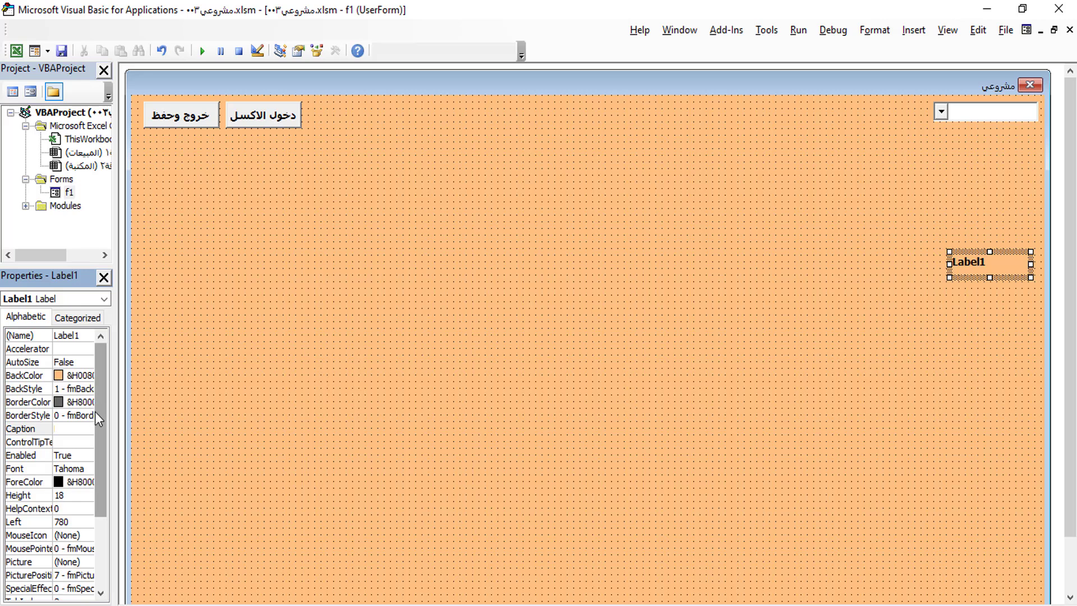
pyautogui.moveTo(99, 411); pyautogui.dragTo(128, 556)
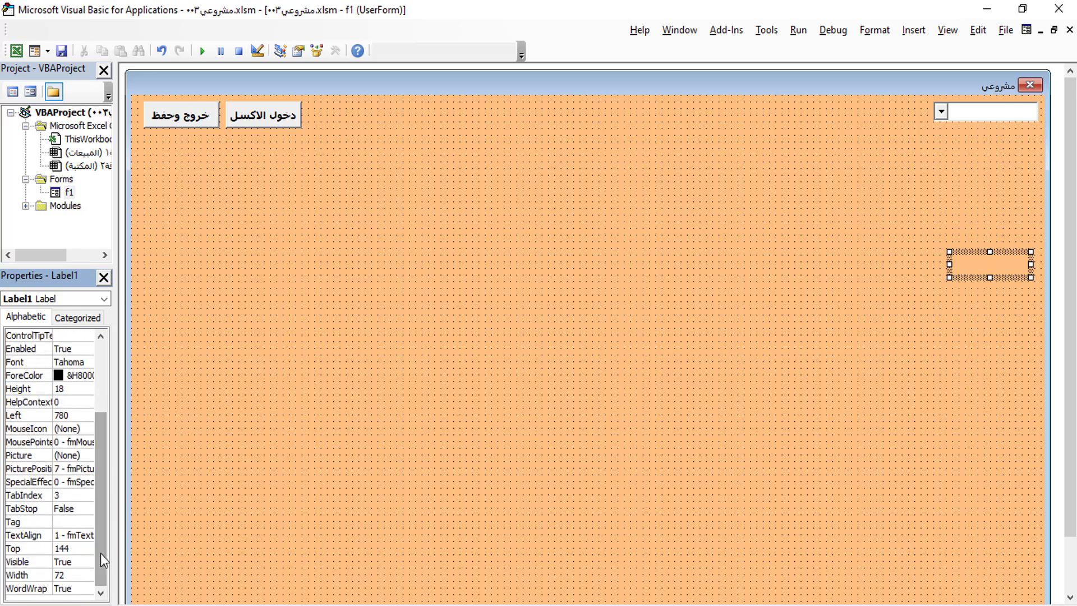
pyautogui.click(60, 575)
pyautogui.moveTo(68, 575); pyautogui.dragTo(53, 575)
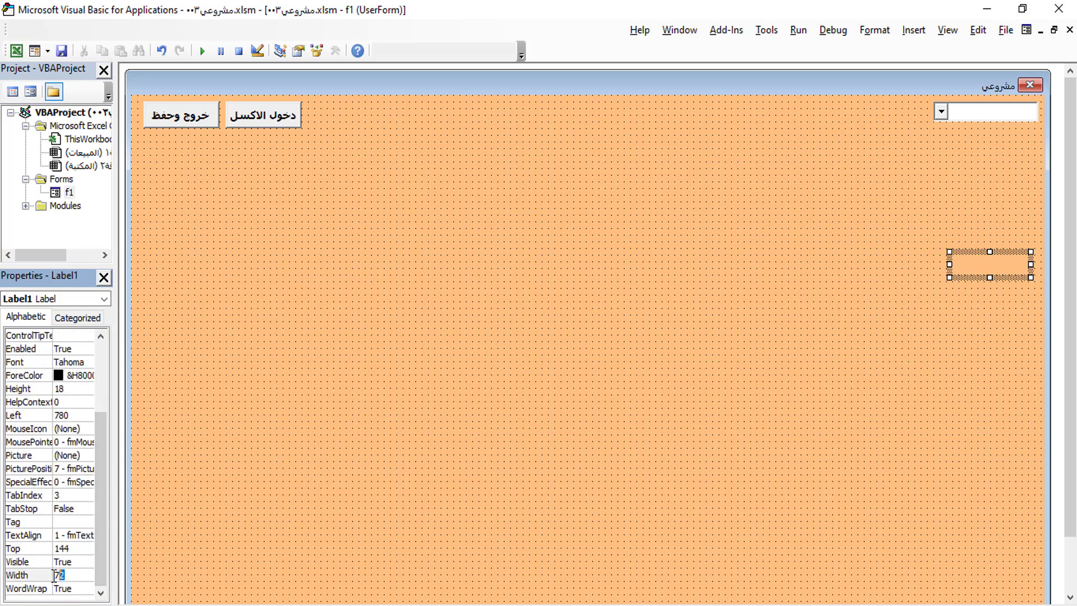
pyautogui.write('40')
pyautogui.click(311, 533)
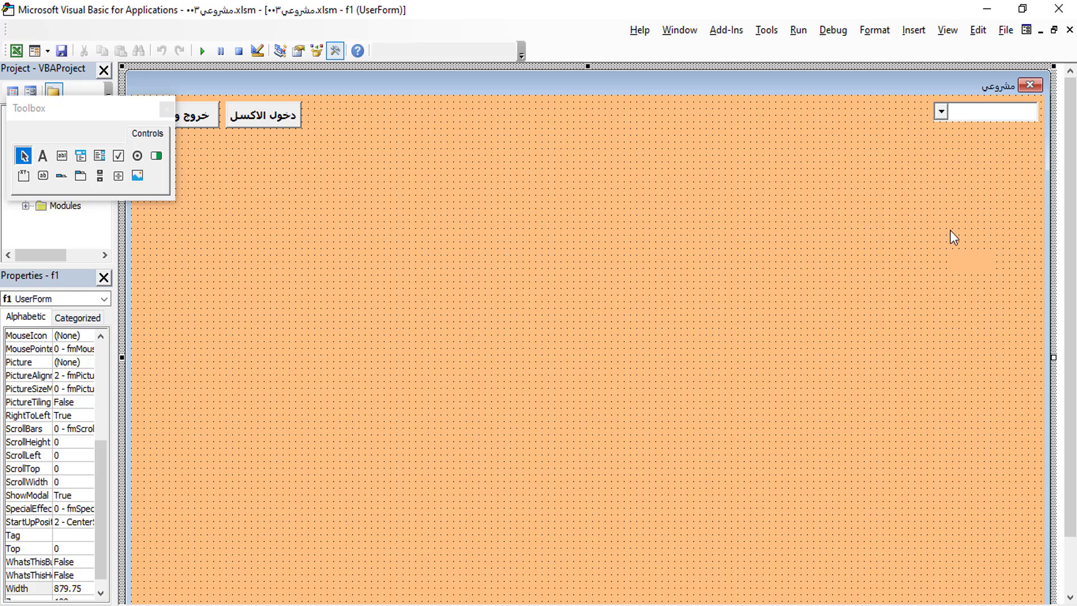
# Step: Set the label's BackColor to light yellow
pyautogui.click(973, 257)
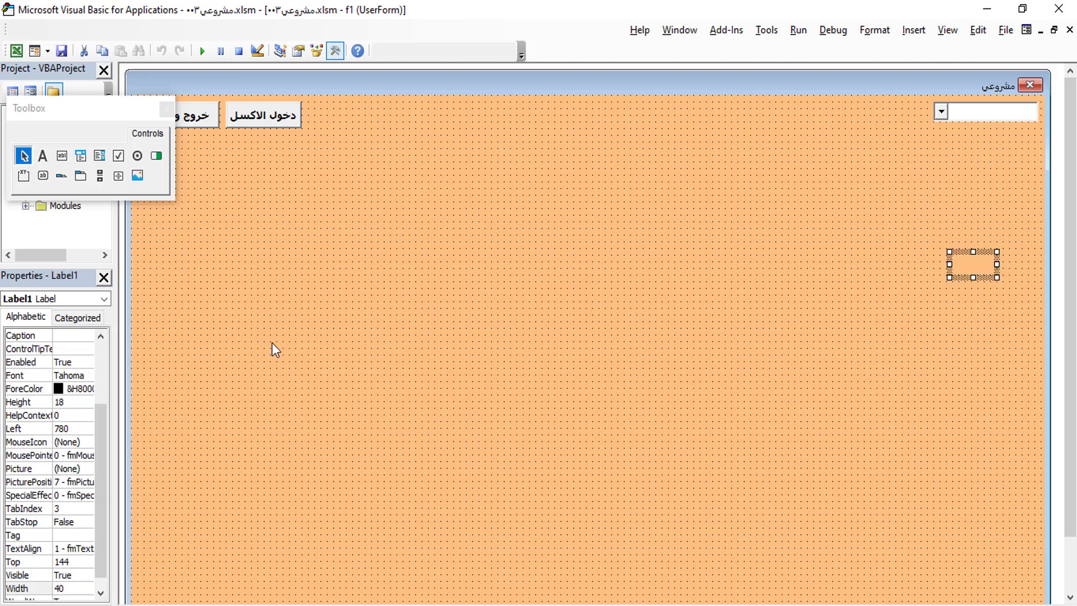
pyautogui.moveTo(99, 395); pyautogui.dragTo(102, 356)
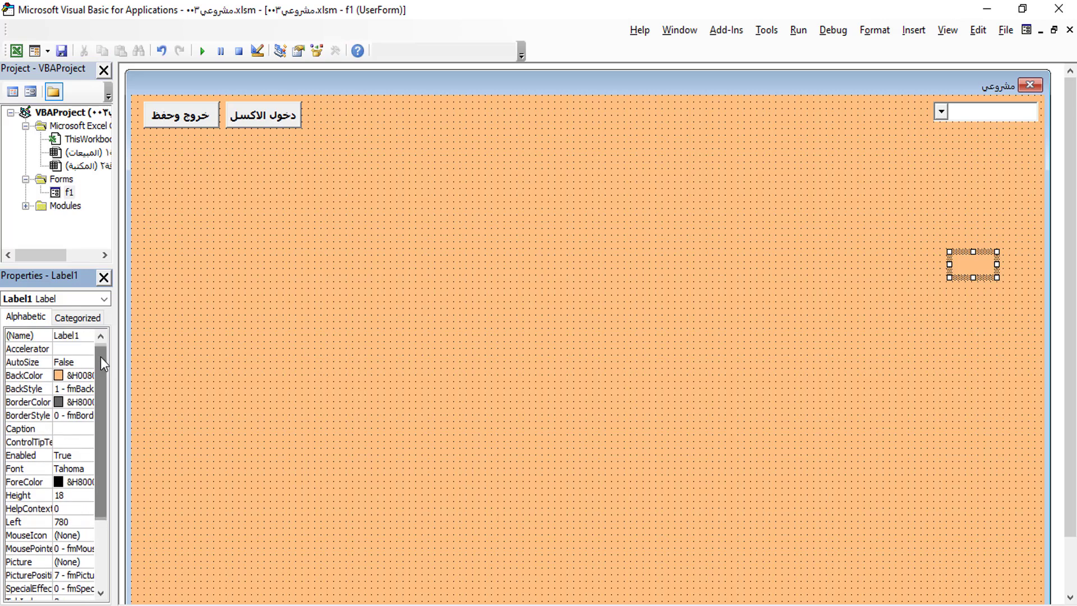
pyautogui.click(44, 376)
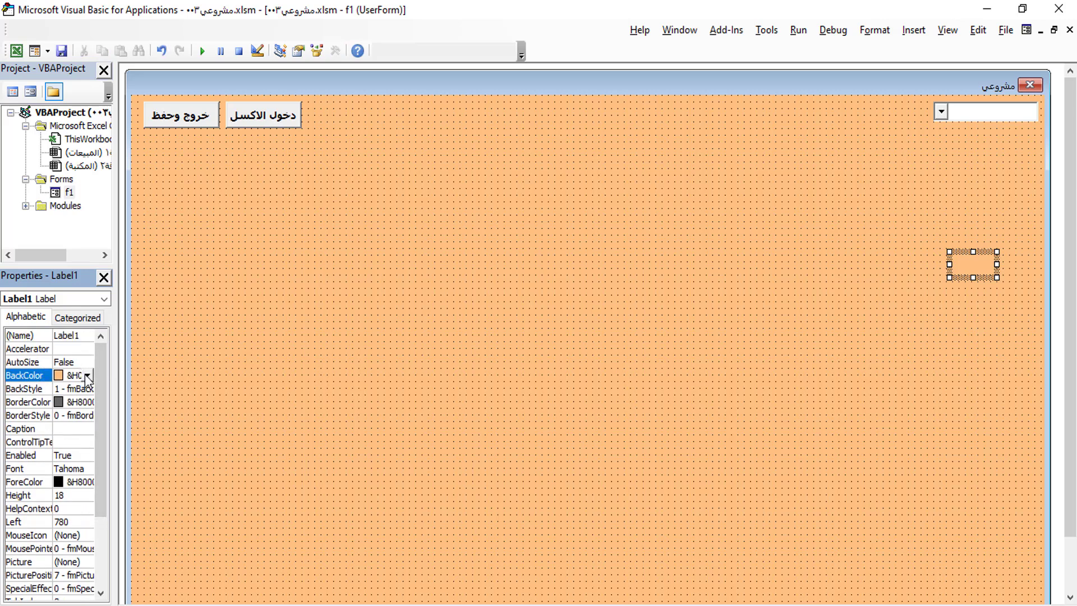
pyautogui.click(87, 375)
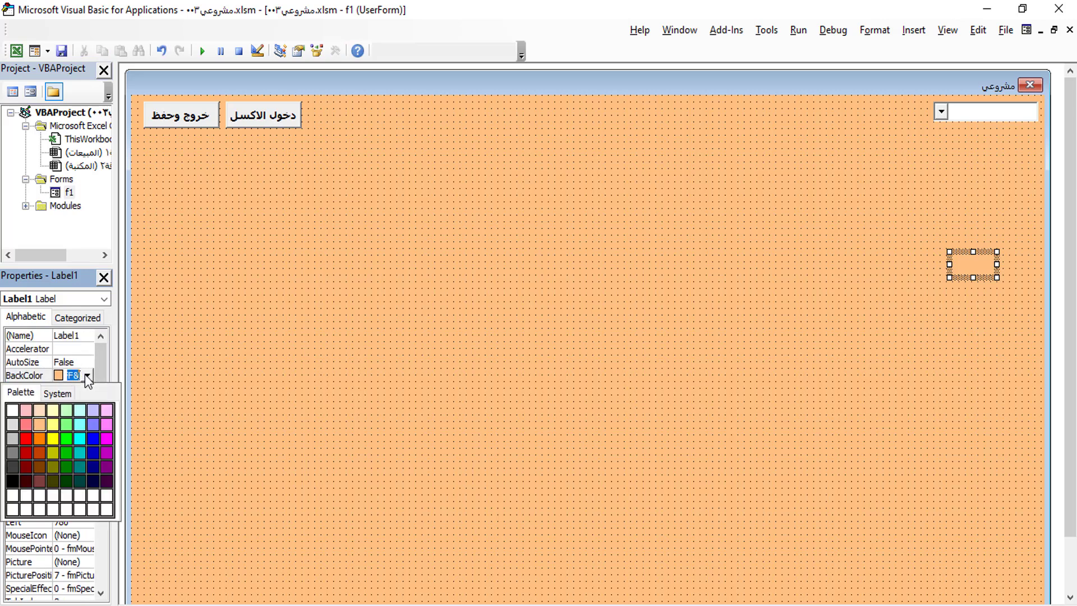
pyautogui.click(53, 424)
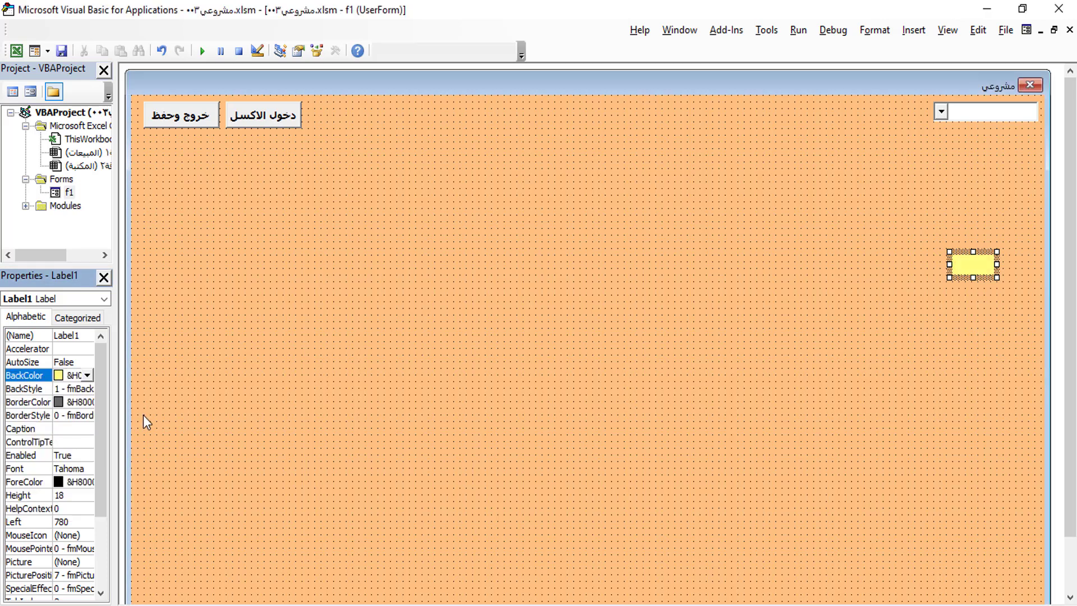
# Step: Rename the label to lblc1
pyautogui.click(48, 335)
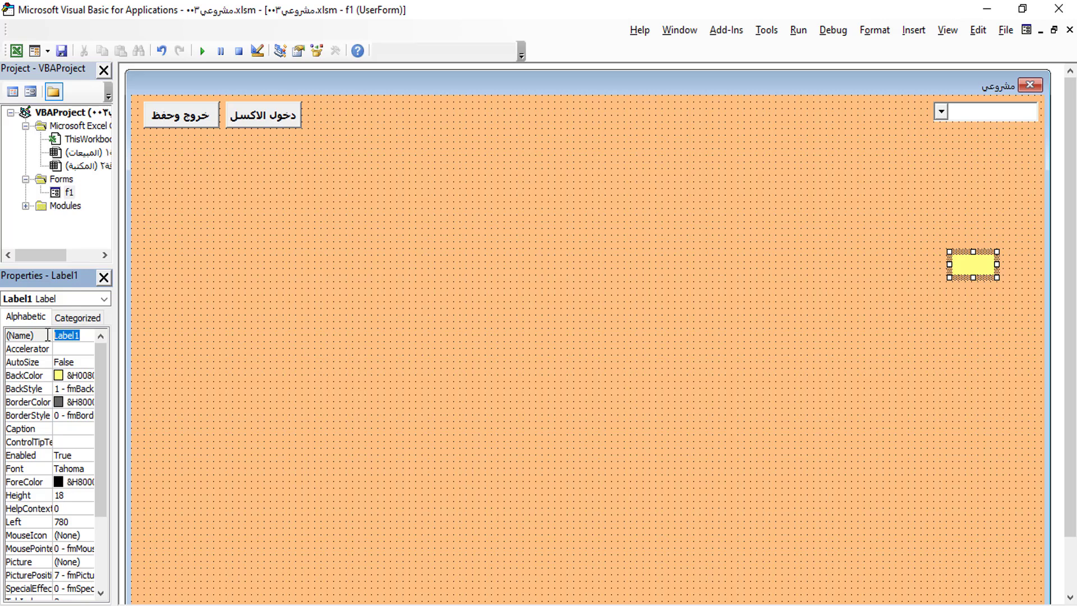
pyautogui.write('l')
pyautogui.write('b')
pyautogui.write('l')
pyautogui.write('c1')
pyautogui.click(884, 296)
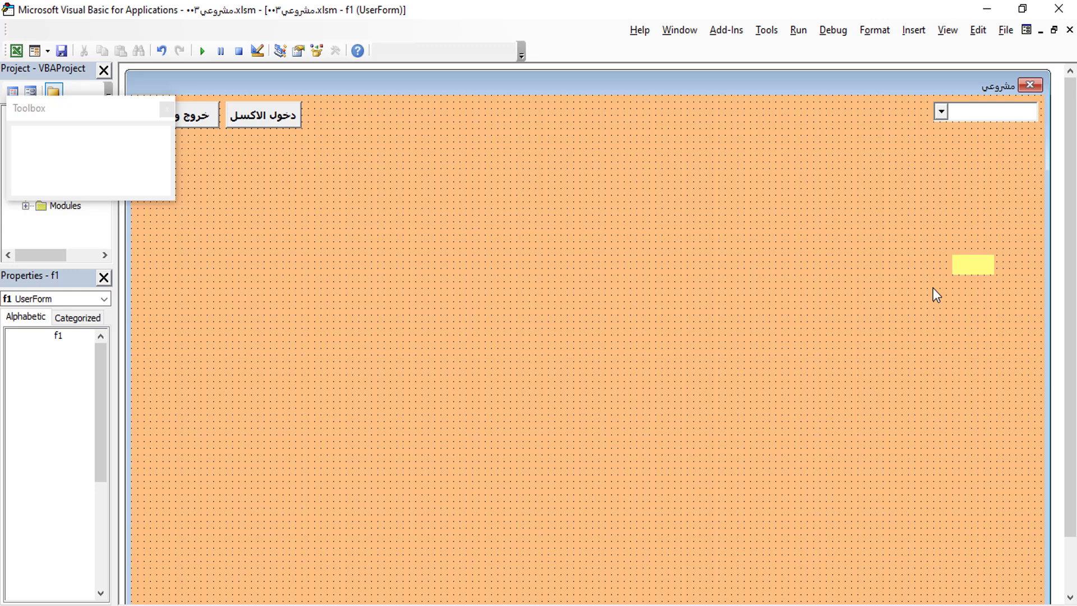
pyautogui.click(965, 273)
pyautogui.rightClick(966, 273)
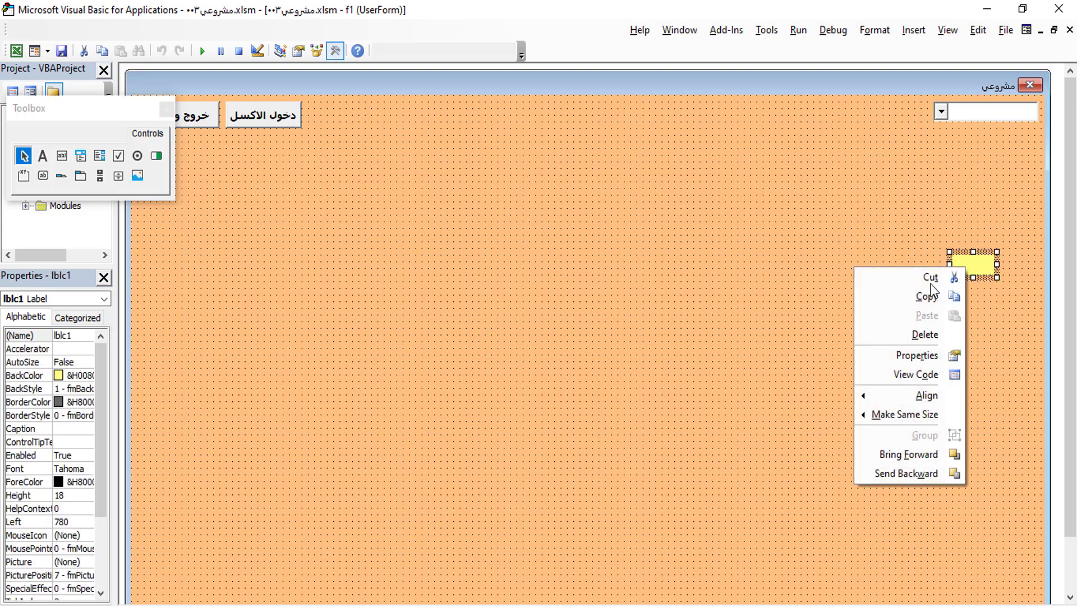
# Step: Paste a copy of the yellow label lblc1 and position it beside the original
pyautogui.click(907, 294)
pyautogui.rightClick(830, 277)
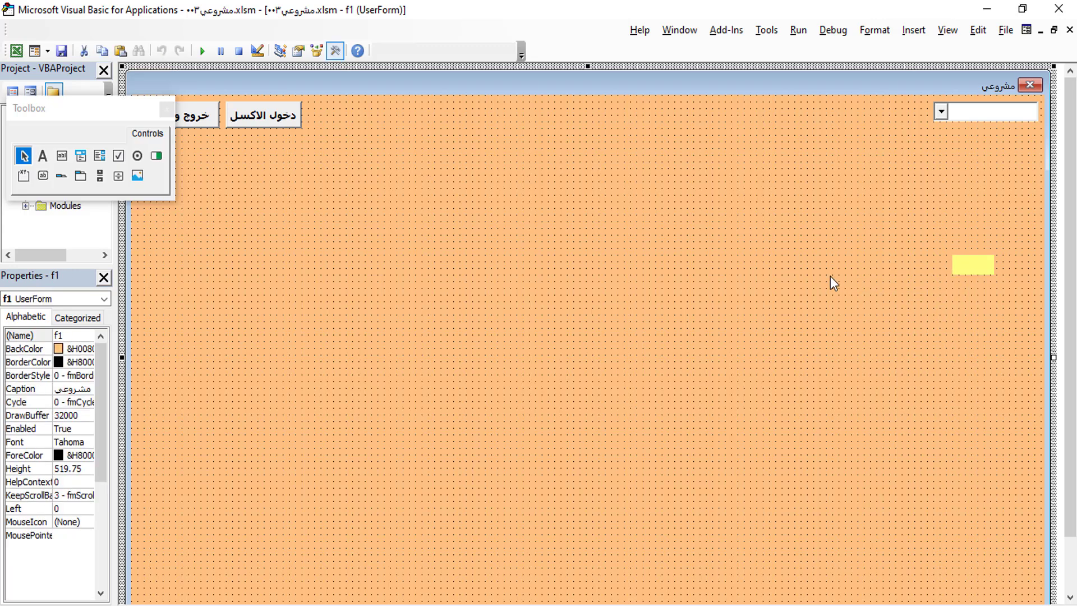
pyautogui.click(790, 307)
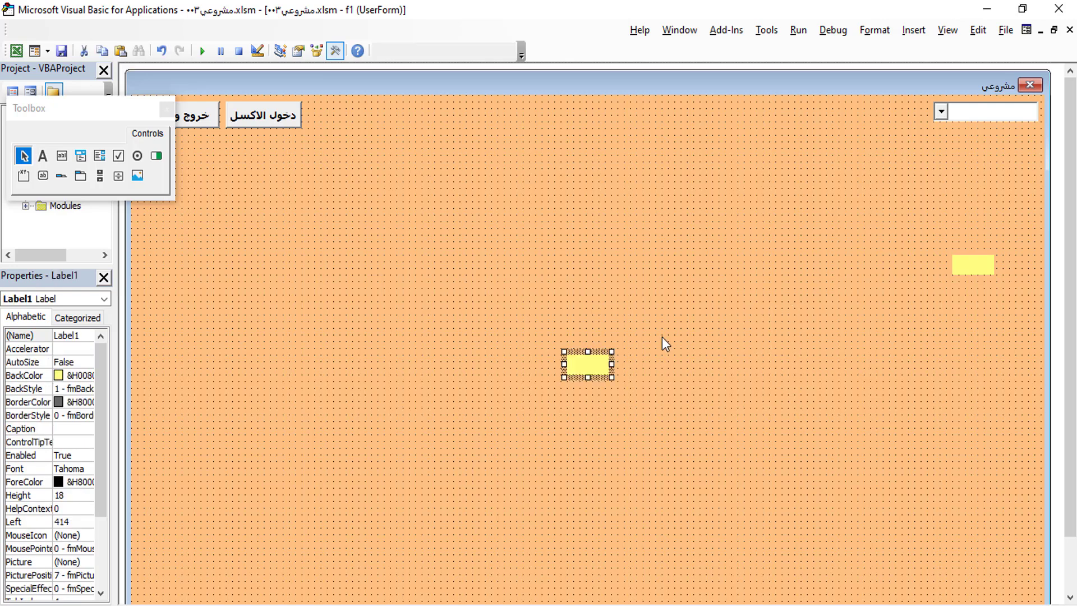
pyautogui.moveTo(585, 352); pyautogui.dragTo(766, 307)
pyautogui.moveTo(862, 261); pyautogui.dragTo(918, 263)
pyautogui.click(841, 303)
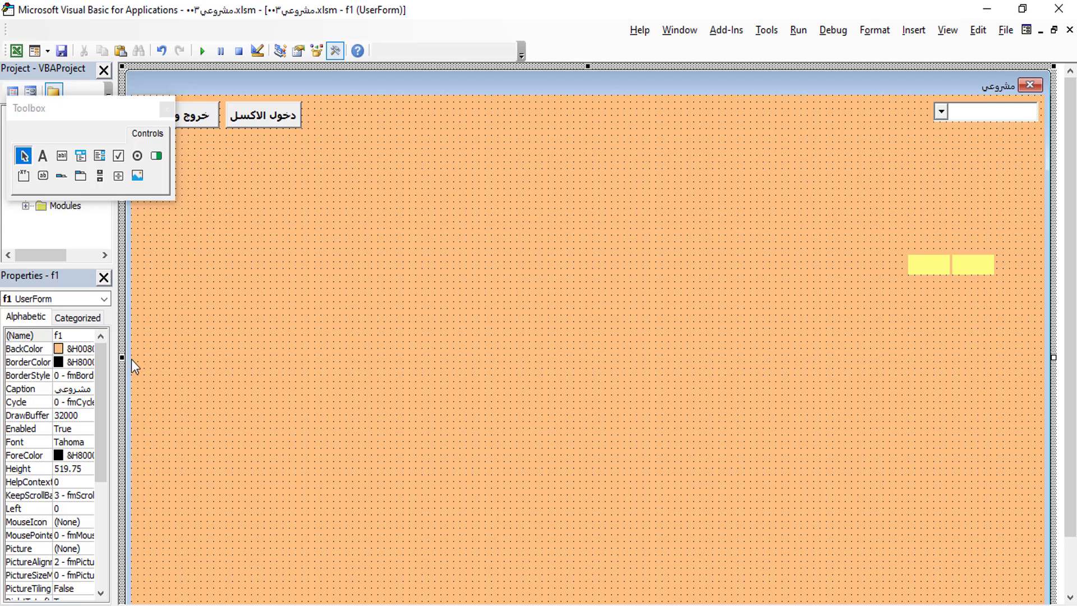
# Step: Widen the left yellow label to 140 and rename it lbl1
pyautogui.moveTo(103, 368); pyautogui.dragTo(118, 508)
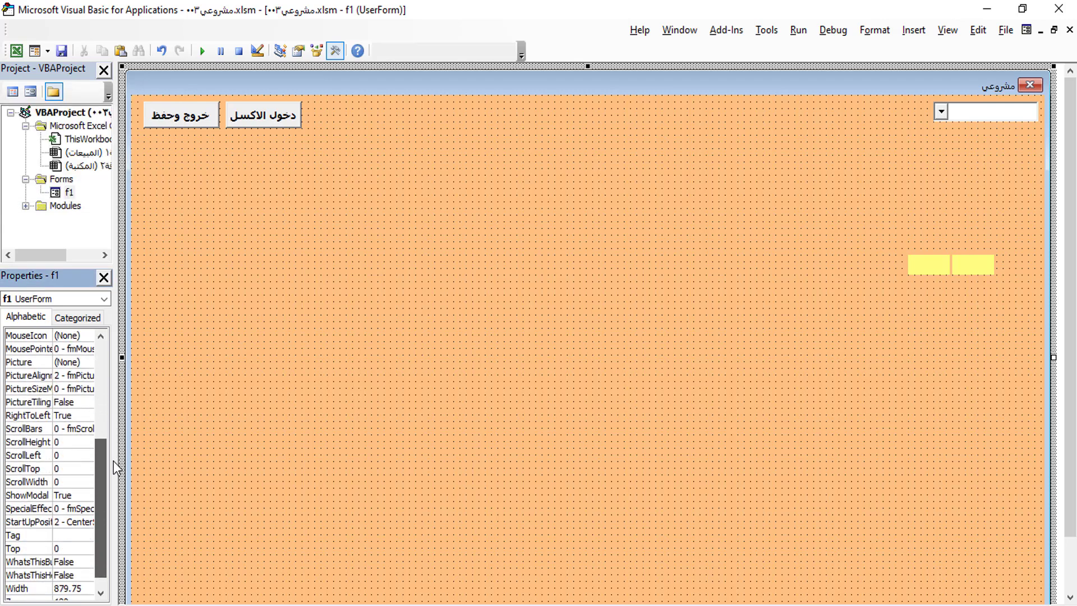
pyautogui.click(1013, 251)
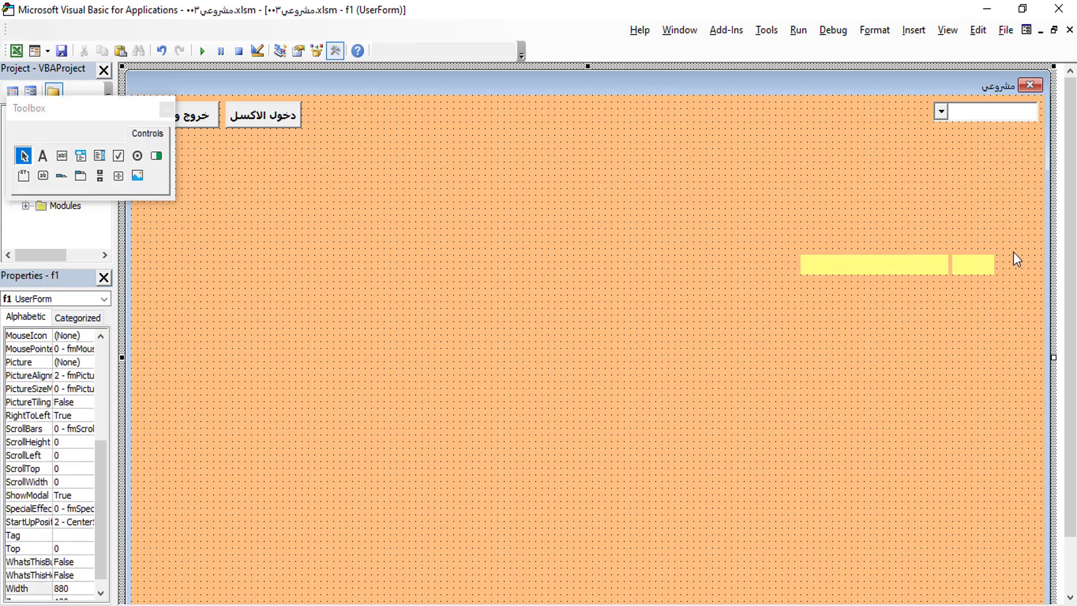
pyautogui.moveTo(997, 249); pyautogui.dragTo(918, 271)
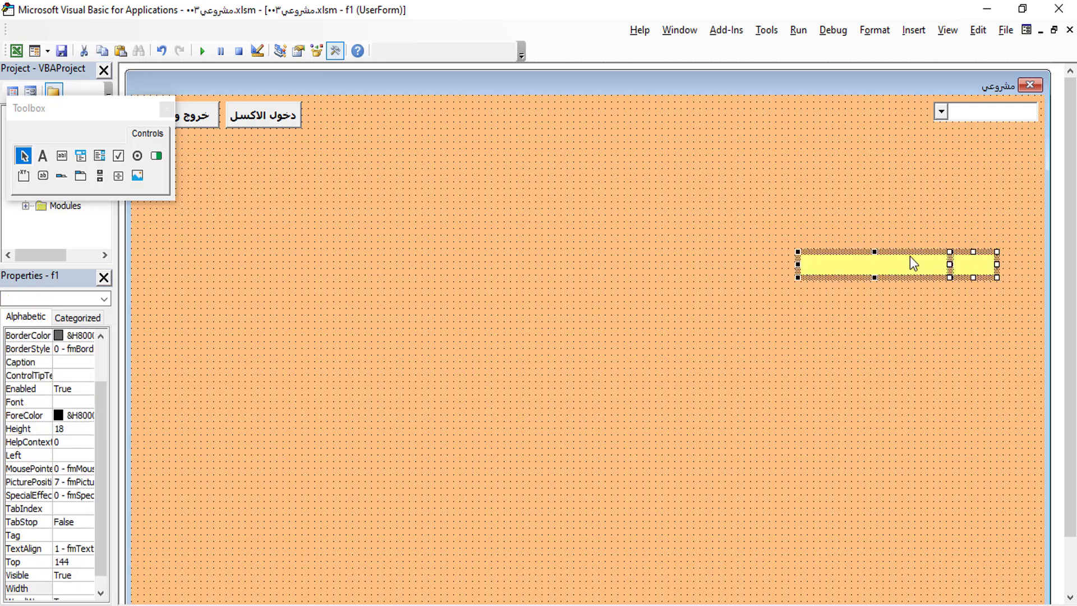
pyautogui.click(885, 280)
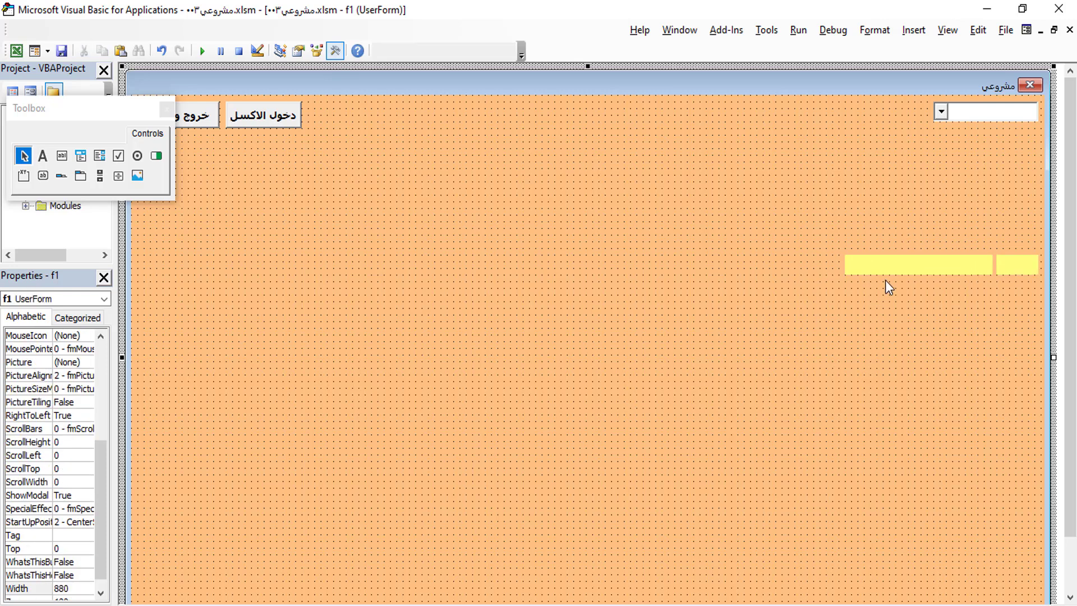
pyautogui.click(886, 264)
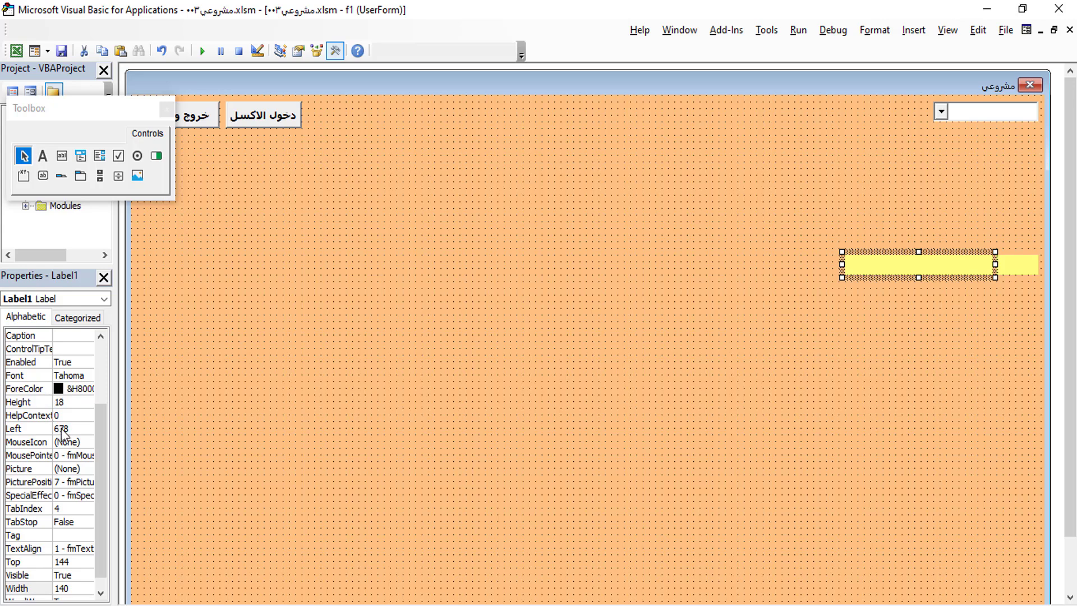
pyautogui.moveTo(99, 437); pyautogui.dragTo(97, 360)
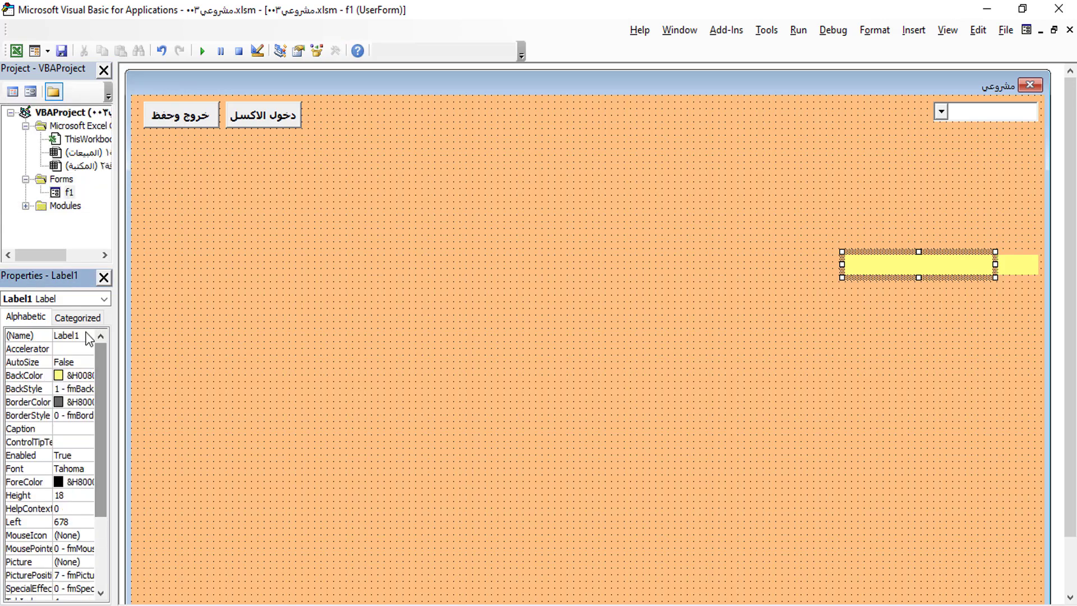
pyautogui.click(35, 334)
pyautogui.click(34, 333)
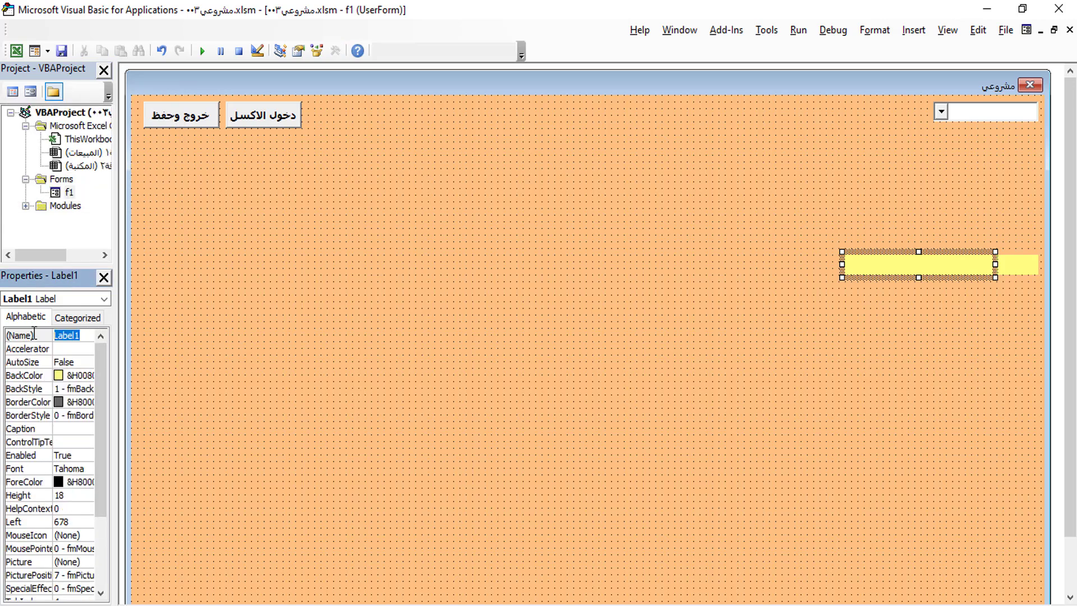
pyautogui.write('lbl')
# Step: Paste a copy of the top-right combo box and move it into the yellow labels' row
pyautogui.click(391, 293)
pyautogui.click(973, 116)
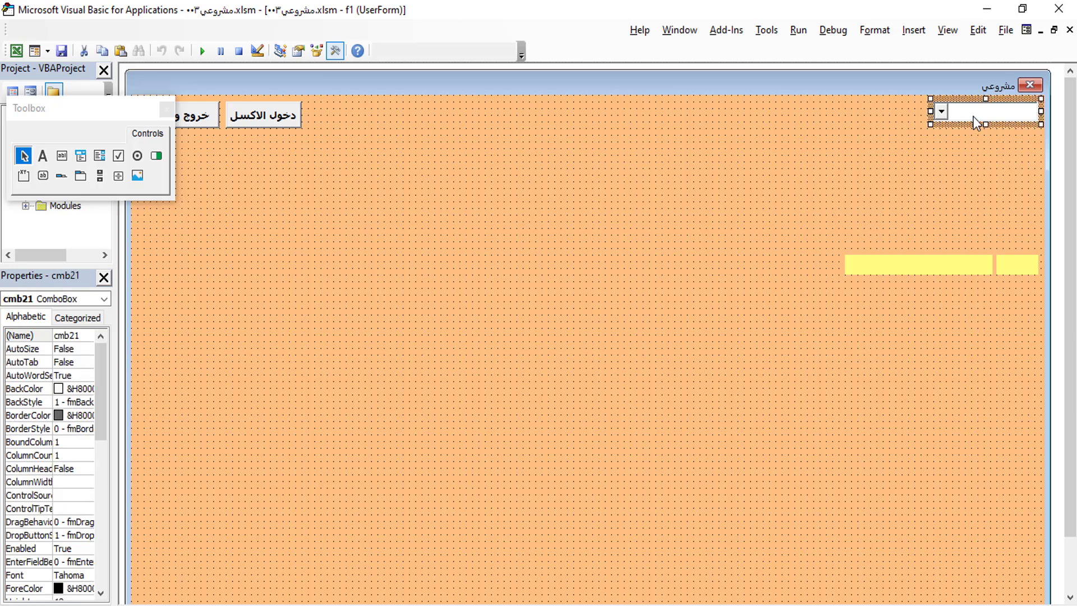
pyautogui.rightClick(974, 116)
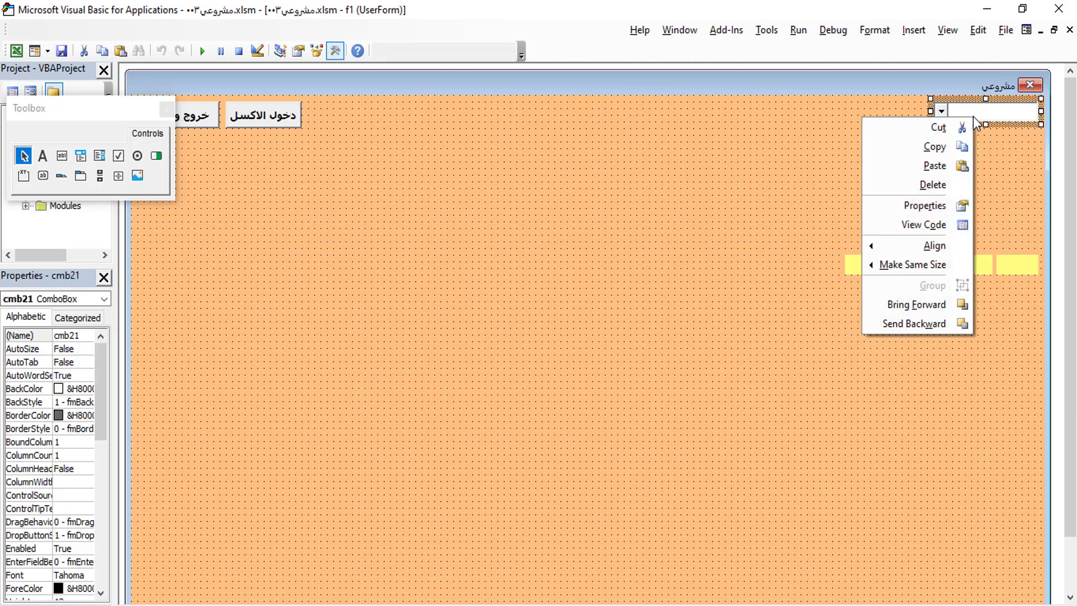
pyautogui.click(927, 147)
pyautogui.rightClick(721, 271)
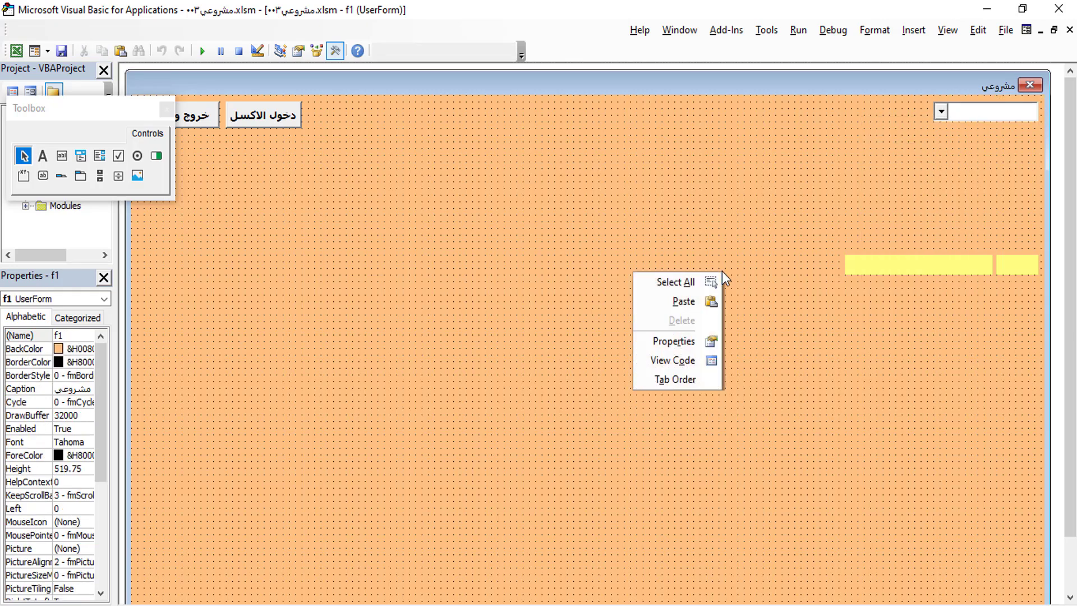
pyautogui.click(682, 301)
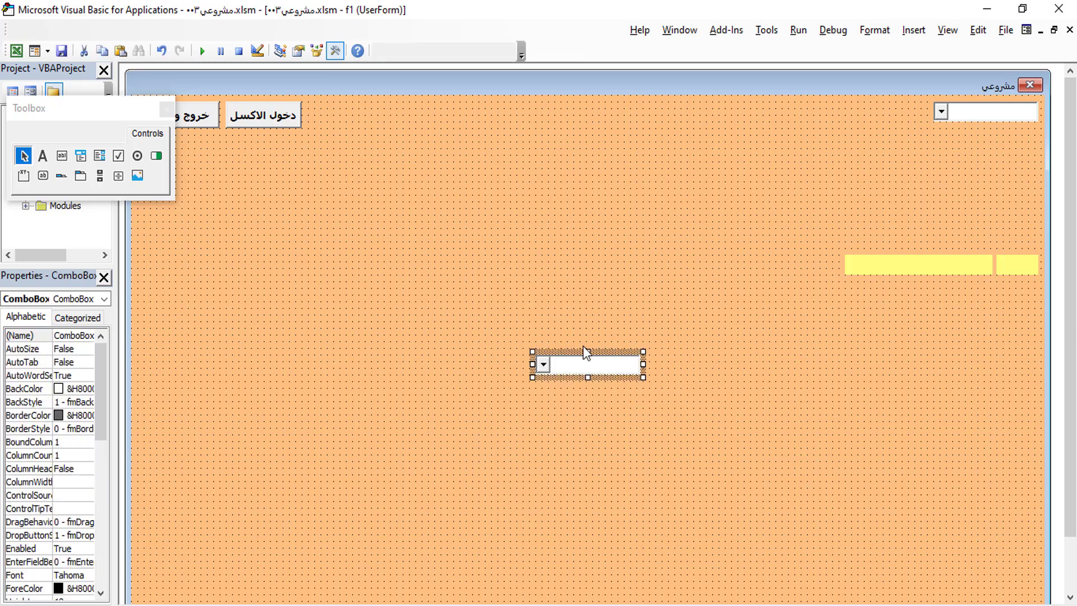
pyautogui.moveTo(583, 347); pyautogui.dragTo(697, 300)
pyautogui.click(57, 336)
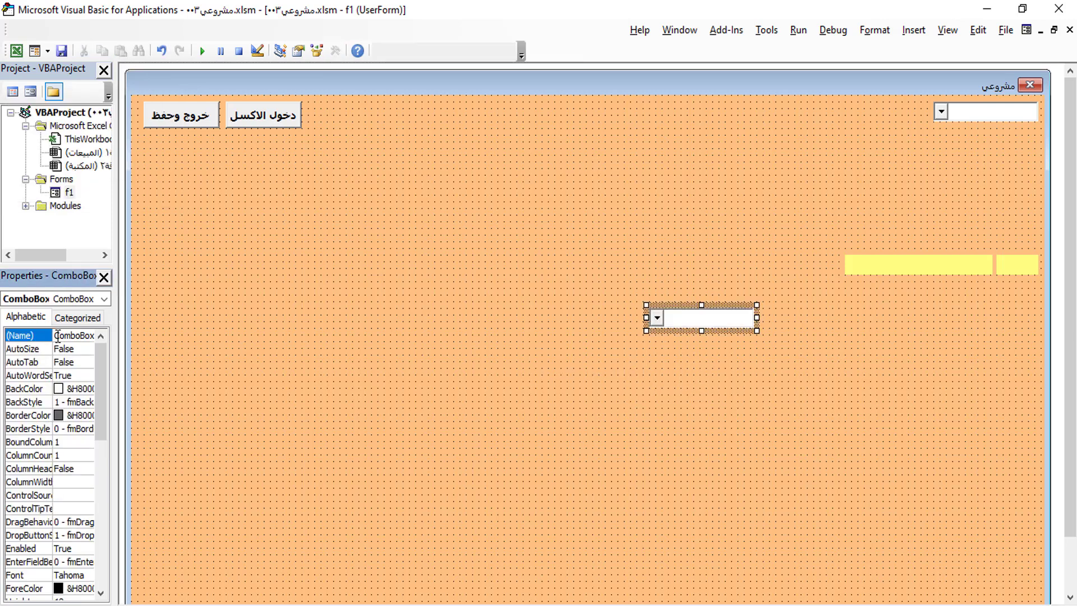
# Step: Rename the pasted combo box cmb1 and set its Width to 240
pyautogui.doubleClick(57, 335)
pyautogui.write('c')
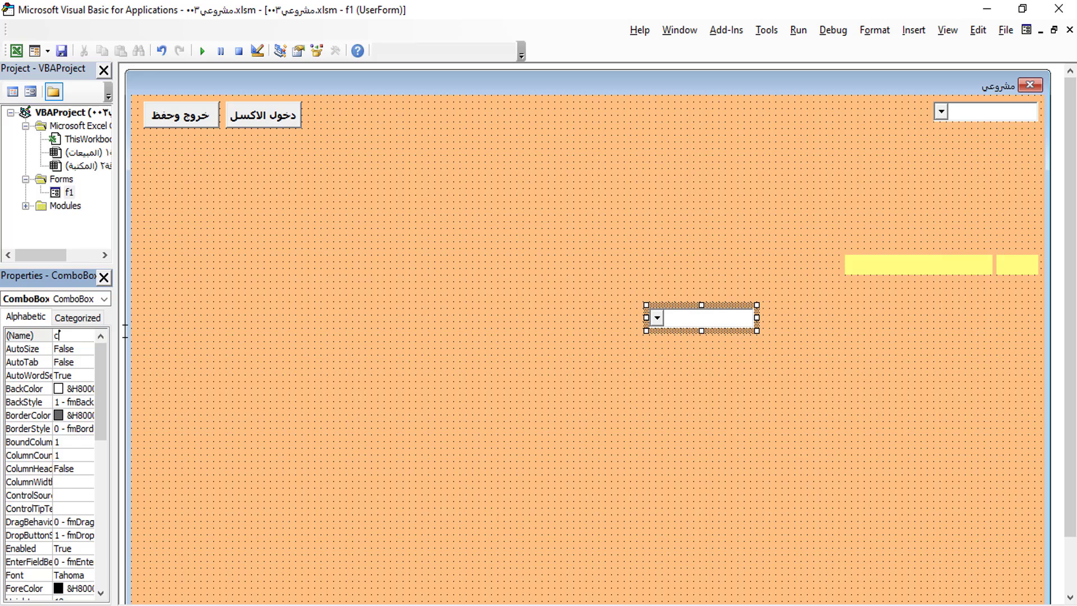
pyautogui.write('mb')
pyautogui.write('1')
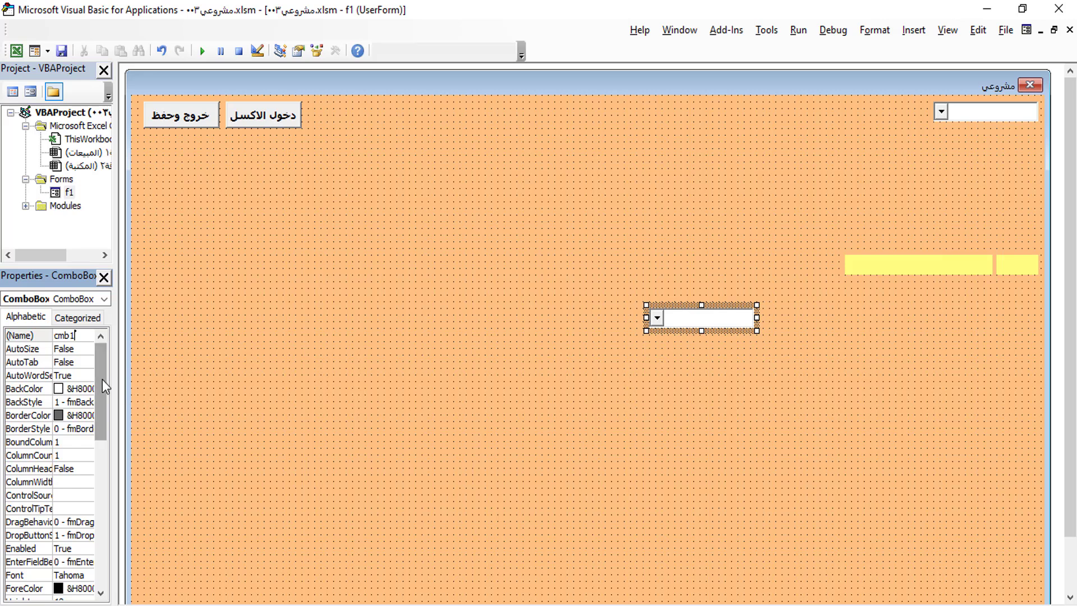
pyautogui.moveTo(103, 379); pyautogui.dragTo(108, 526)
pyautogui.click(46, 588)
pyautogui.write('2')
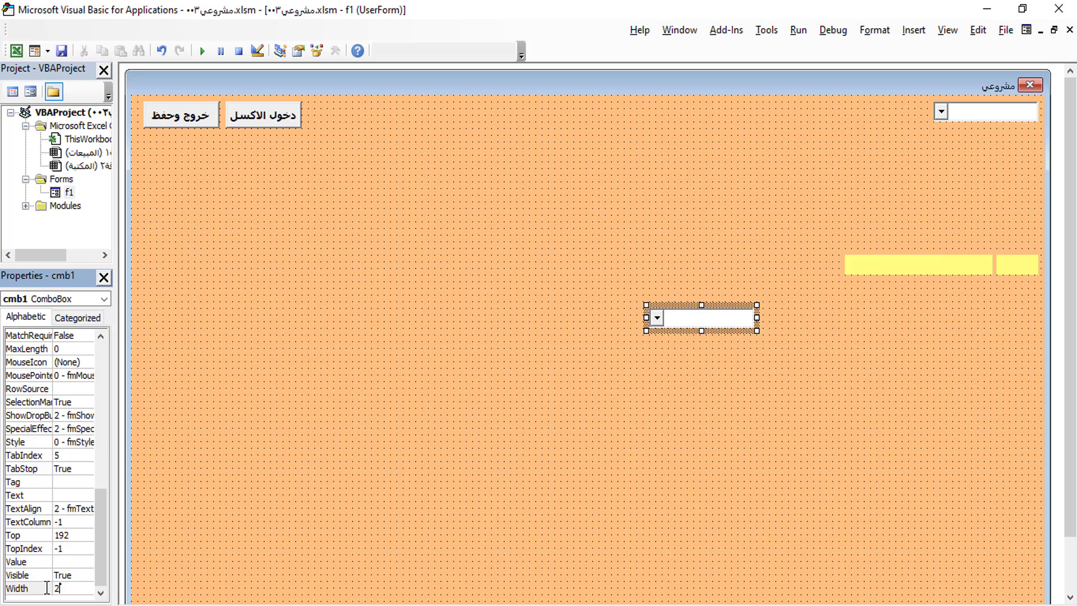
pyautogui.write('40')
pyautogui.click(1000, 231)
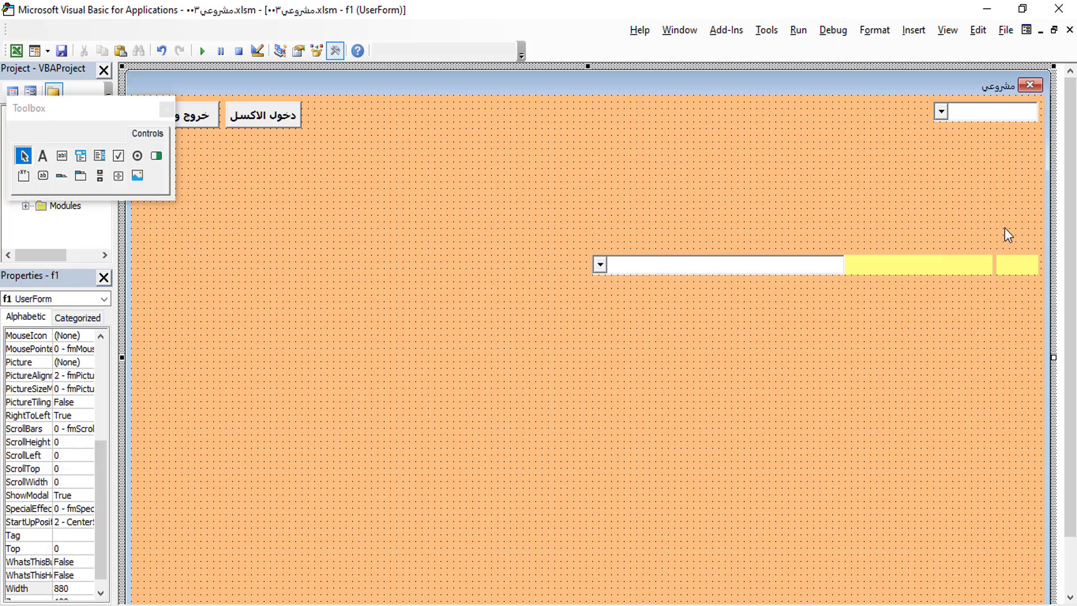
pyautogui.click(709, 270)
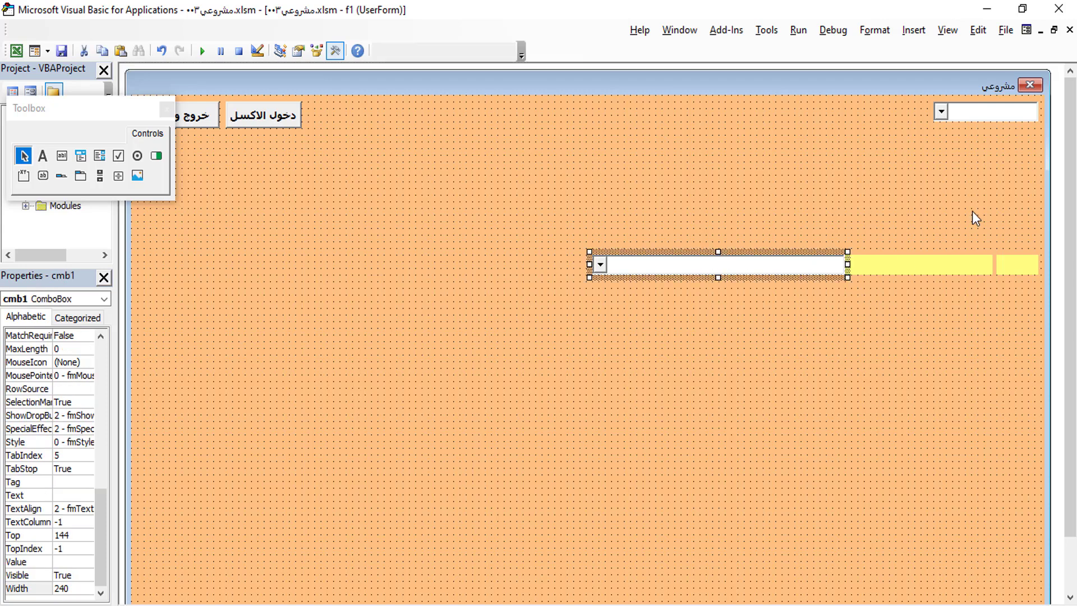
# Step: Duplicate the combo box and two labels row, placing the copy directly below as row two
pyautogui.moveTo(1027, 231); pyautogui.dragTo(658, 307)
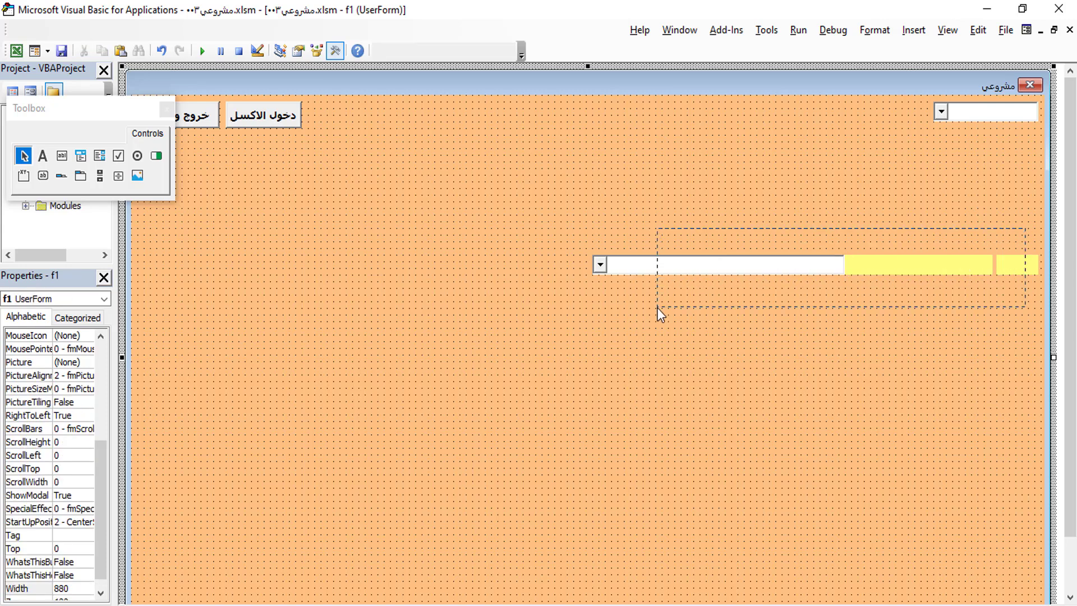
pyautogui.rightClick(673, 254)
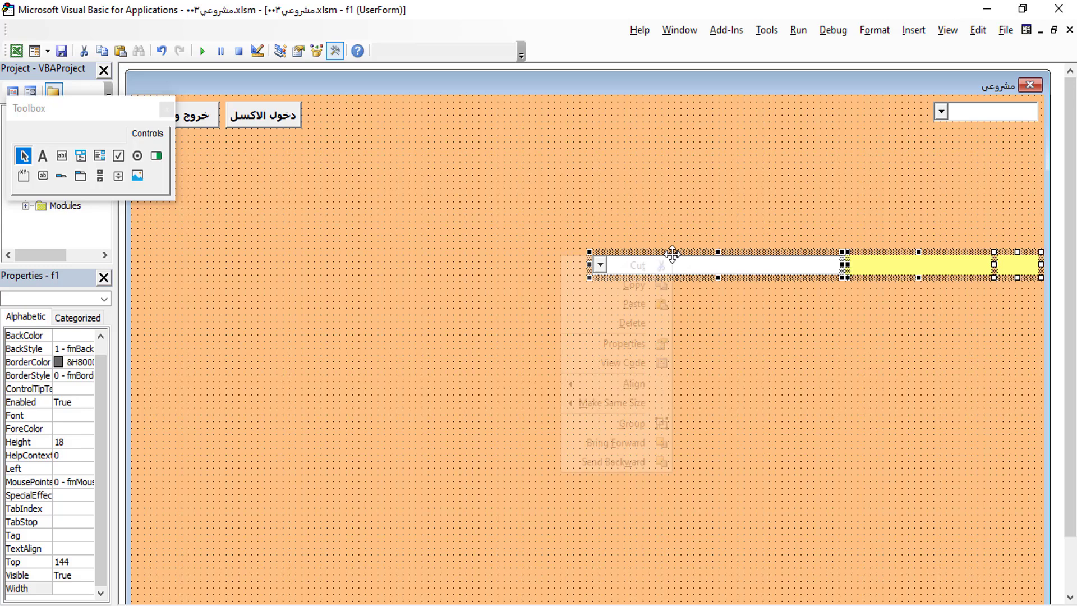
pyautogui.click(659, 285)
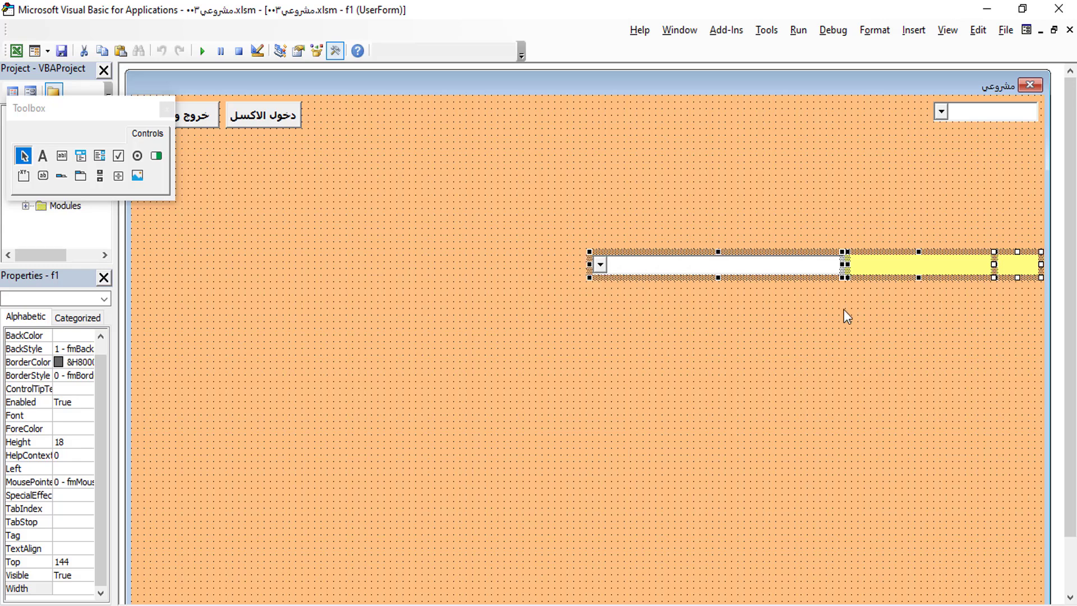
pyautogui.rightClick(749, 406)
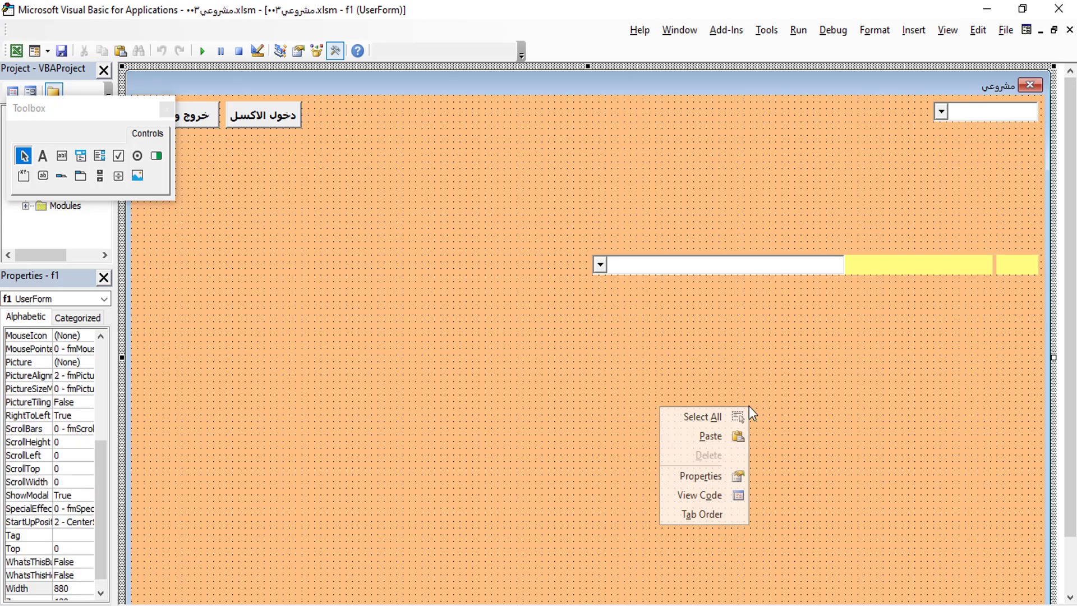
pyautogui.click(699, 436)
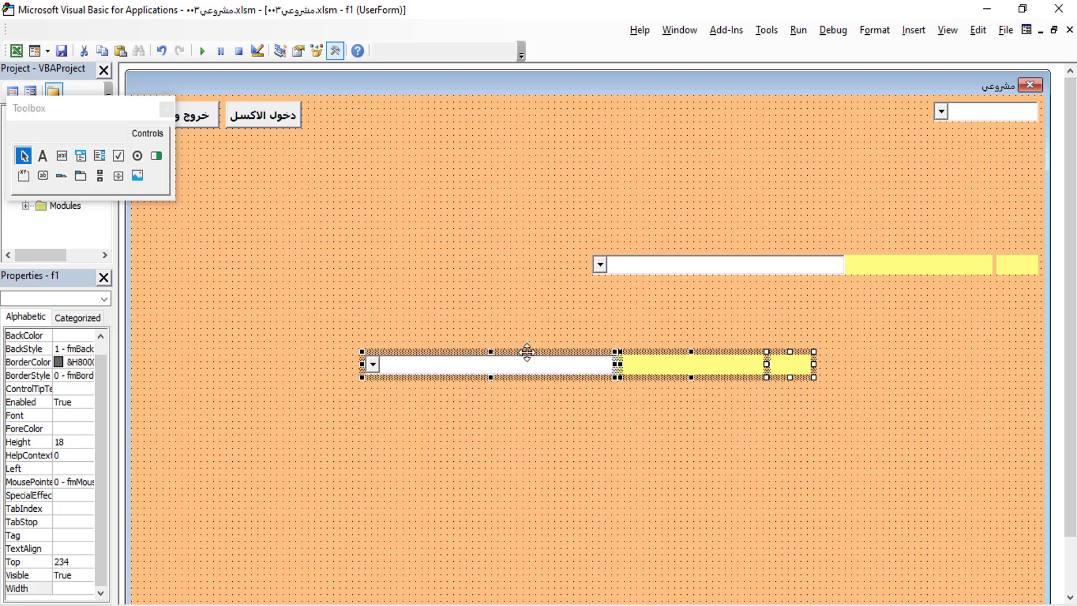
pyautogui.moveTo(527, 349); pyautogui.dragTo(755, 277)
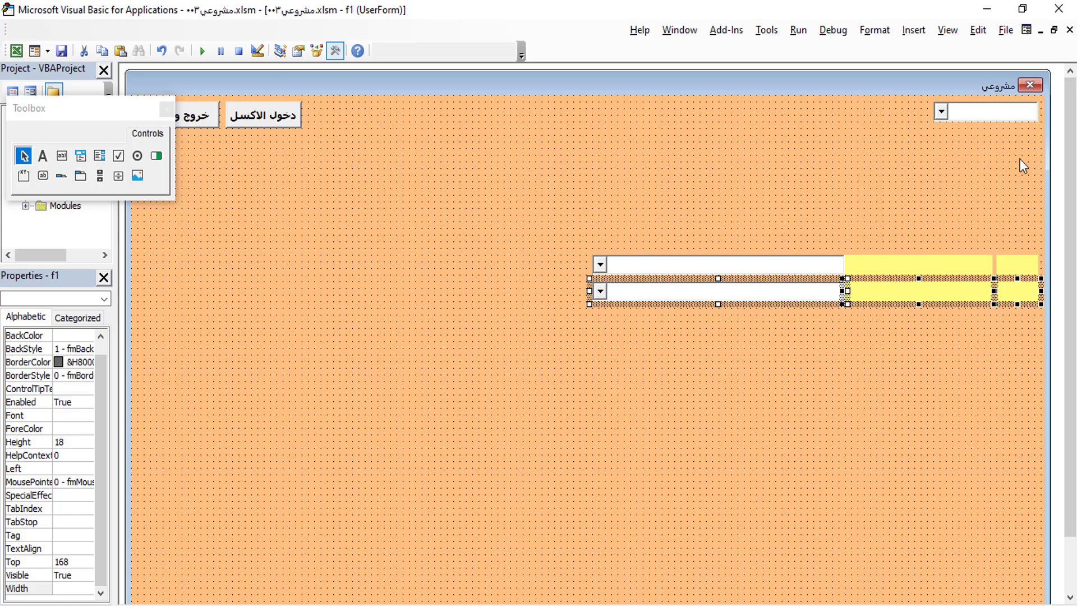
# Step: Copy both rows and place the pasted pair underneath as rows three and four
pyautogui.moveTo(1030, 223); pyautogui.dragTo(756, 264)
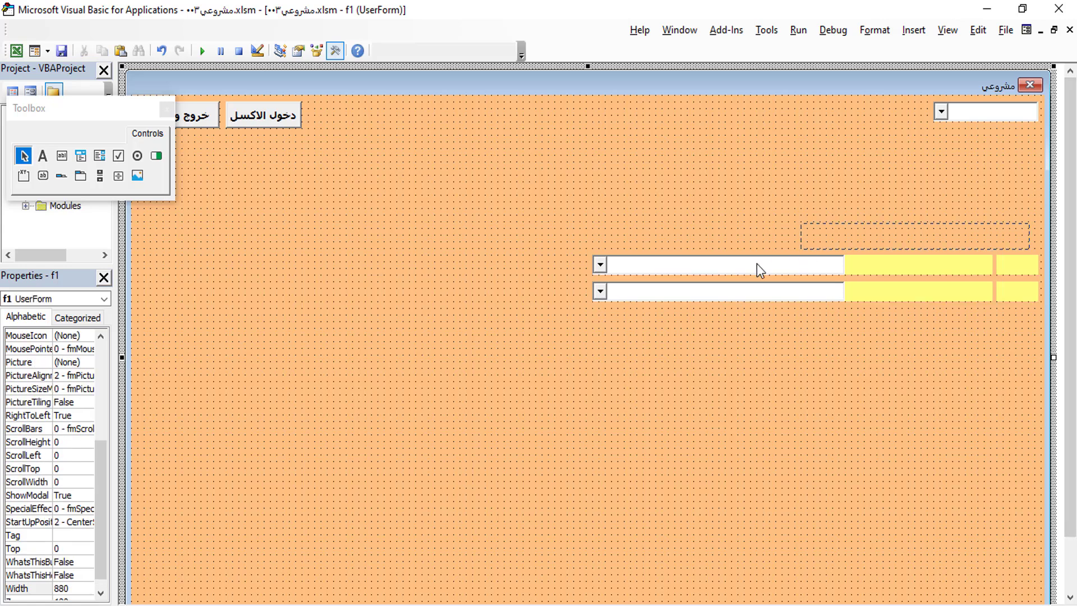
pyautogui.moveTo(718, 311); pyautogui.dragTo(716, 309)
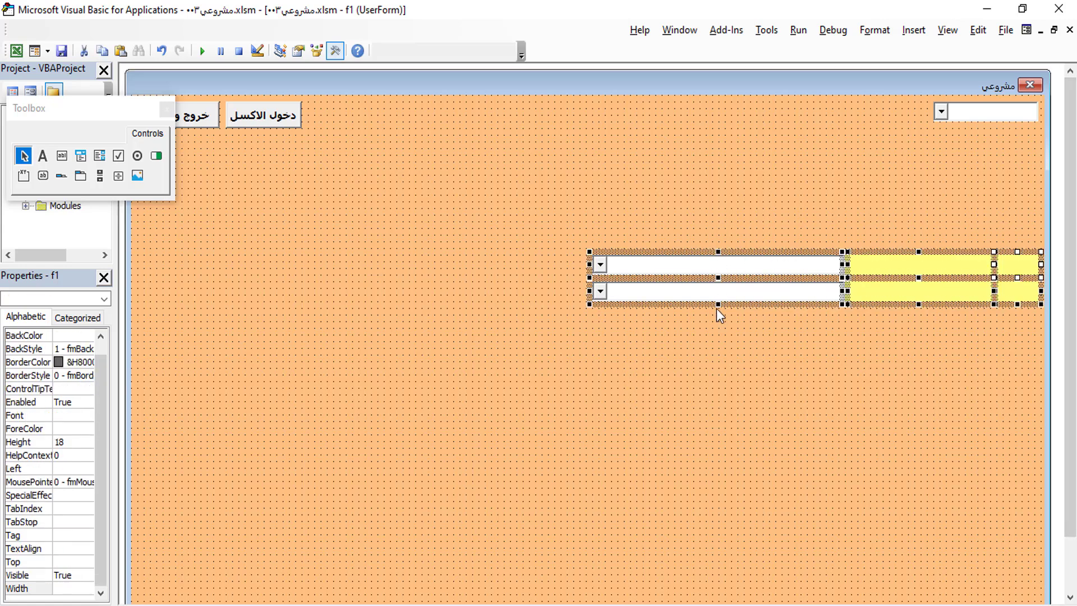
pyautogui.rightClick(728, 260)
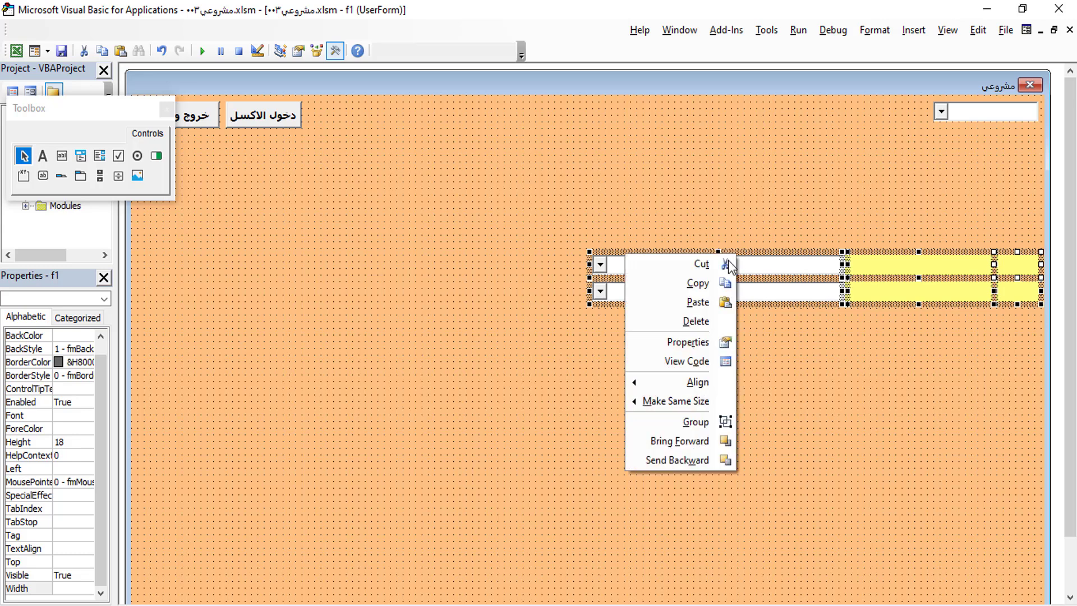
pyautogui.click(688, 284)
pyautogui.rightClick(474, 438)
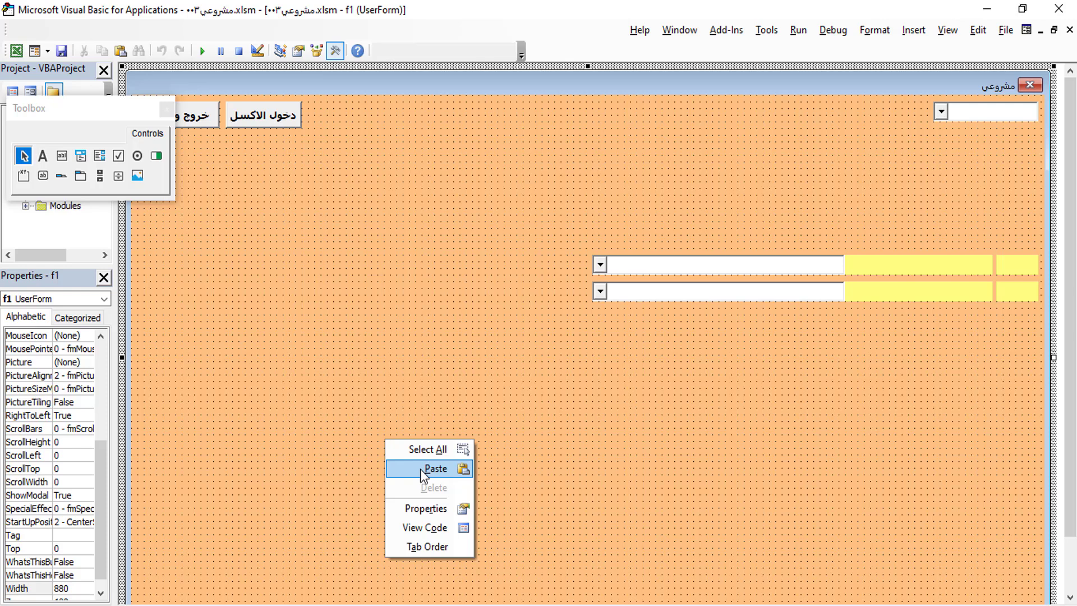
pyautogui.click(419, 469)
pyautogui.moveTo(564, 344); pyautogui.dragTo(796, 313)
# Step: Paste two more pairs of rows below, forming rows five through eight
pyautogui.click(424, 444)
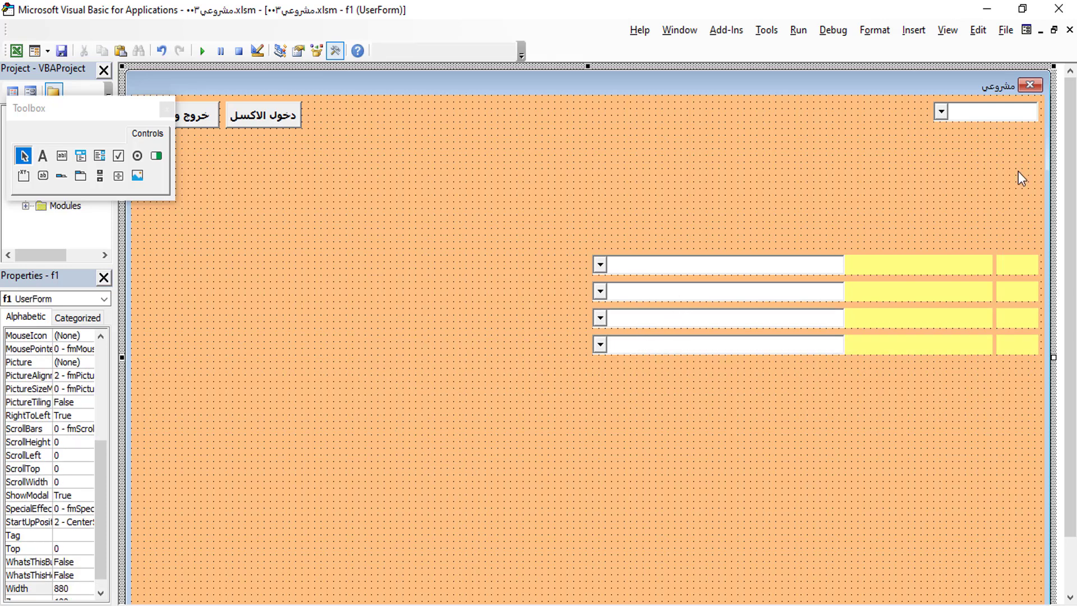
pyautogui.rightClick(421, 507)
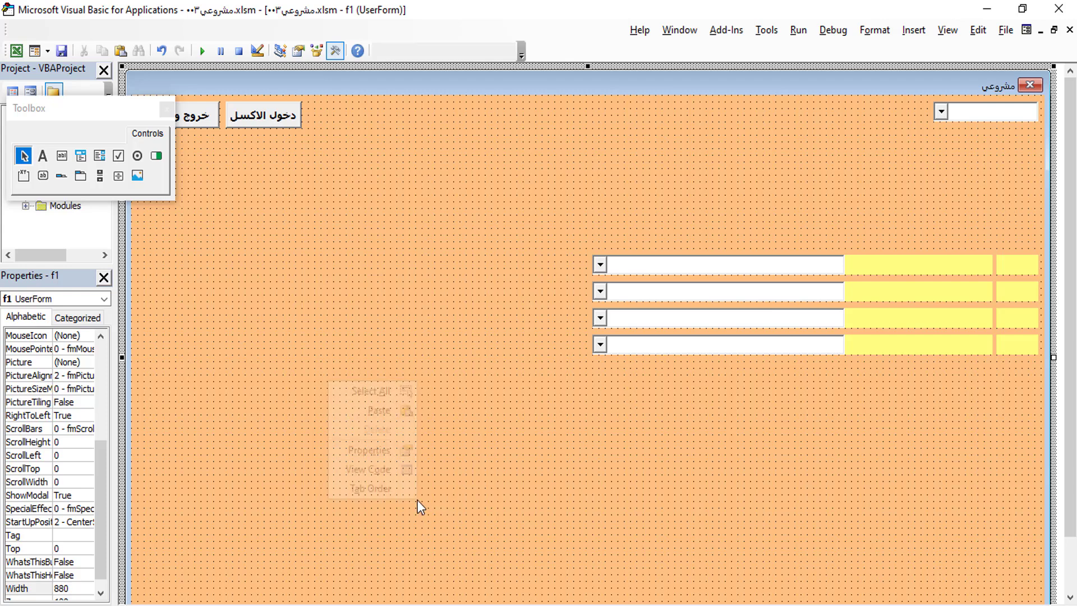
pyautogui.click(377, 416)
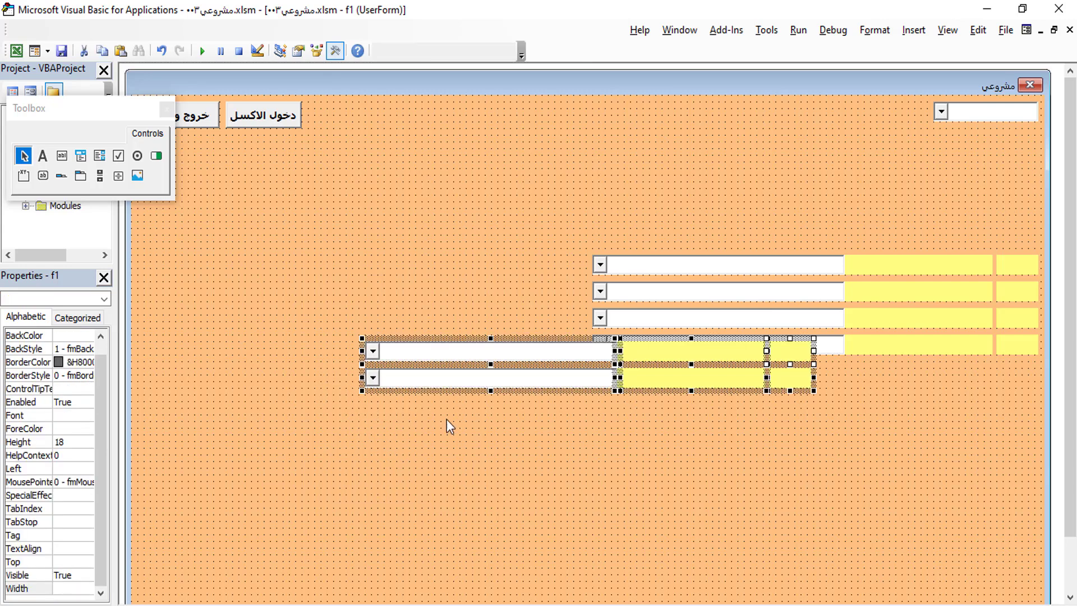
pyautogui.moveTo(463, 338); pyautogui.dragTo(693, 351)
pyautogui.rightClick(355, 362)
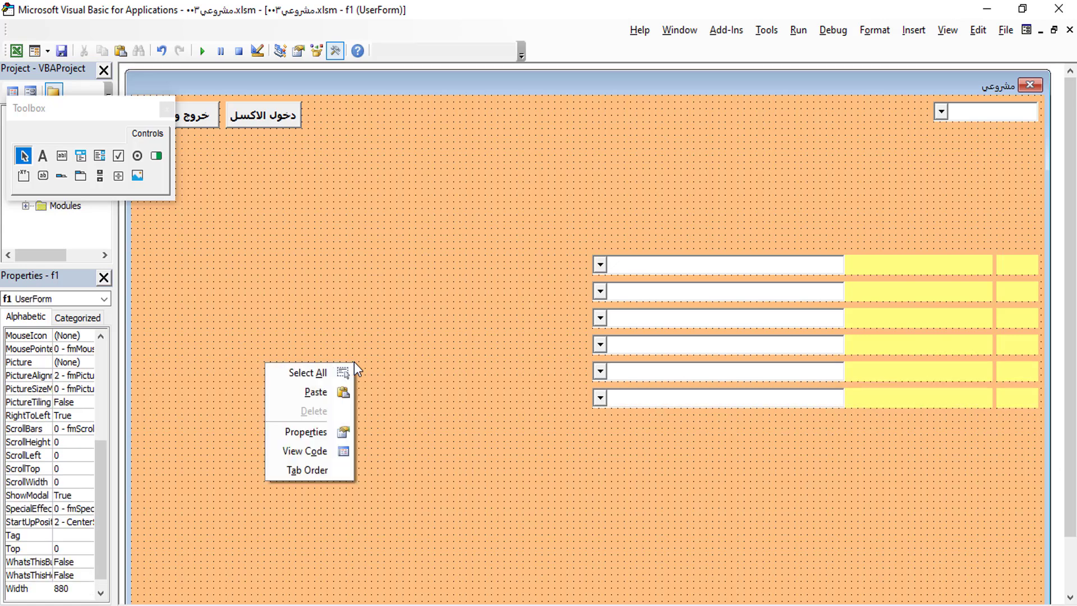
pyautogui.click(300, 391)
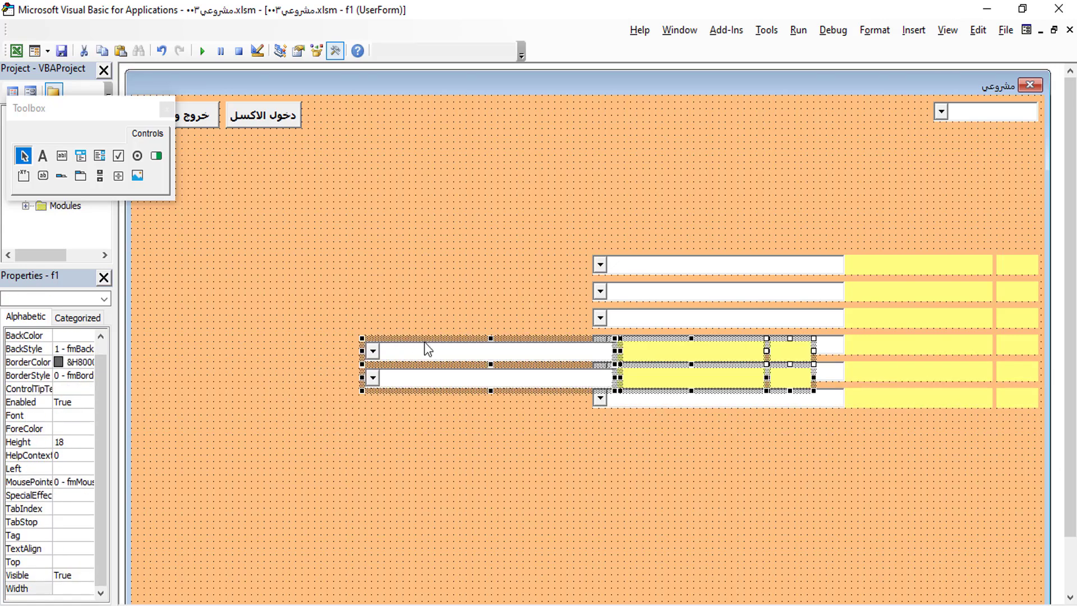
pyautogui.moveTo(427, 349); pyautogui.dragTo(654, 422)
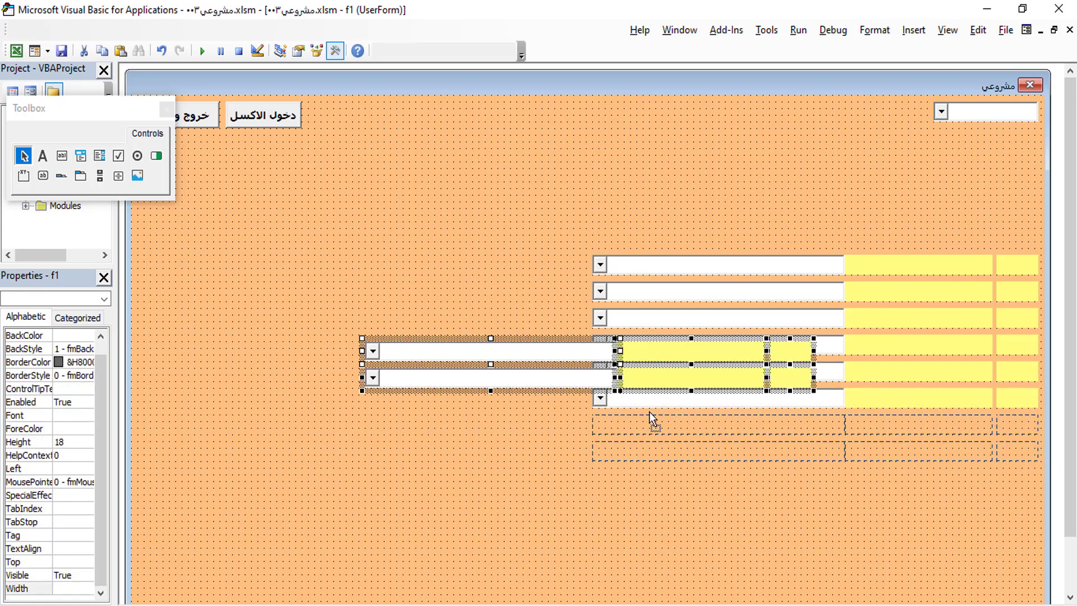
# Step: Add the final pair as rows nine and ten, then select all ten rows
pyautogui.rightClick(292, 335)
pyautogui.click(241, 366)
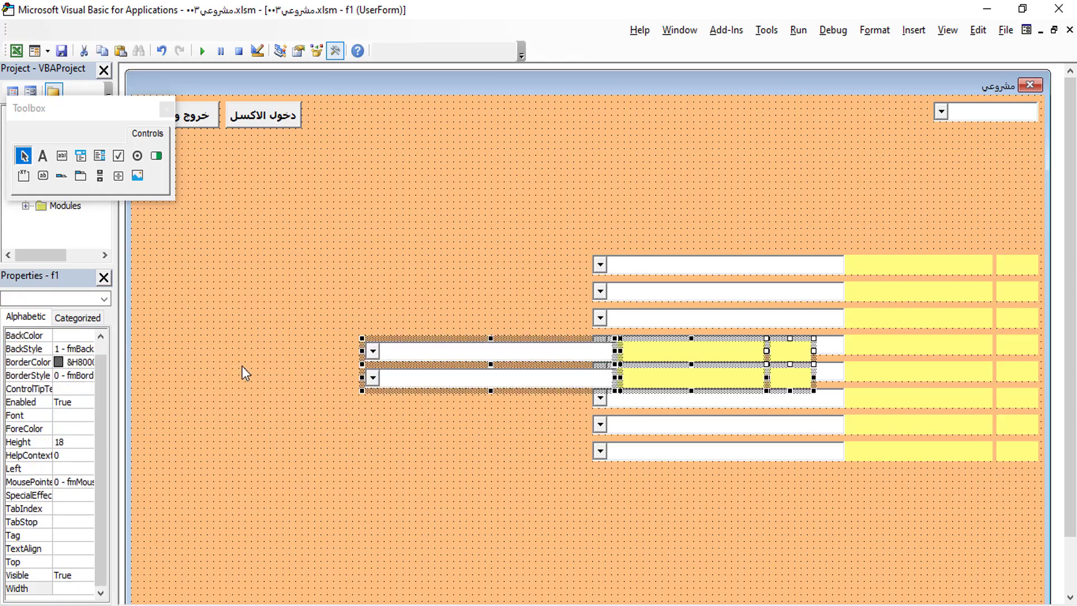
pyautogui.moveTo(418, 338); pyautogui.dragTo(645, 465)
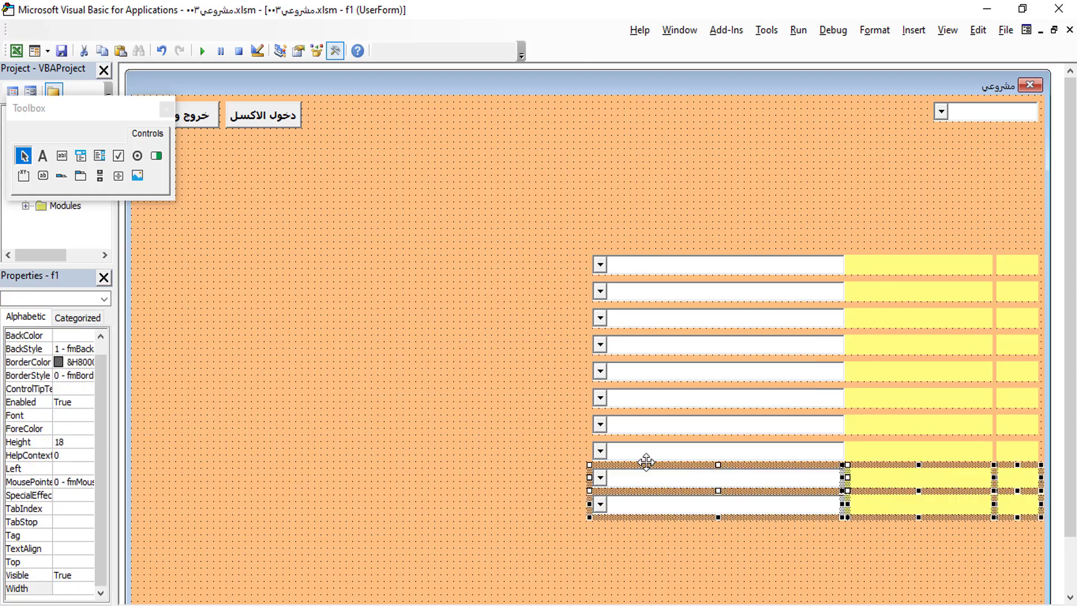
pyautogui.click(501, 428)
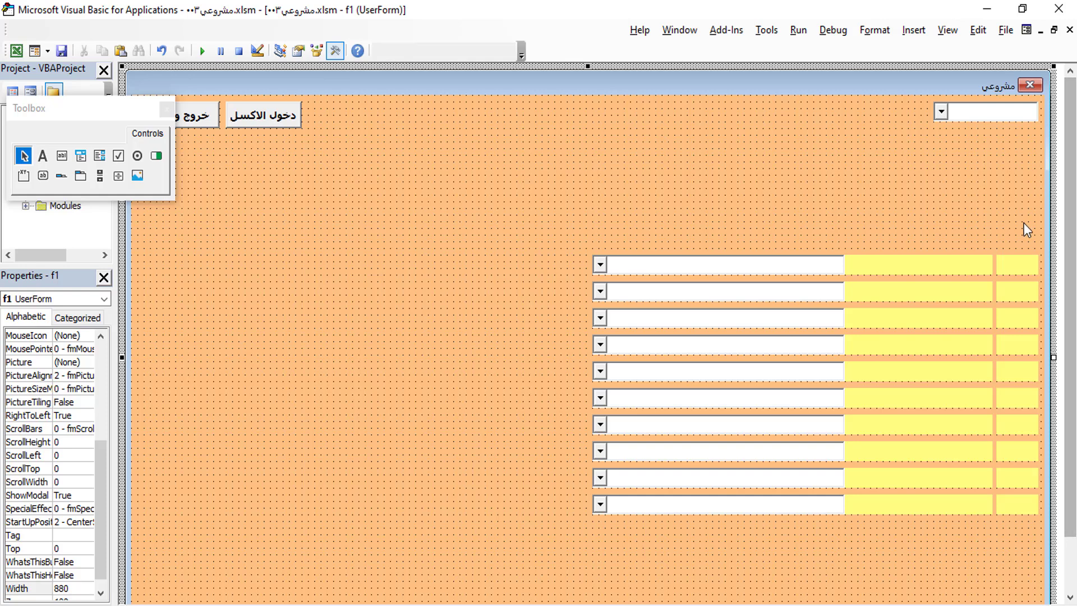
pyautogui.moveTo(1024, 223); pyautogui.dragTo(710, 534)
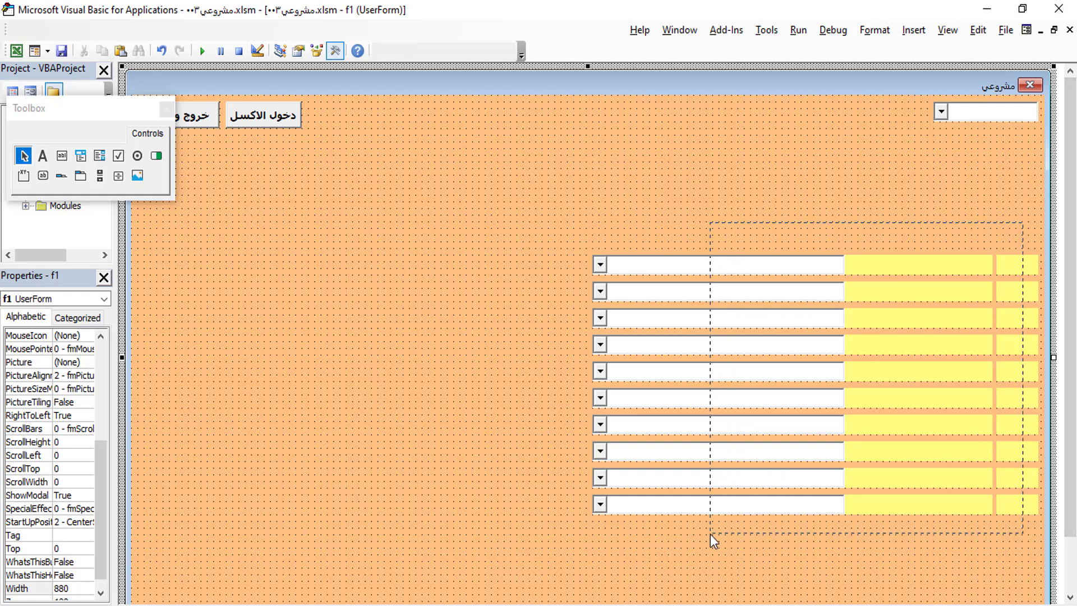
# Step: Copy the ten-row column and place the pasted copy on the form's left, aligned with the first column
pyautogui.rightClick(745, 303)
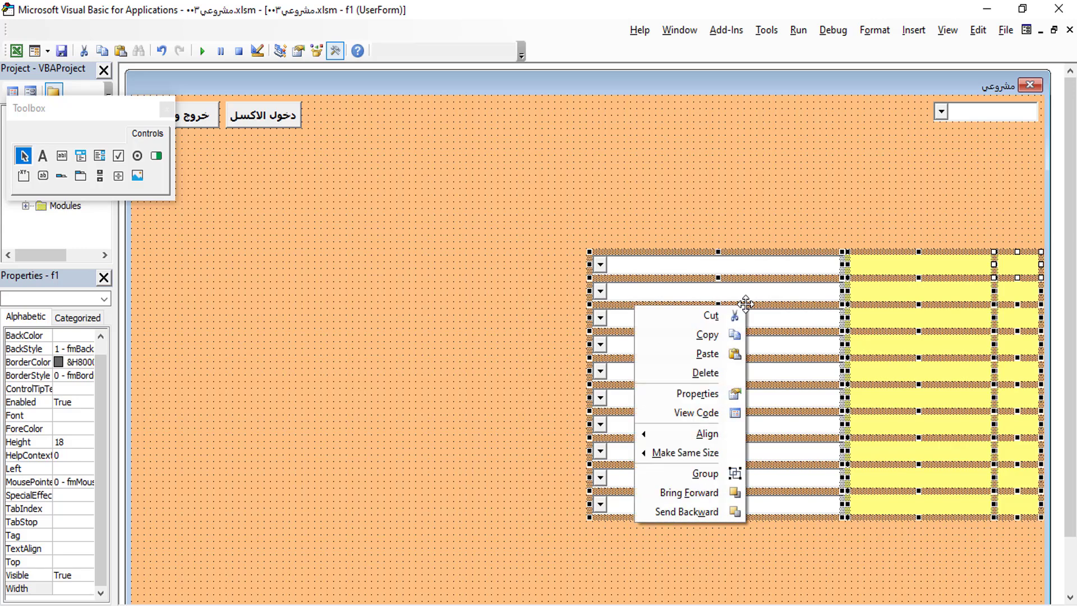
pyautogui.click(706, 335)
pyautogui.rightClick(376, 327)
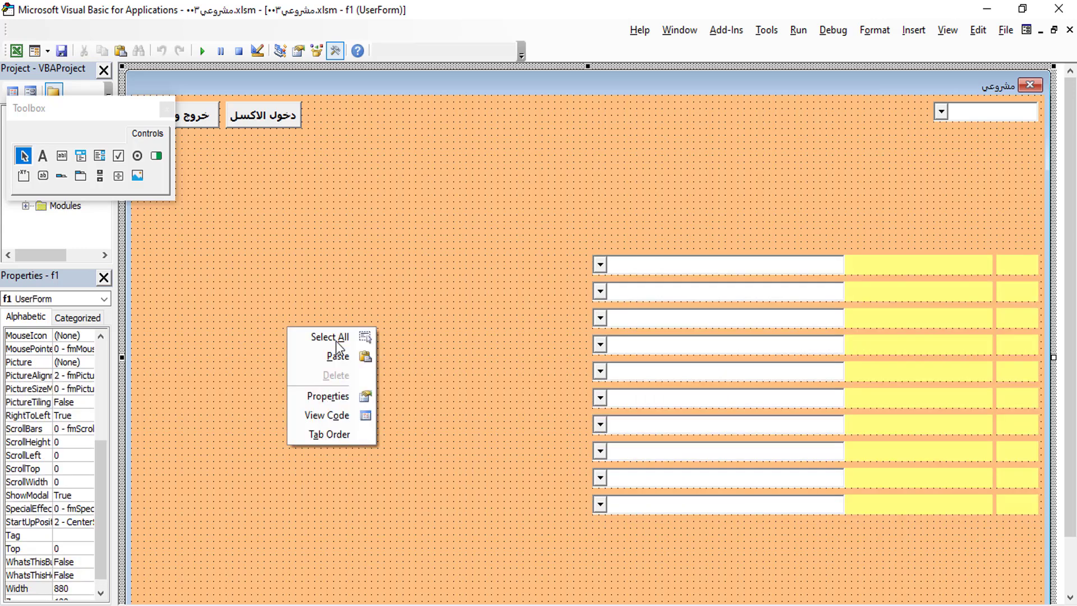
pyautogui.click(310, 362)
pyautogui.moveTo(309, 356); pyautogui.dragTo(505, 201)
pyautogui.moveTo(561, 244); pyautogui.dragTo(333, 264)
pyautogui.click(369, 144)
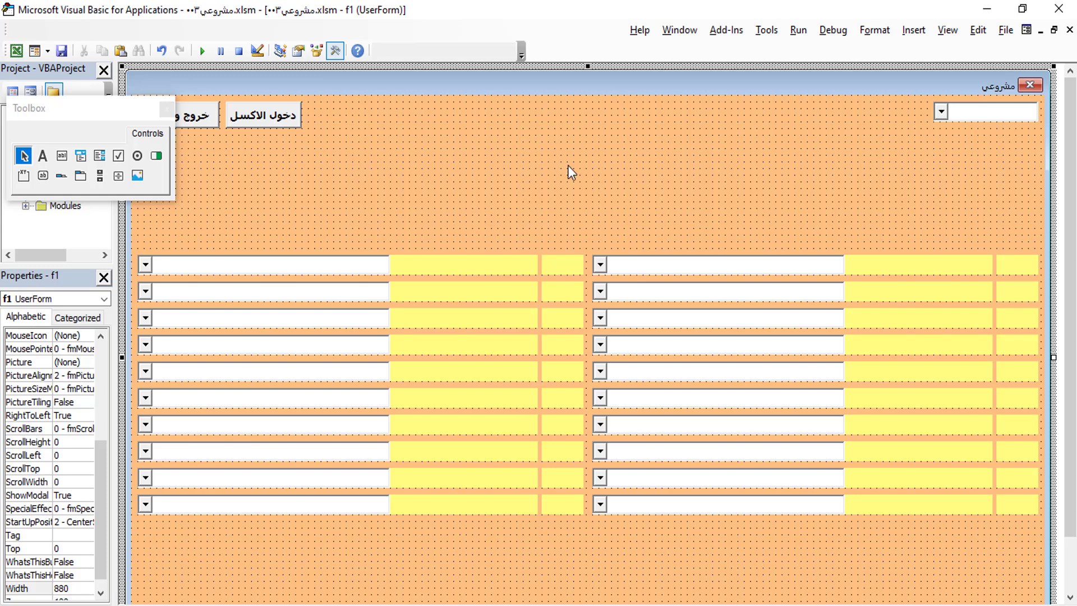
# Step: Copy the name lblc1 from the first-row small label's (Name) property
pyautogui.click(1014, 264)
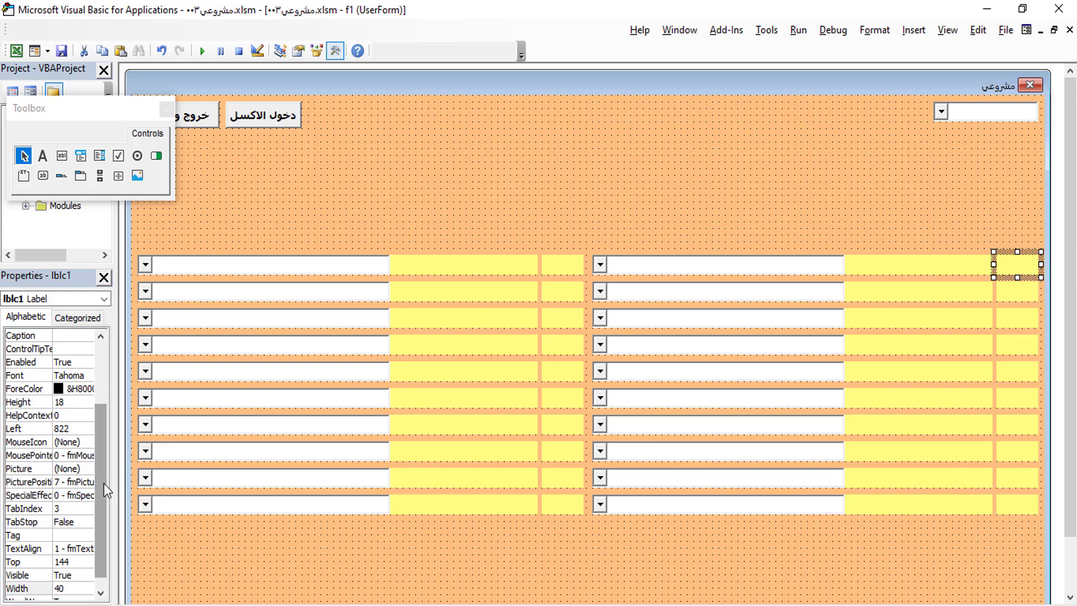
pyautogui.moveTo(103, 483); pyautogui.dragTo(106, 370)
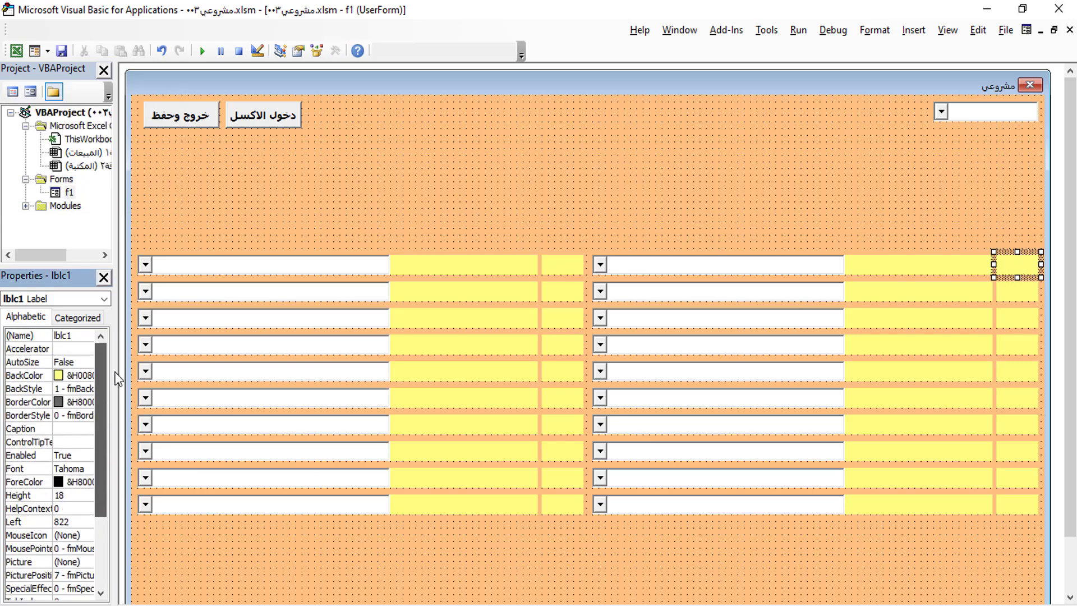
pyautogui.click(73, 335)
pyautogui.doubleClick(64, 335)
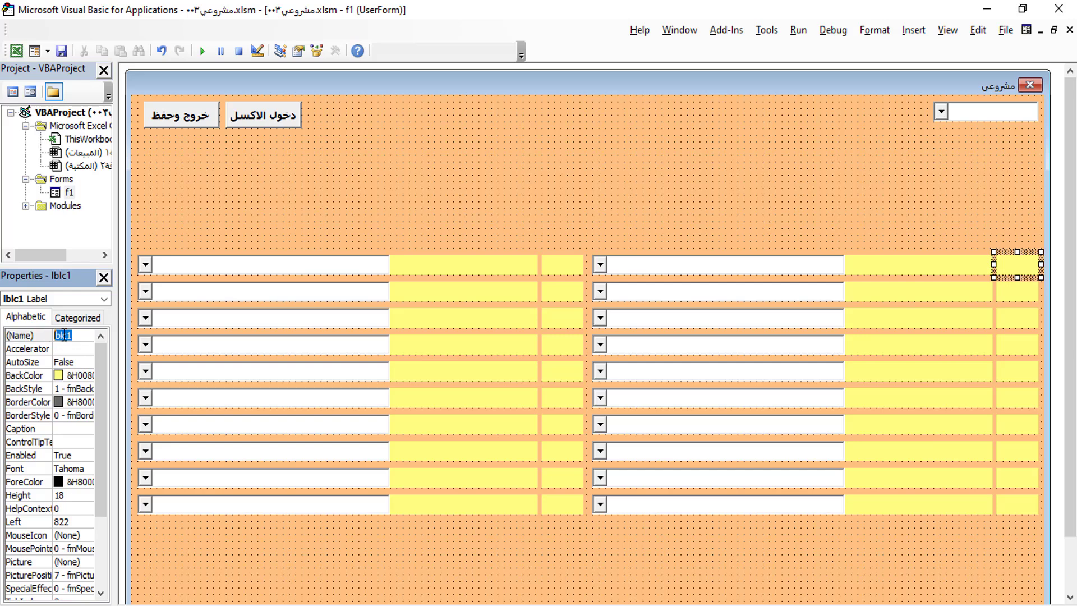
pyautogui.rightClick(64, 335)
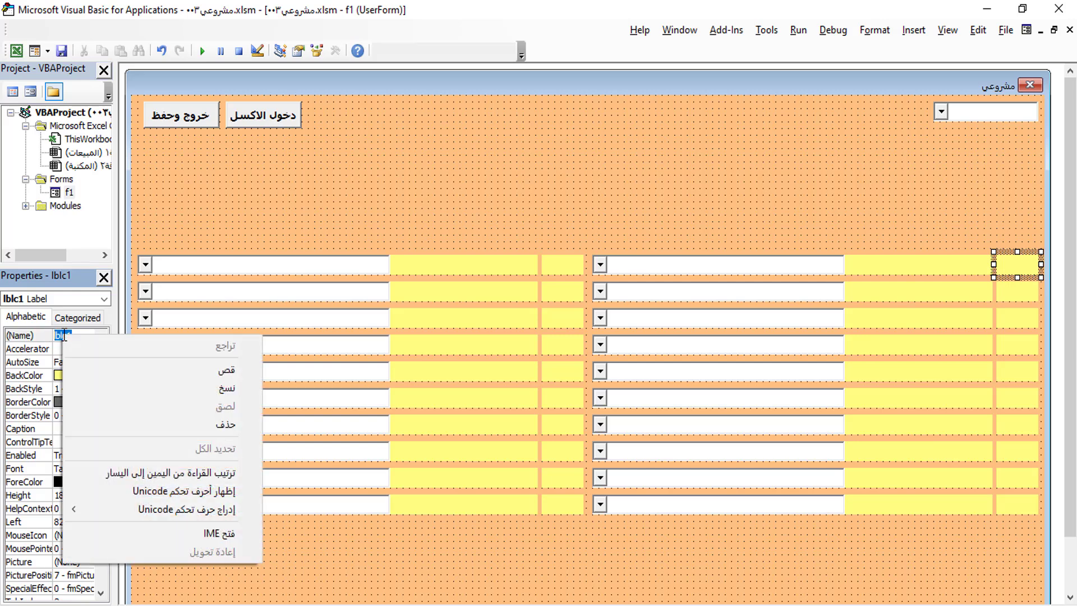
pyautogui.click(144, 391)
# Step: Paste it over the second-row label's name Label1 and change it to lblc2
pyautogui.click(1017, 297)
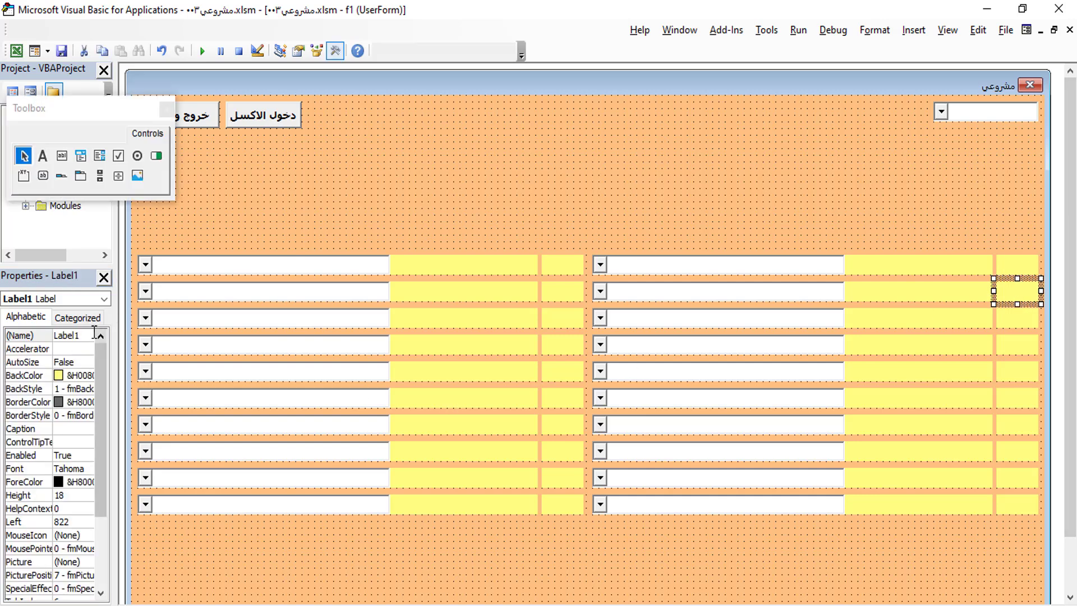
pyautogui.click(62, 334)
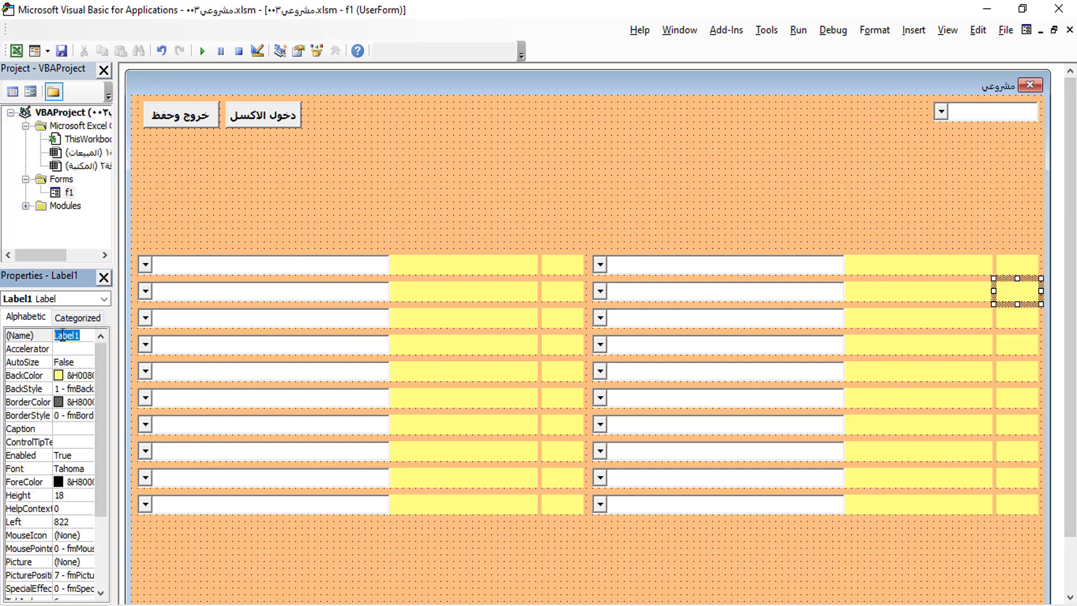
pyautogui.rightClick(62, 335)
pyautogui.click(143, 409)
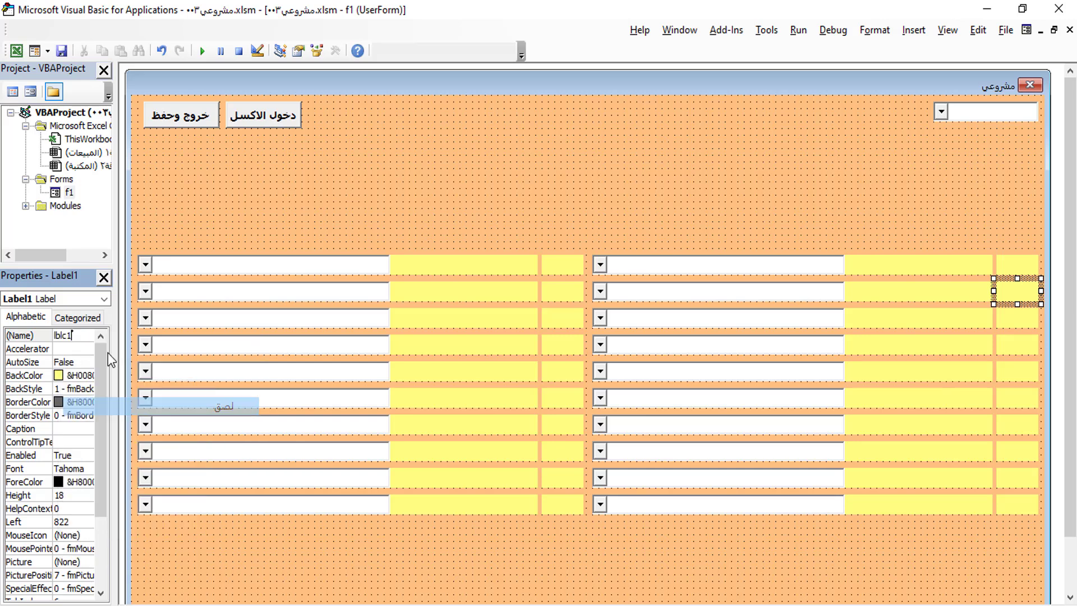
pyautogui.moveTo(71, 333); pyautogui.dragTo(69, 333)
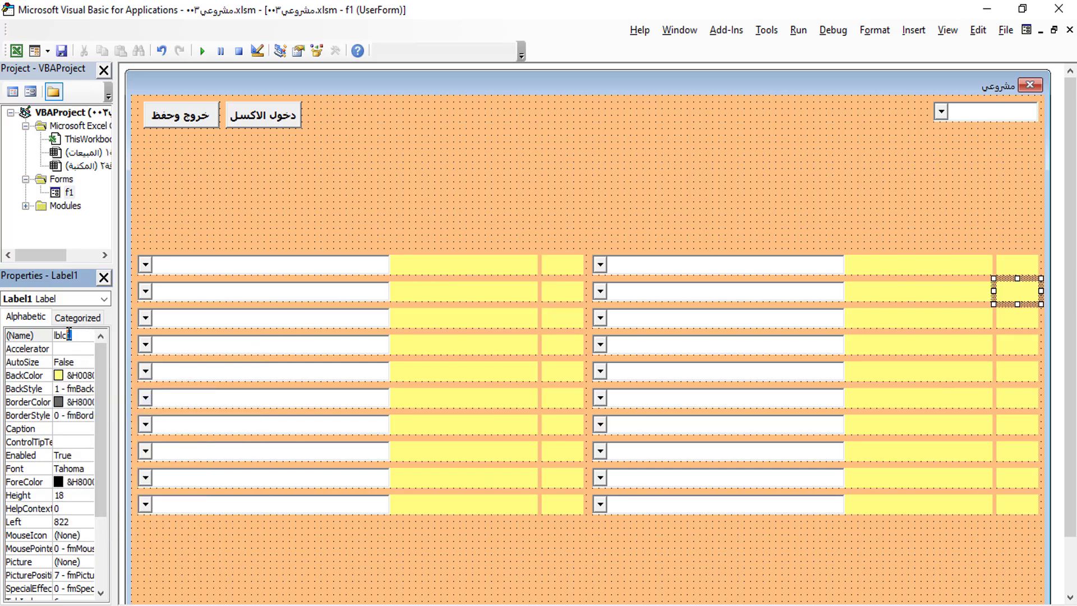
pyautogui.write('2')
pyautogui.click(938, 268)
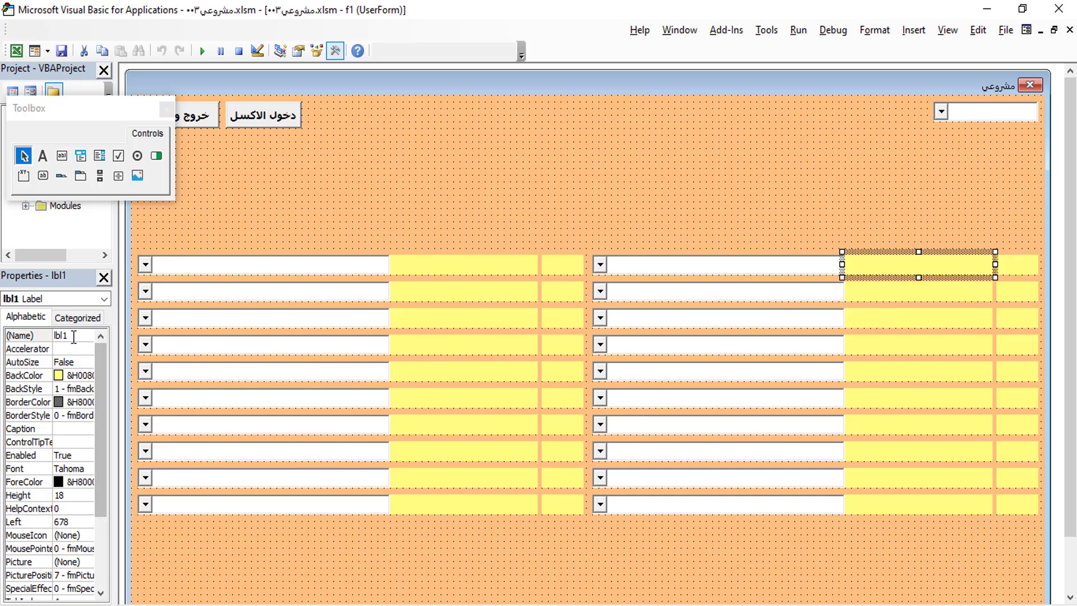
# Step: Copy lbl1's name onto the second-row wide label, replacing Label2, then change it to lbl2
pyautogui.doubleClick(65, 335)
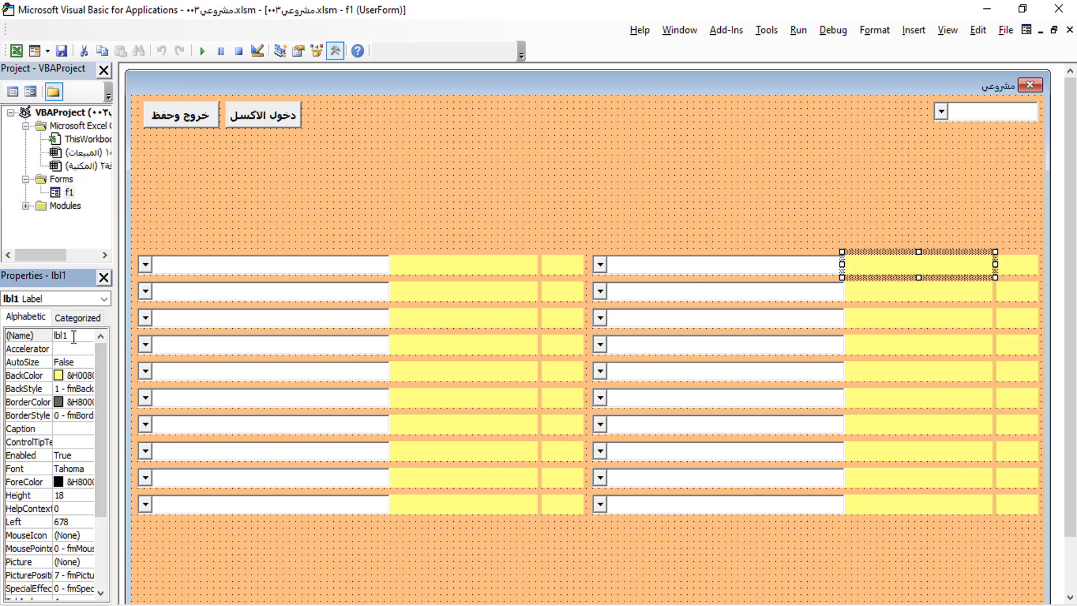
pyautogui.rightClick(57, 335)
pyautogui.click(133, 394)
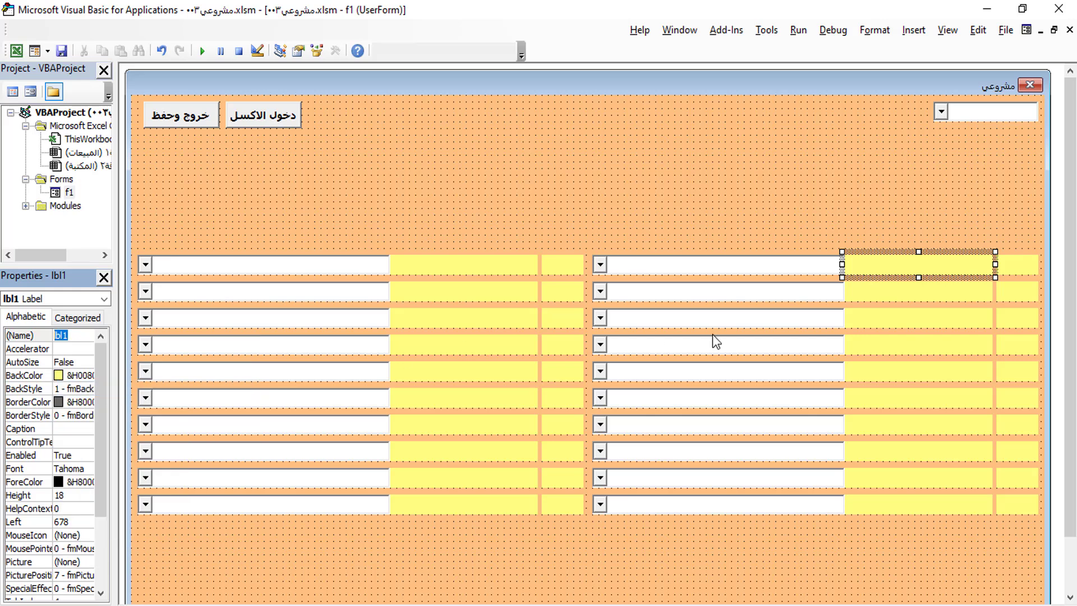
pyautogui.click(901, 290)
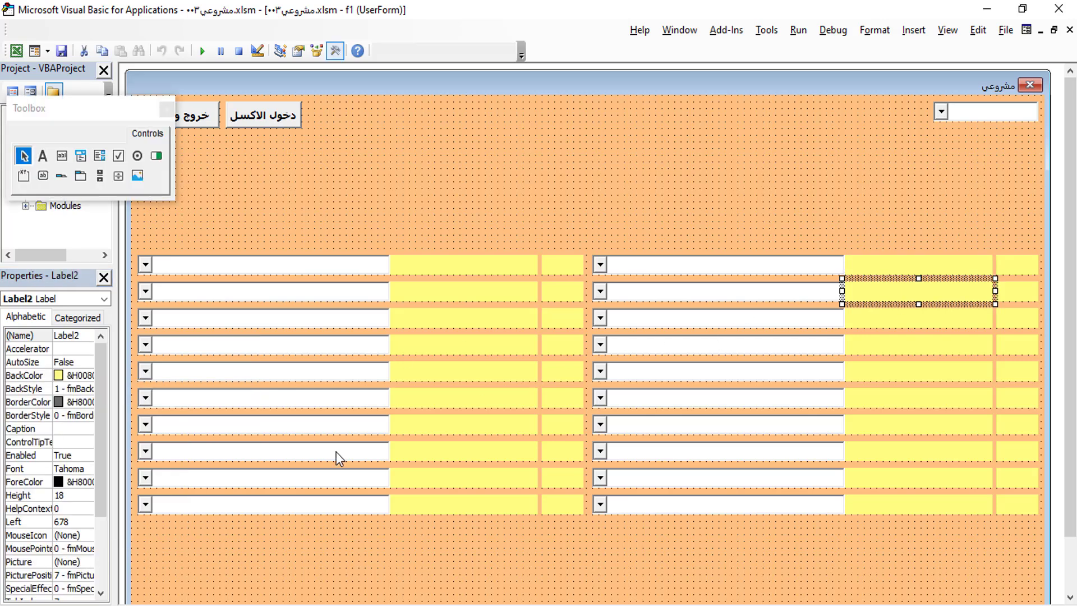
pyautogui.click(79, 336)
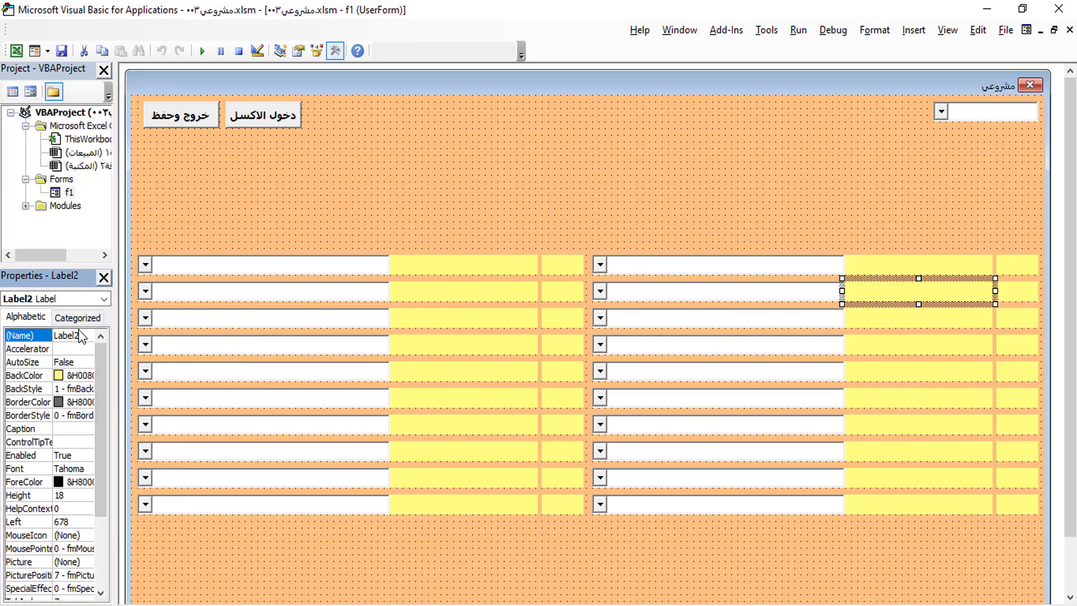
pyautogui.doubleClick(47, 334)
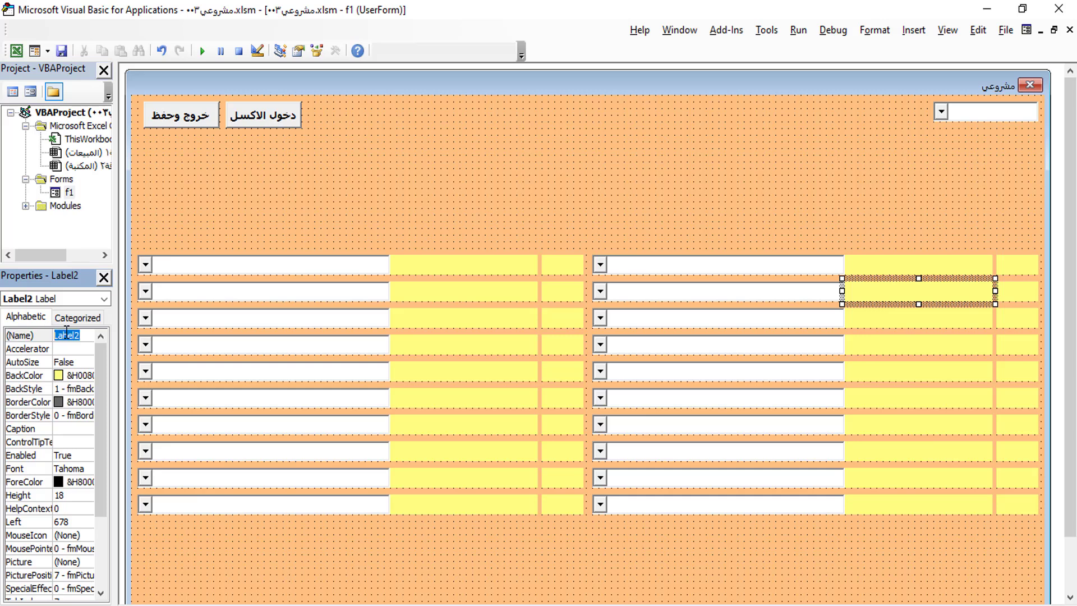
pyautogui.rightClick(66, 334)
pyautogui.click(174, 407)
pyautogui.moveTo(68, 335); pyautogui.dragTo(65, 334)
pyautogui.write('2')
# Step: Copy cmb1's name onto the second-row combo box and edit it to cmb2
pyautogui.click(729, 269)
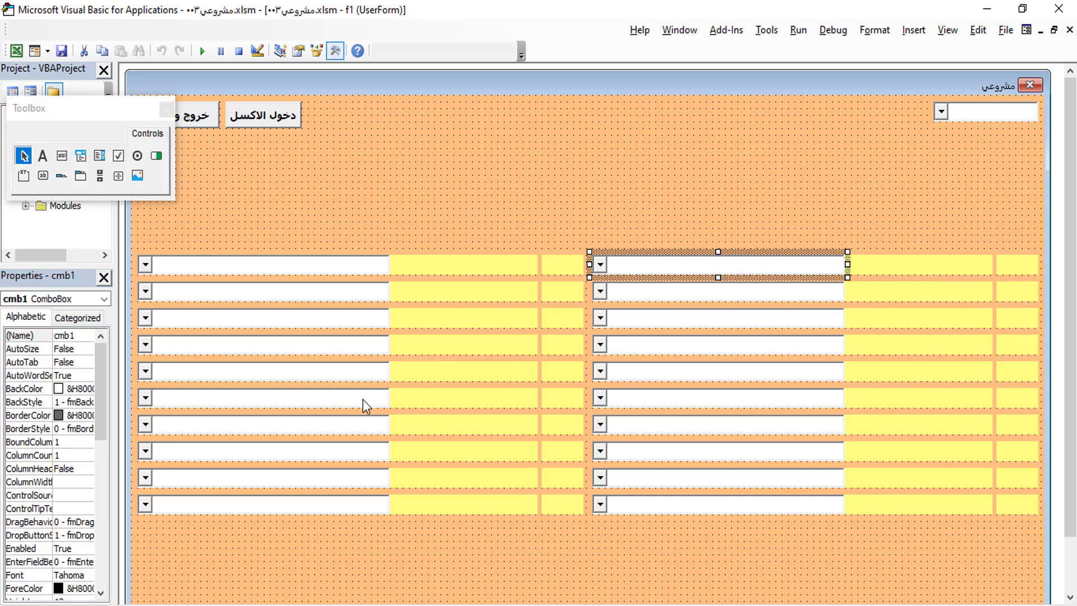
pyautogui.doubleClick(67, 336)
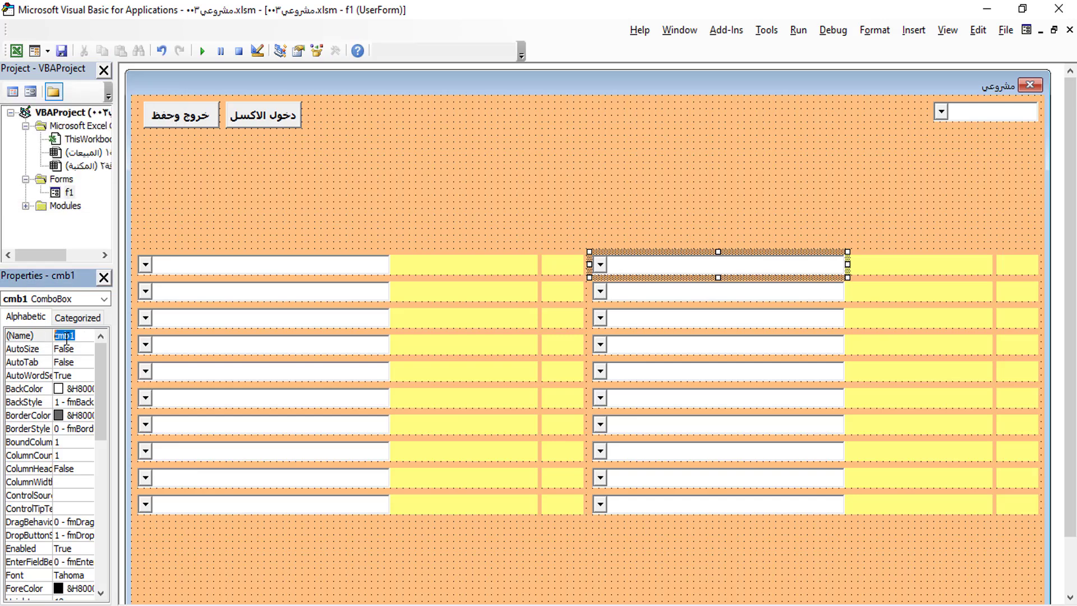
pyautogui.rightClick(69, 339)
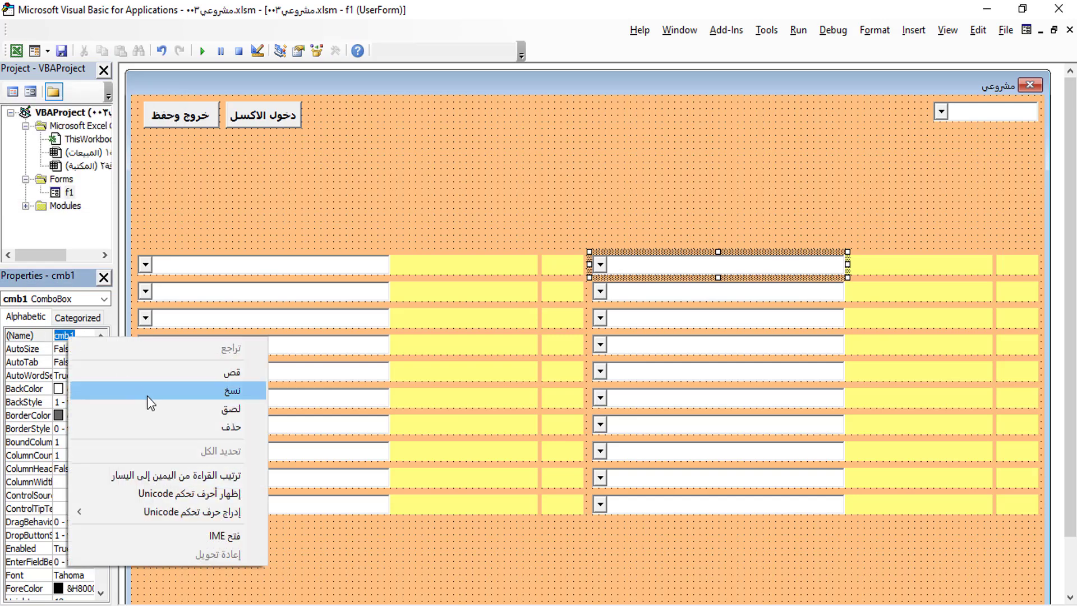
pyautogui.click(147, 395)
pyautogui.click(712, 296)
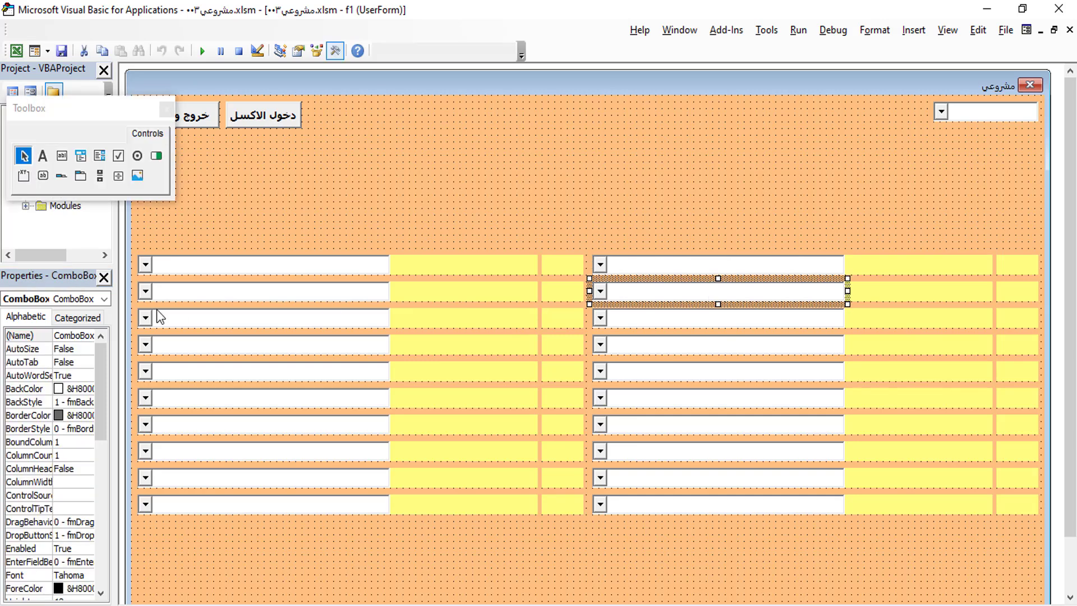
pyautogui.rightClick(67, 335)
pyautogui.click(140, 411)
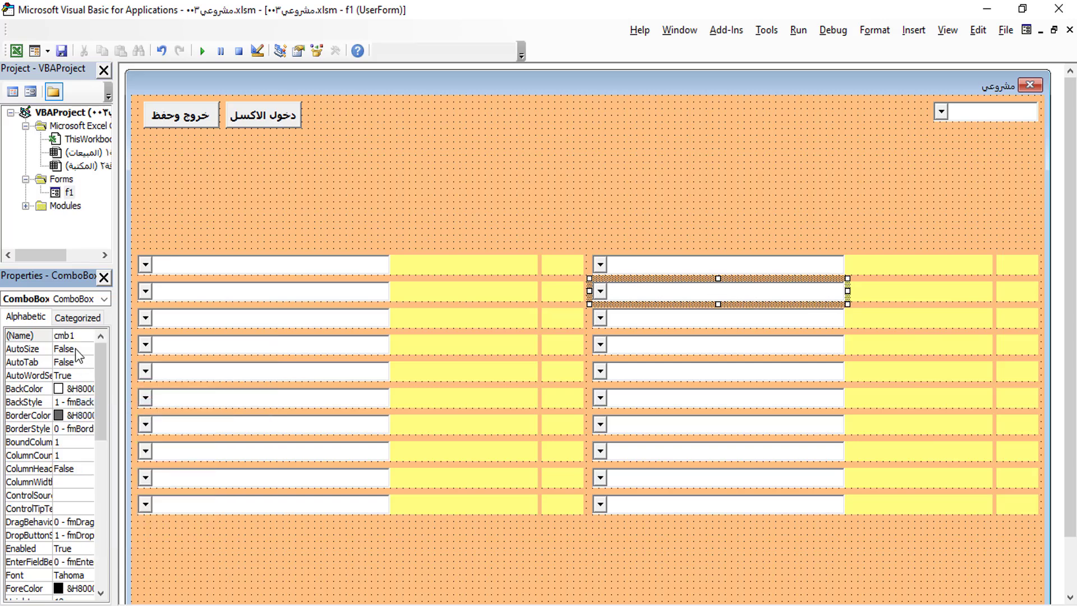
pyautogui.moveTo(76, 335); pyautogui.dragTo(71, 334)
pyautogui.write('2')
pyautogui.click(590, 172)
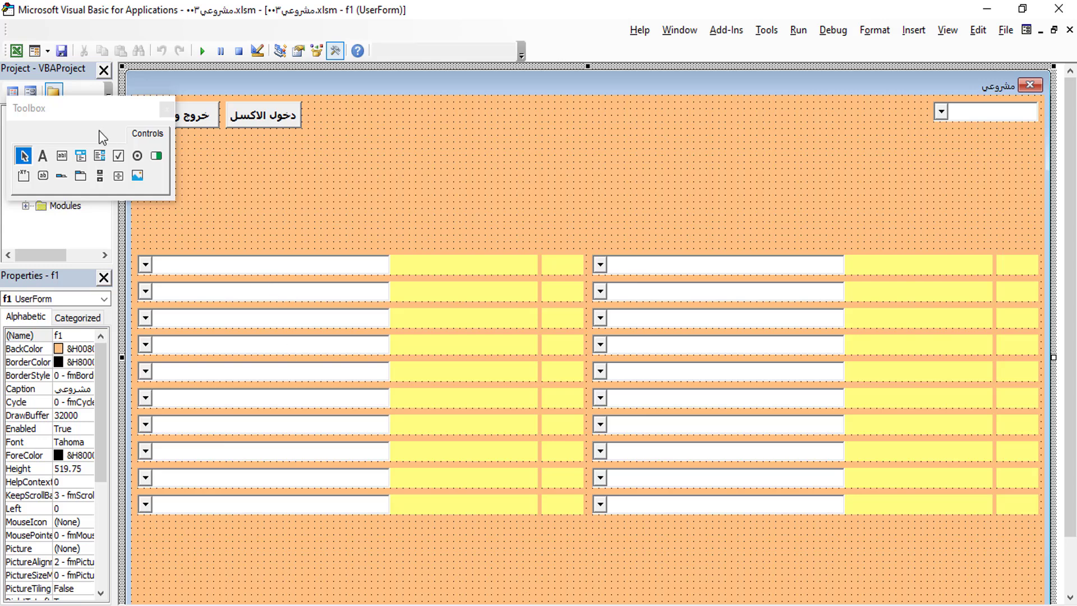
# Step: Open the module and paste 'cmb As ComboBox' into the second sub's empty parentheses
pyautogui.moveTo(99, 111); pyautogui.dragTo(481, 146)
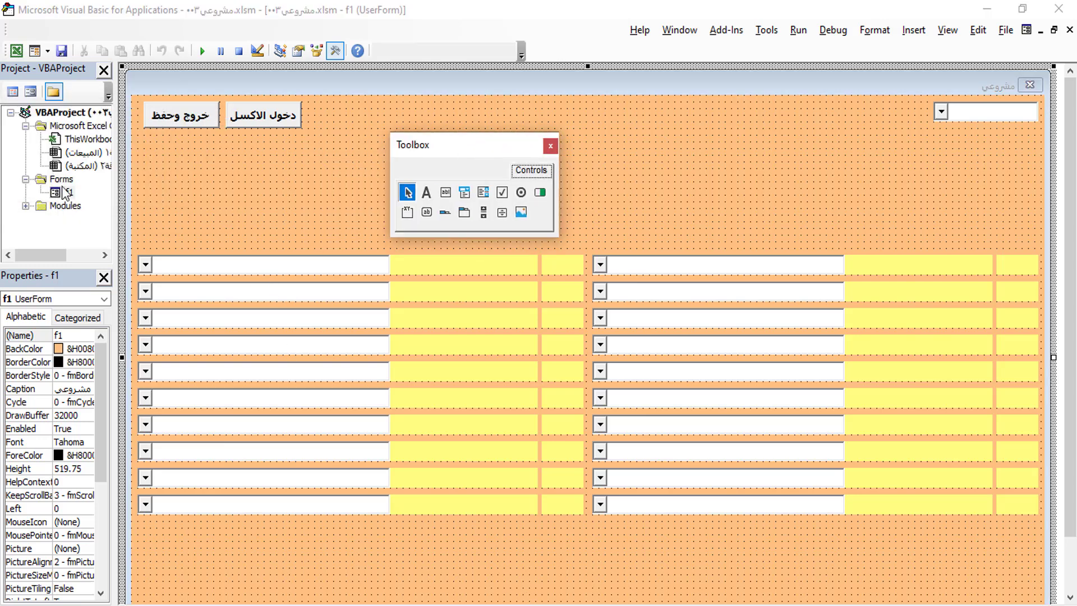
pyautogui.doubleClick(62, 206)
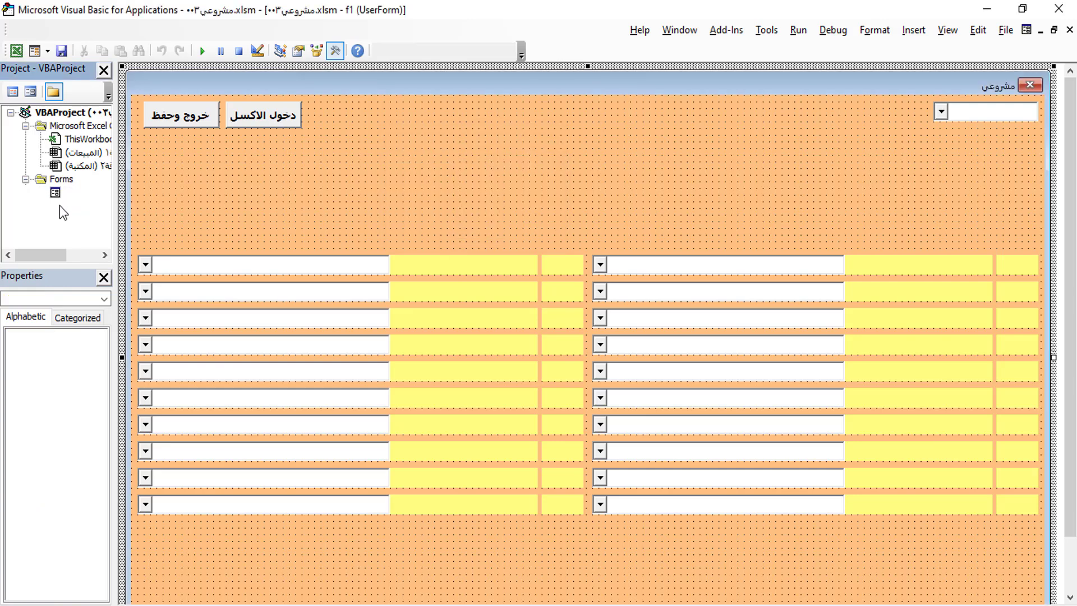
pyautogui.doubleClick(64, 218)
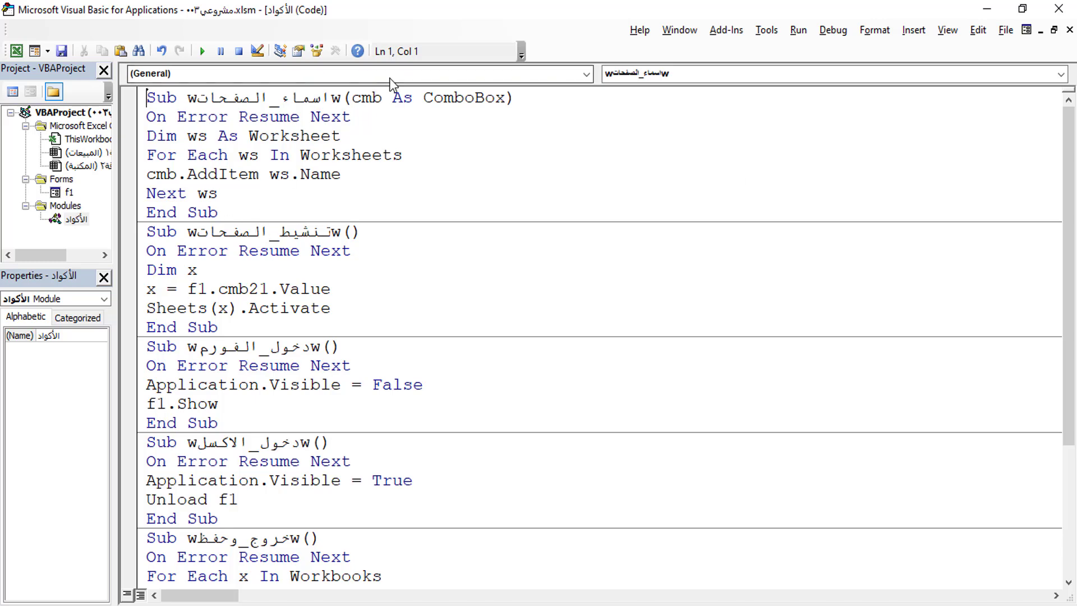
pyautogui.moveTo(352, 99); pyautogui.dragTo(507, 98)
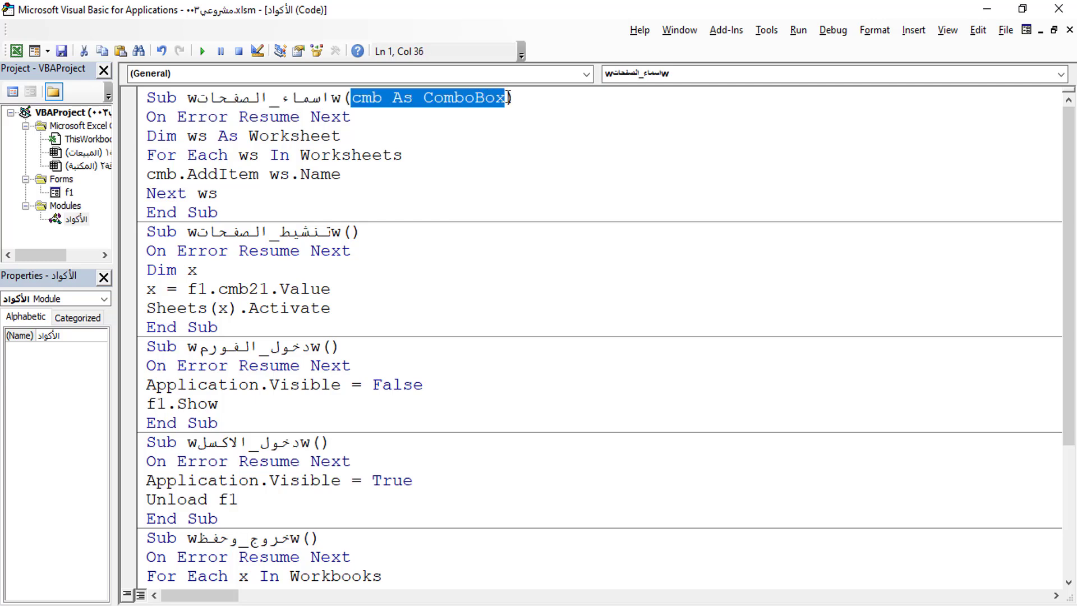
pyautogui.rightClick(441, 95)
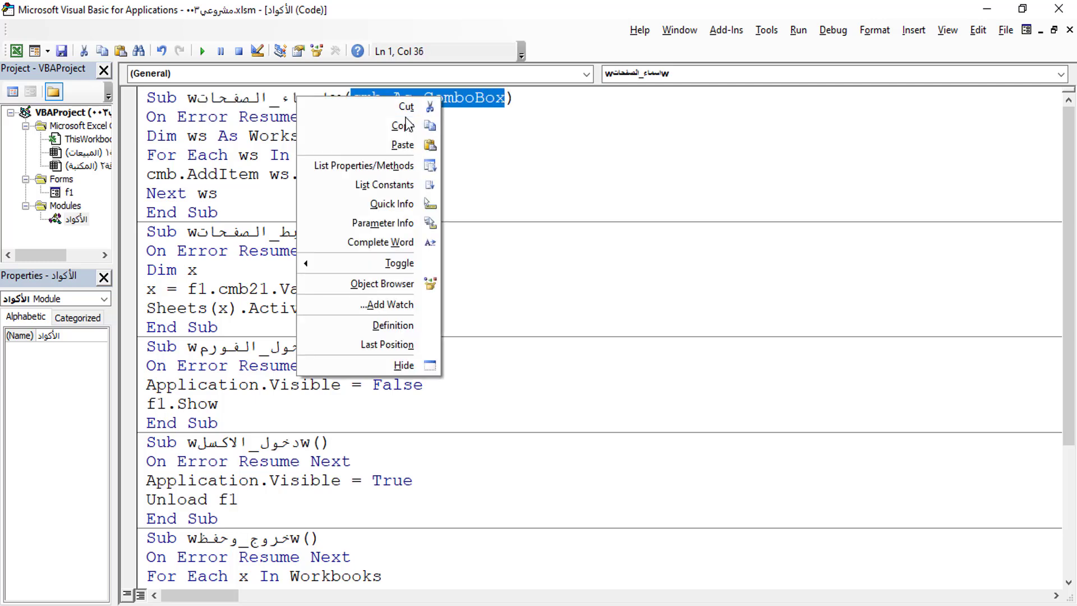
pyautogui.click(396, 134)
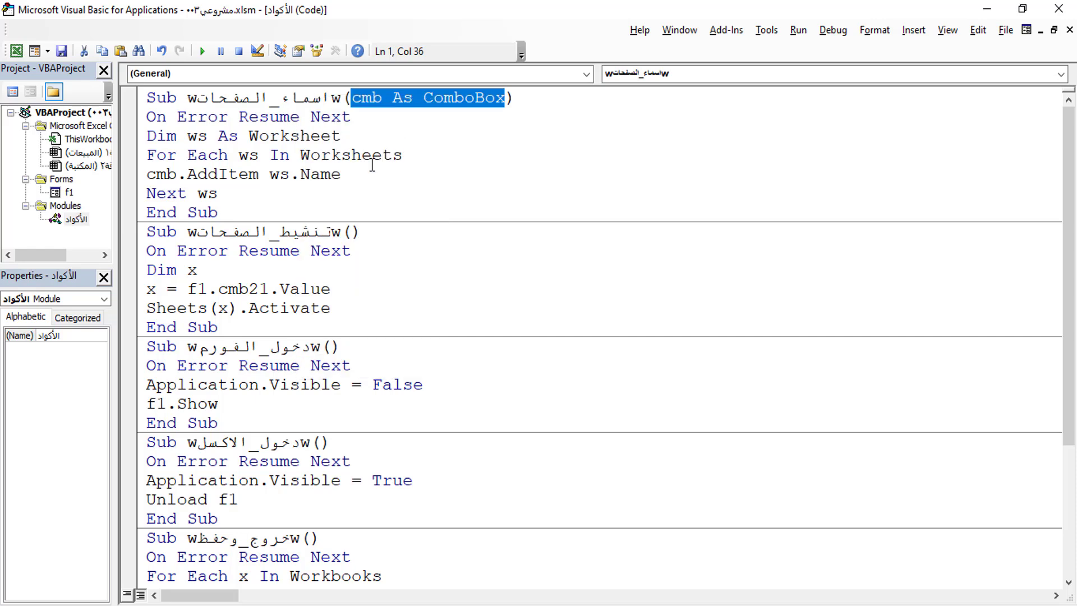
pyautogui.click(351, 231)
pyautogui.rightClick(351, 231)
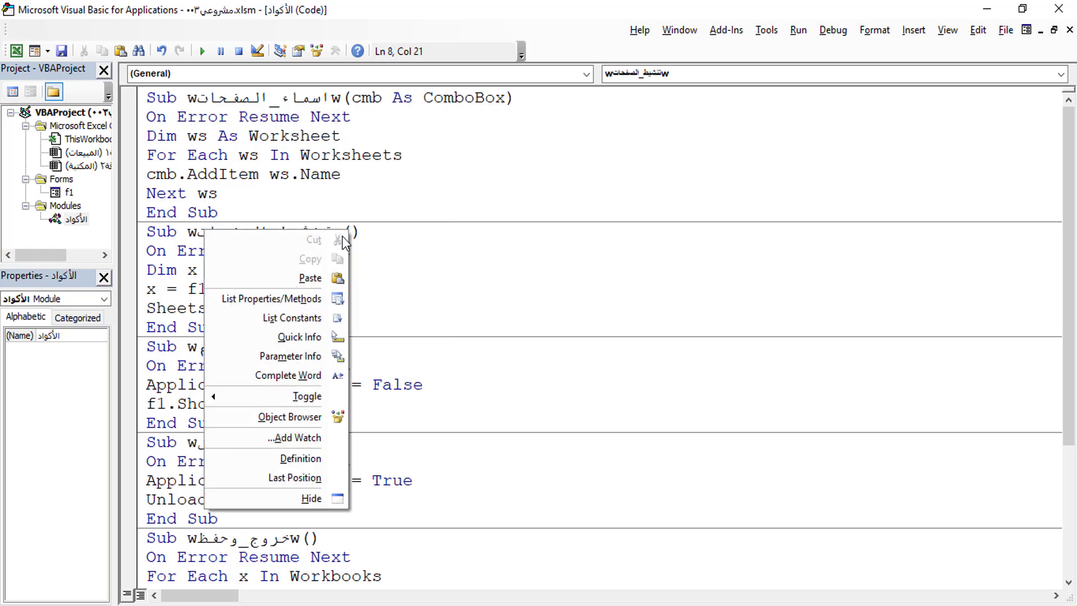
pyautogui.click(310, 278)
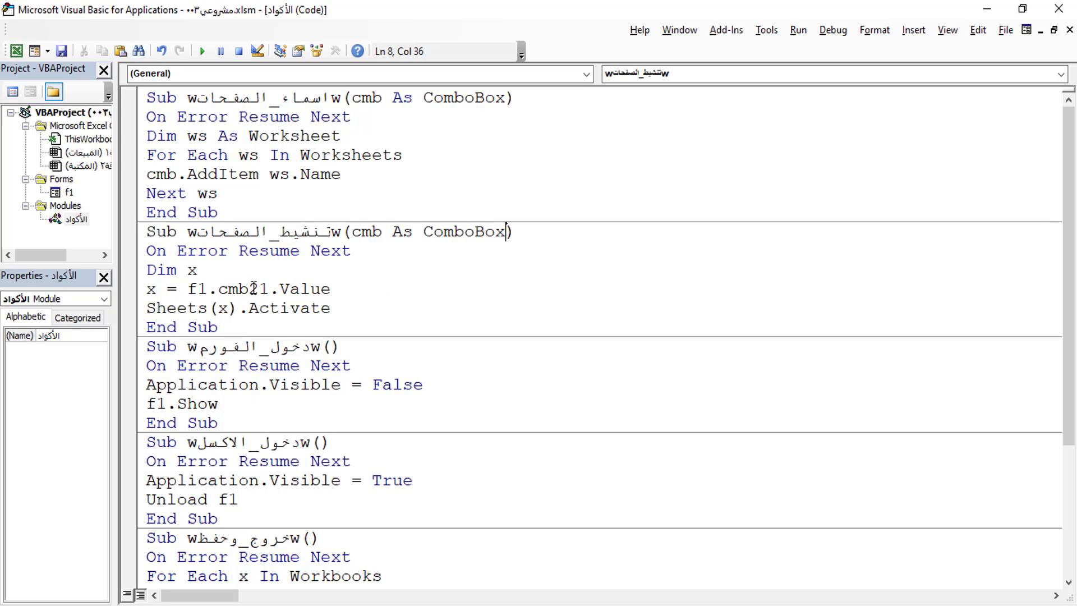
# Step: Change f1.cmb21.Value to cmb.Value in the second sub
pyautogui.click(250, 289)
pyautogui.doubleClick(252, 289)
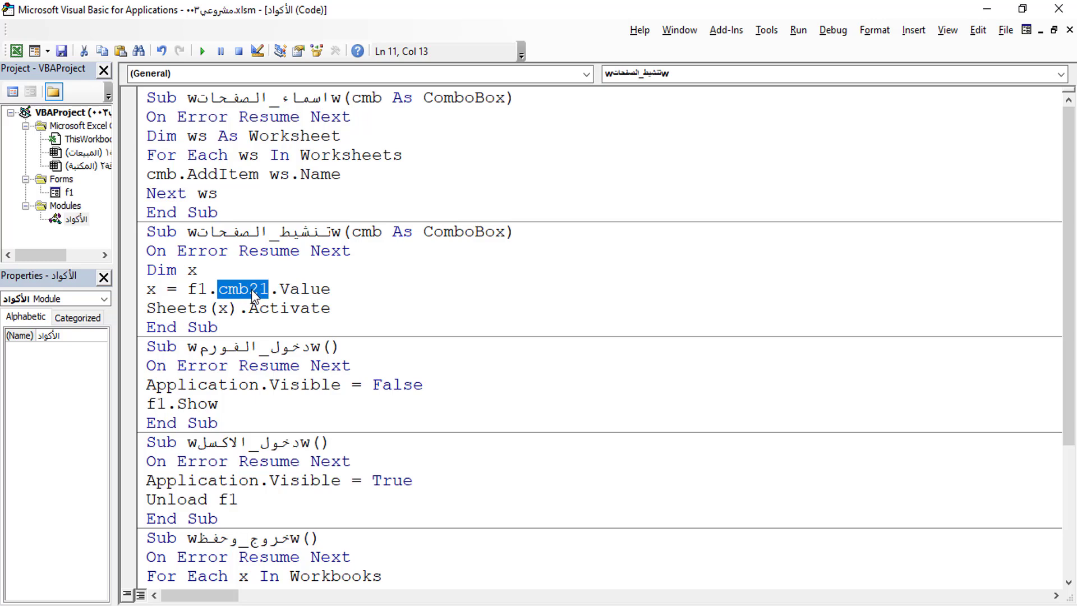
pyautogui.click(252, 289)
pyautogui.moveTo(248, 289); pyautogui.dragTo(269, 288)
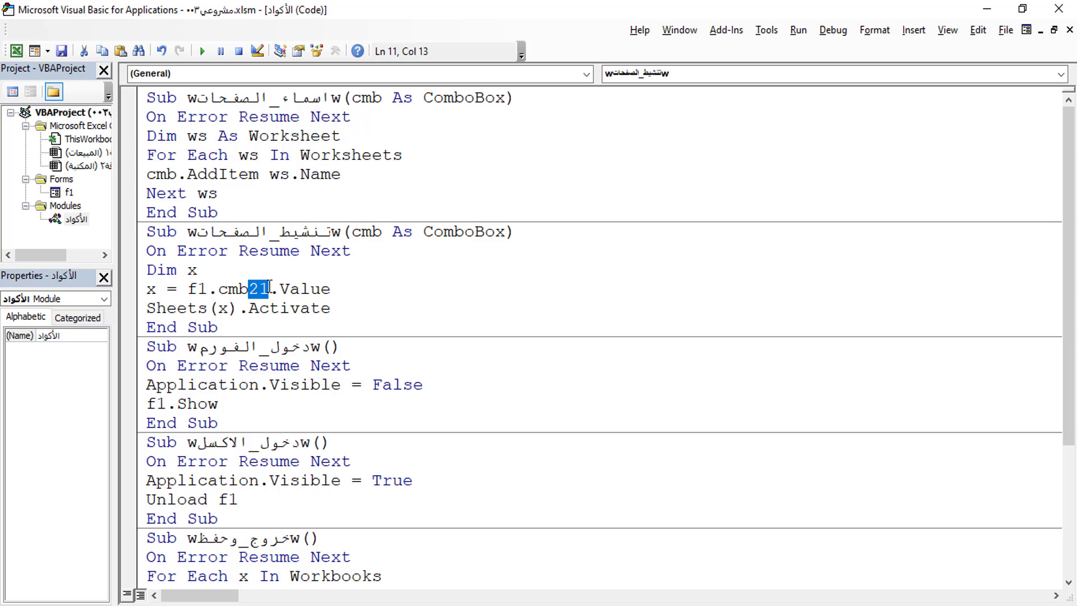
pyautogui.press('Delete')
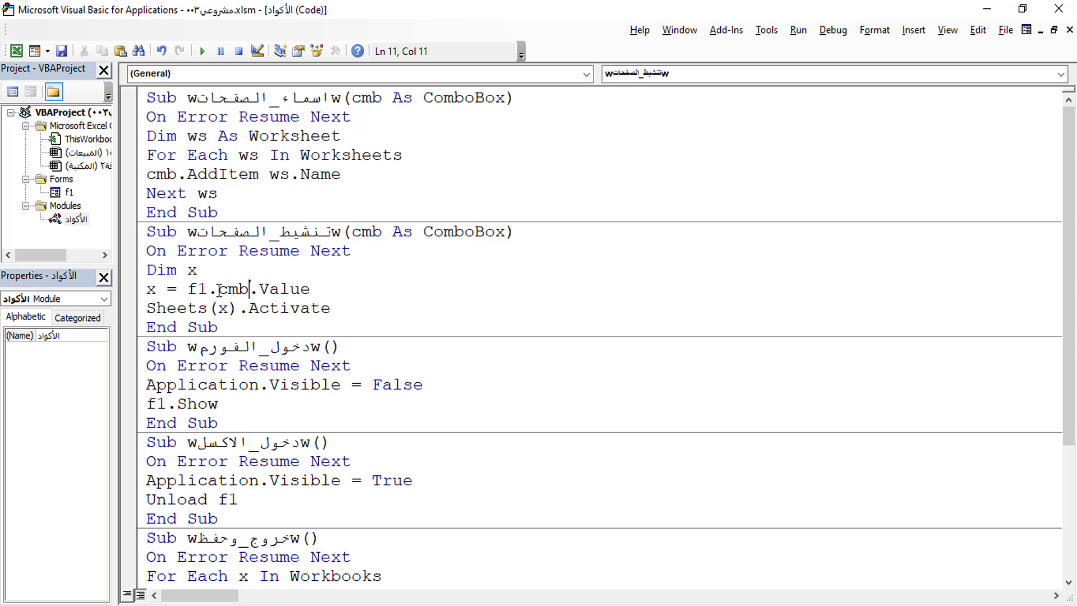
pyautogui.moveTo(218, 288); pyautogui.dragTo(185, 292)
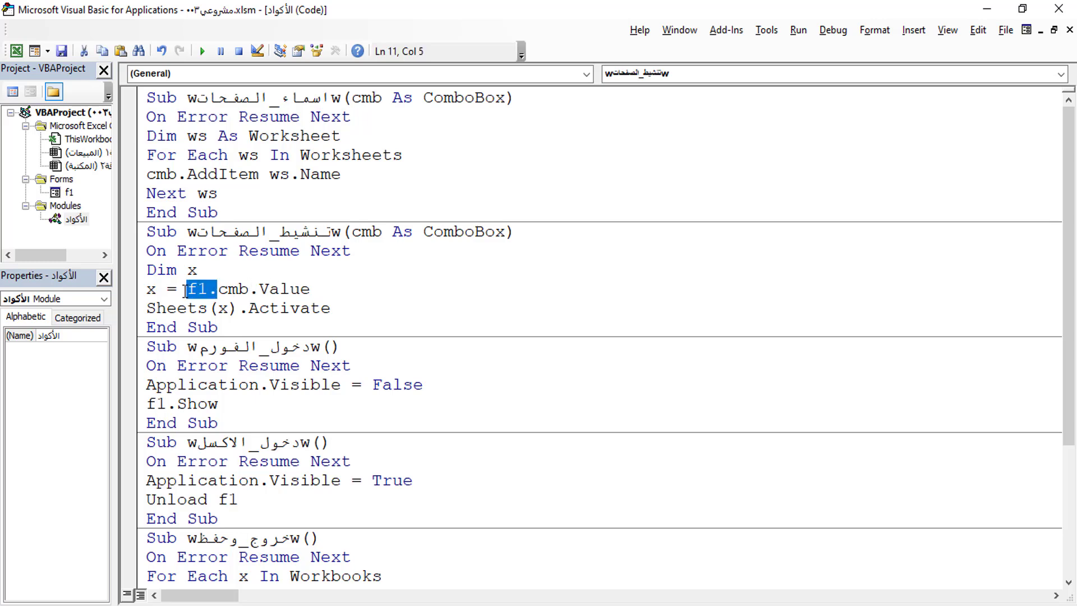
pyautogui.press('Delete')
pyautogui.click(423, 307)
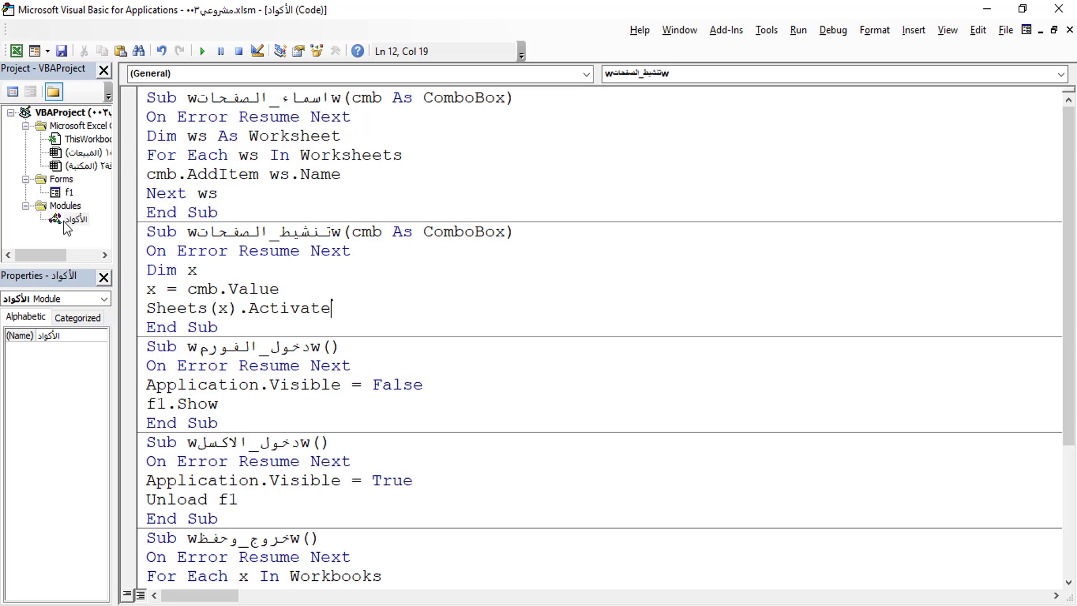
# Step: In the cmb21_Change handler, add cmb21 as the argument to the sheet-activating sub call
pyautogui.doubleClick(63, 193)
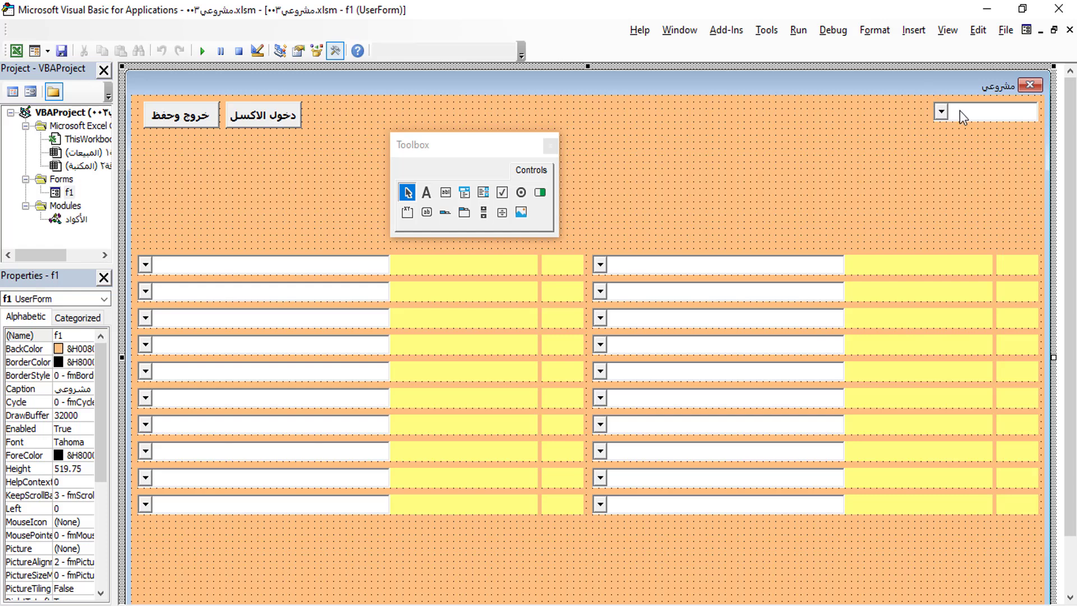
pyautogui.doubleClick(960, 110)
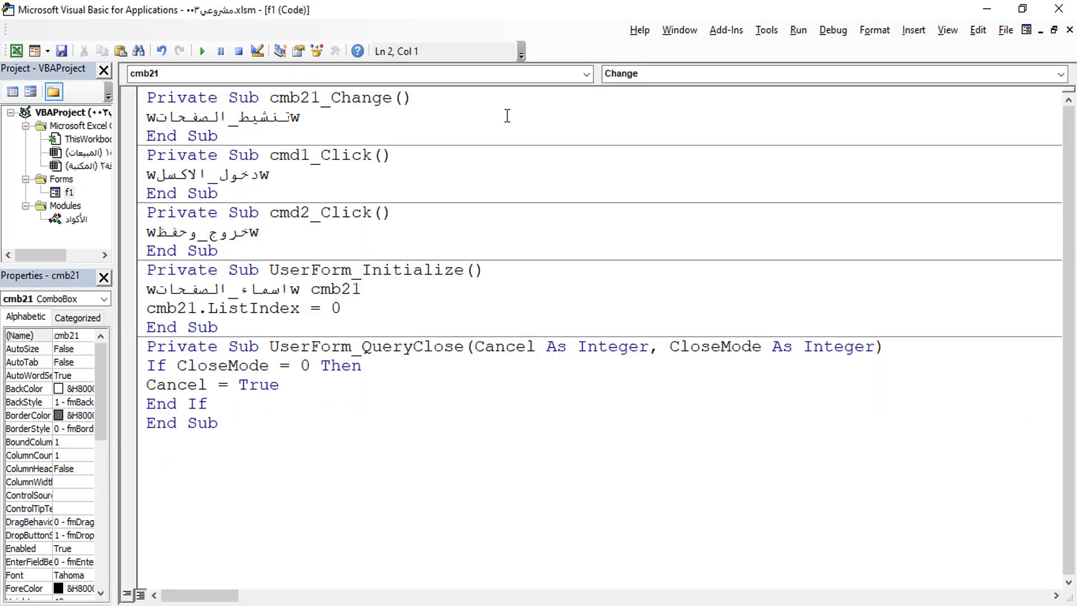
pyautogui.click(318, 117)
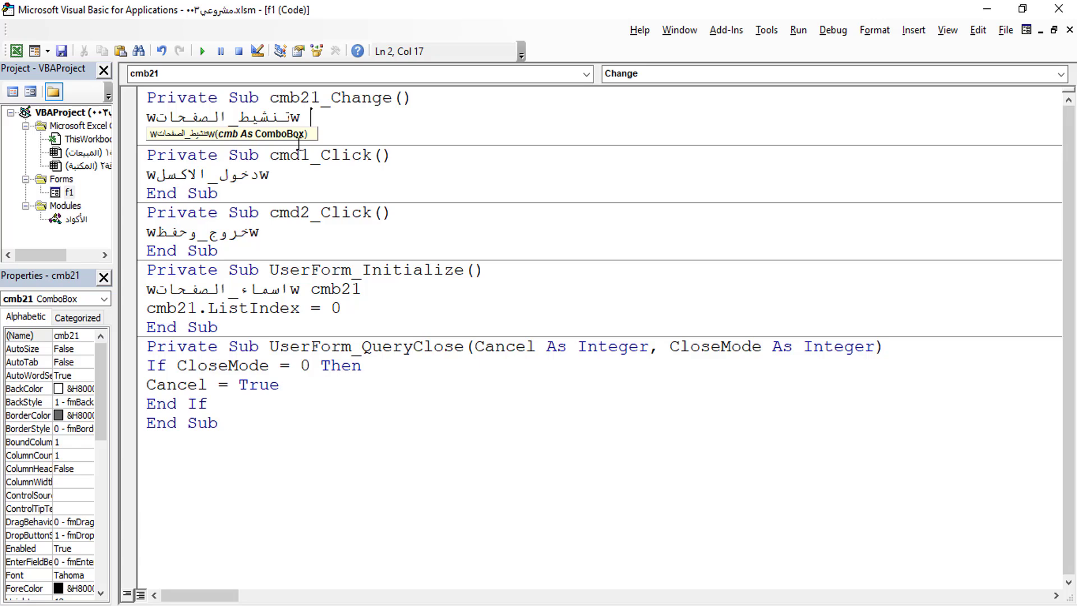
pyautogui.write('cm')
pyautogui.write('b21')
pyautogui.click(386, 196)
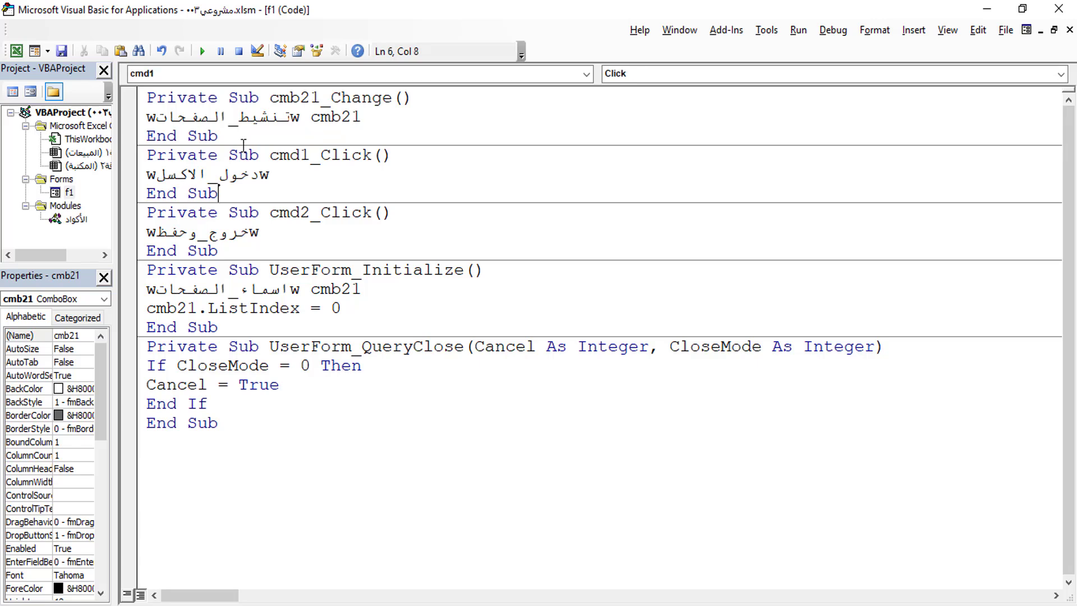